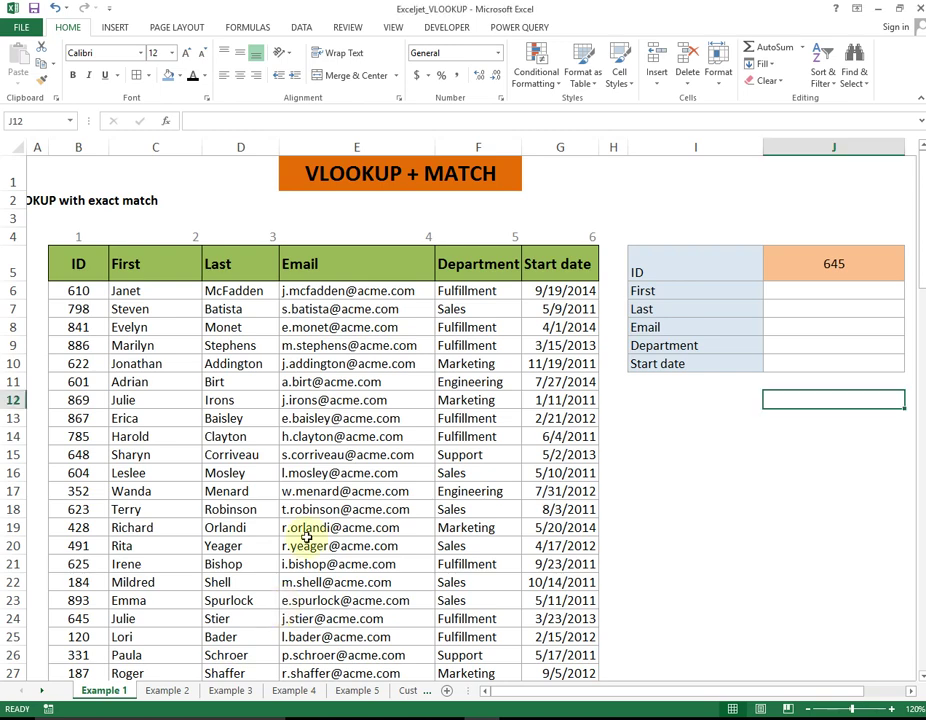
# Step: Inspect the Example 1 employee table, the VLOOKUP + MATCH title and the empty lookup result cells
pyautogui.click(312, 491)
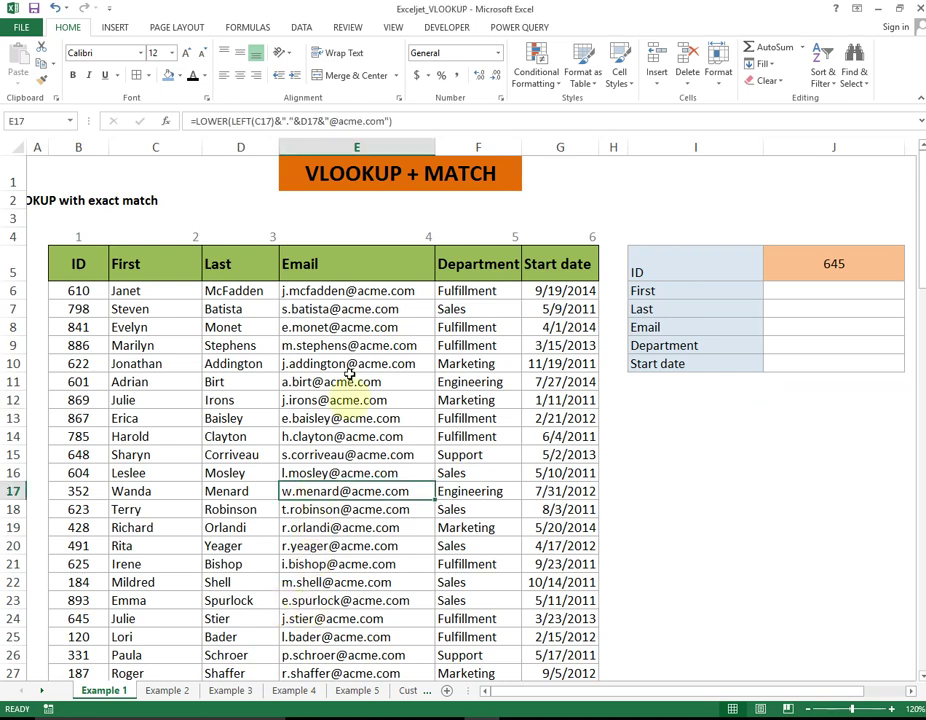
pyautogui.click(335, 180)
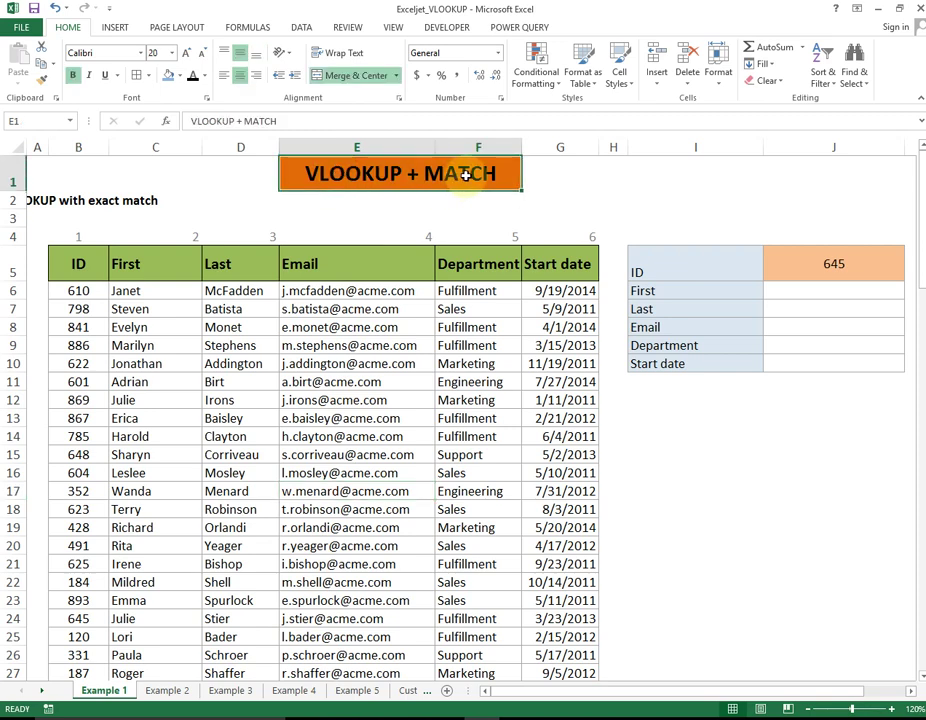
pyautogui.moveTo(688, 487); pyautogui.dragTo(768, 602)
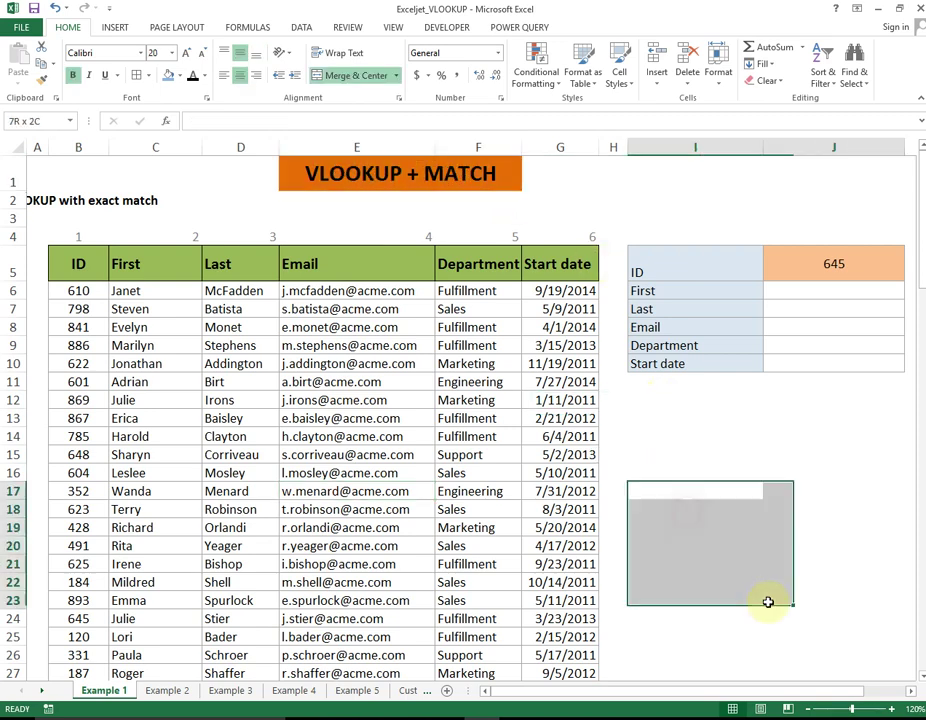
pyautogui.click(213, 450)
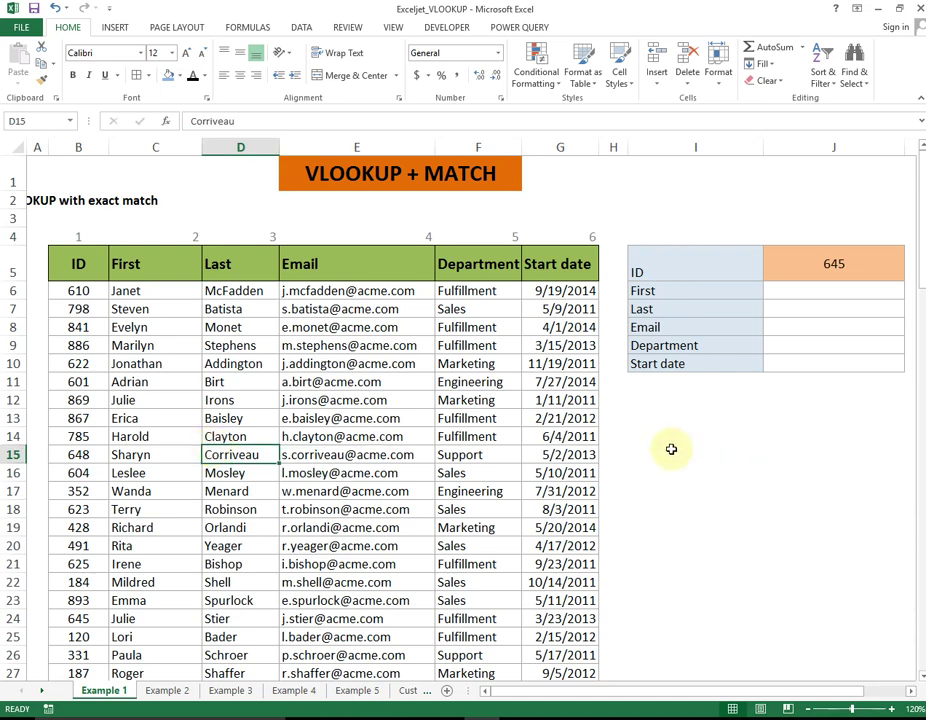
pyautogui.moveTo(671, 449); pyautogui.dragTo(741, 568)
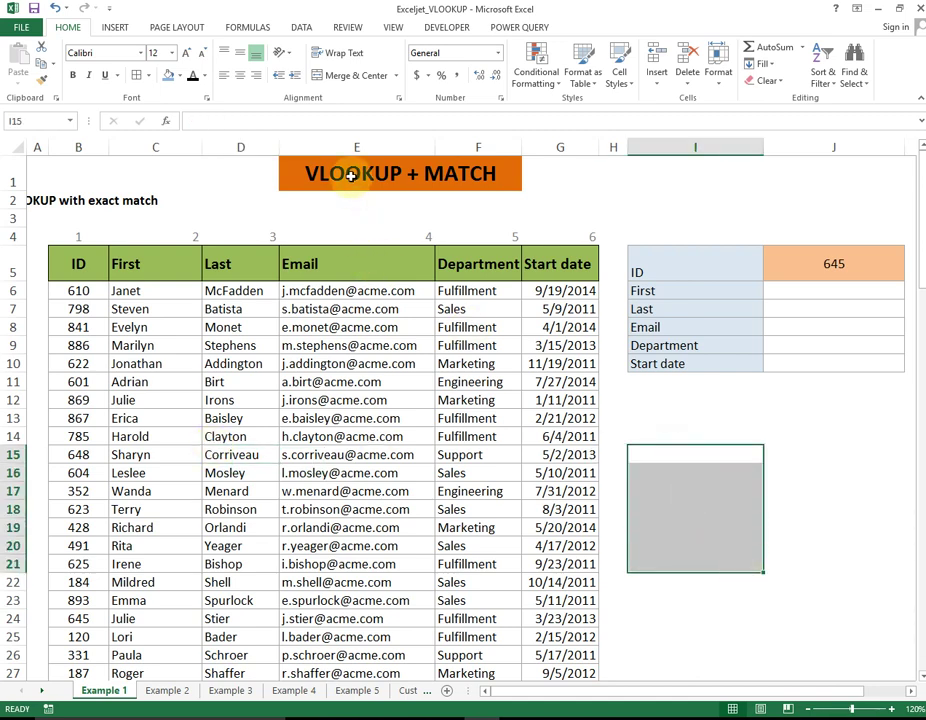
pyautogui.click(480, 174)
pyautogui.moveTo(792, 290); pyautogui.dragTo(792, 366)
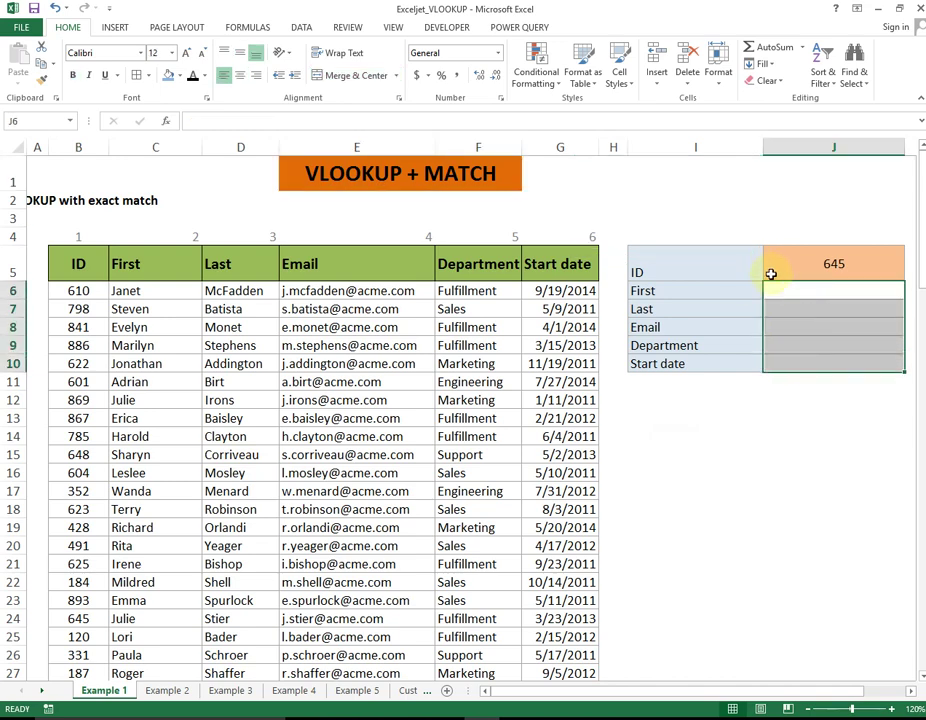
pyautogui.moveTo(692, 455); pyautogui.dragTo(850, 597)
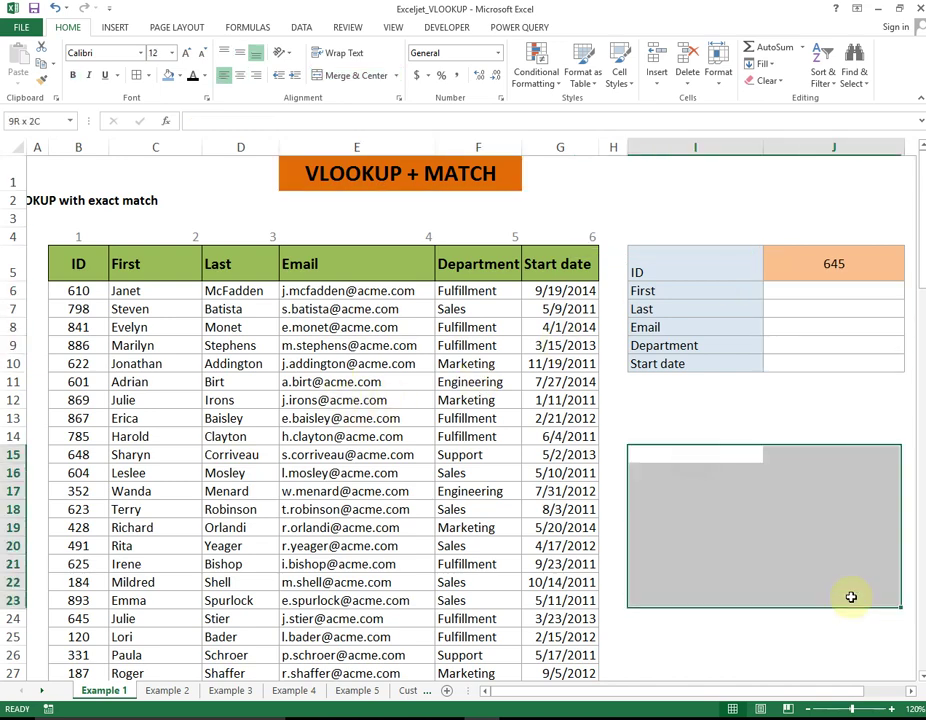
pyautogui.click(682, 458)
# Step: Highlight the employee table, its header row and the First, Last and Email labels for ID 645
pyautogui.click(186, 440)
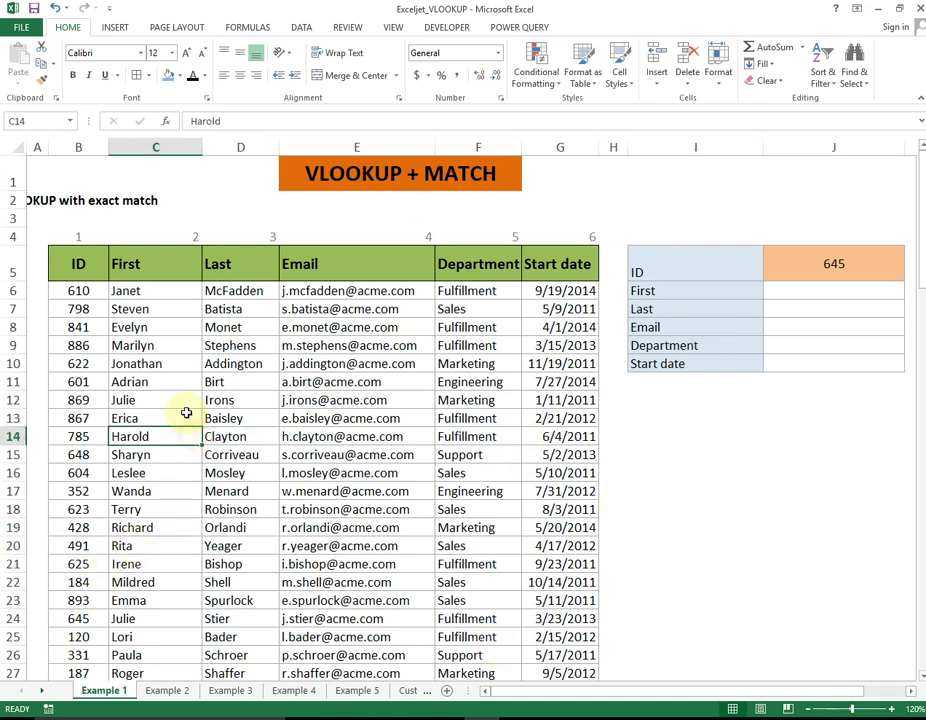
pyautogui.moveTo(78, 263); pyautogui.dragTo(545, 618)
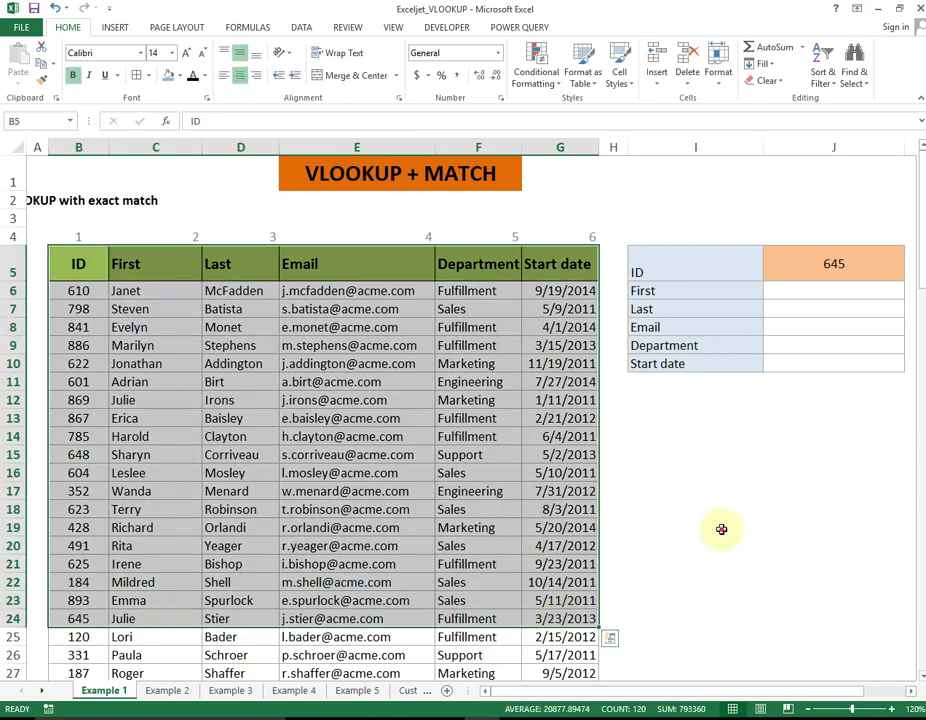
pyautogui.click(721, 529)
pyautogui.click(653, 290)
pyautogui.click(657, 308)
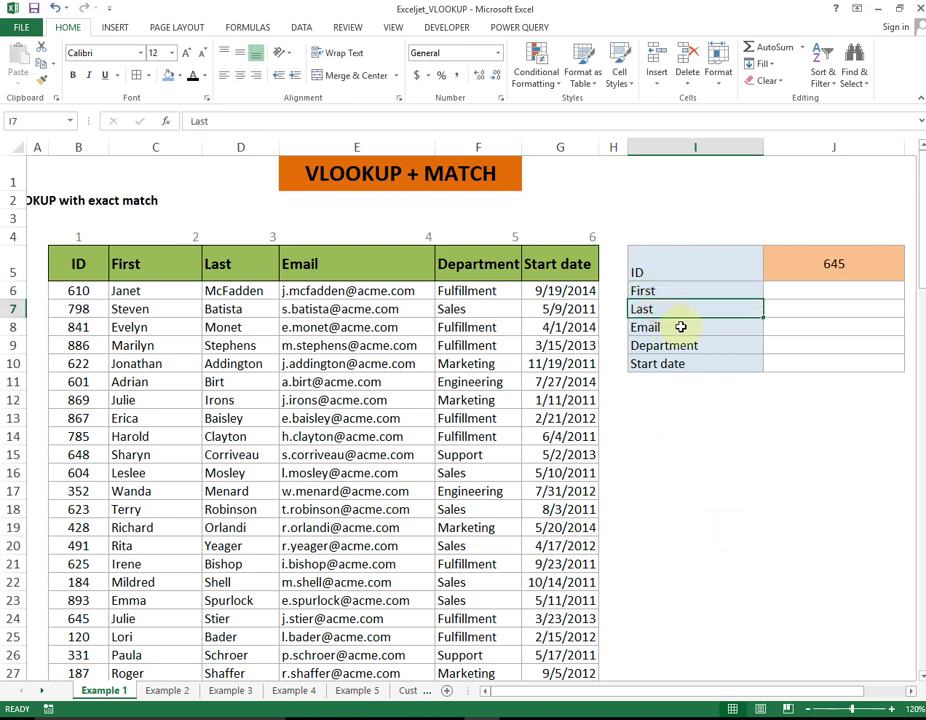
pyautogui.click(680, 325)
pyautogui.moveTo(68, 258); pyautogui.dragTo(560, 291)
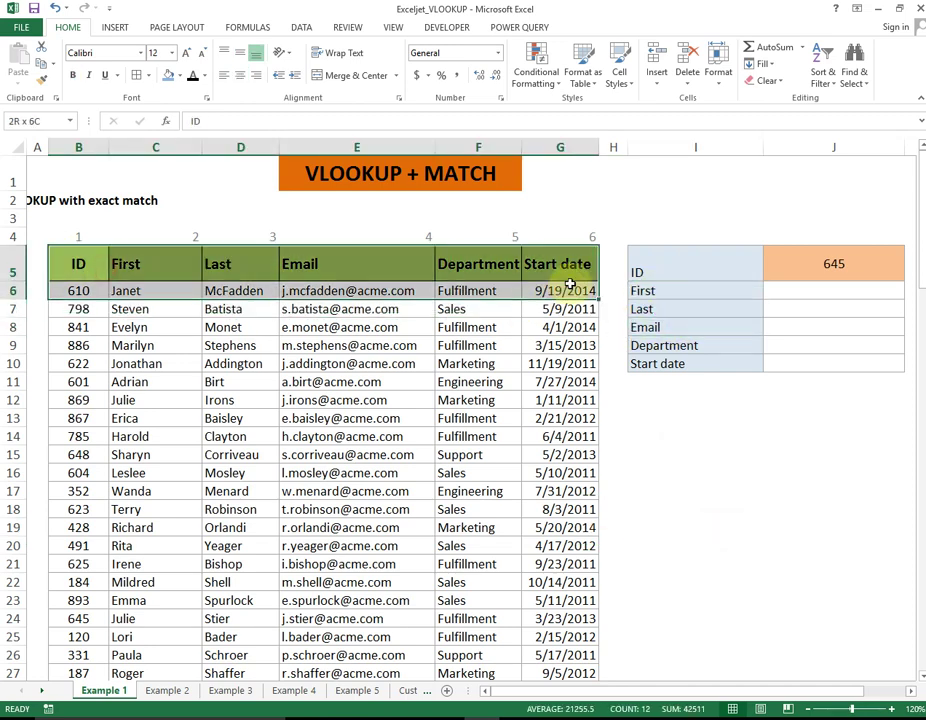
pyautogui.moveTo(812, 297); pyautogui.dragTo(818, 362)
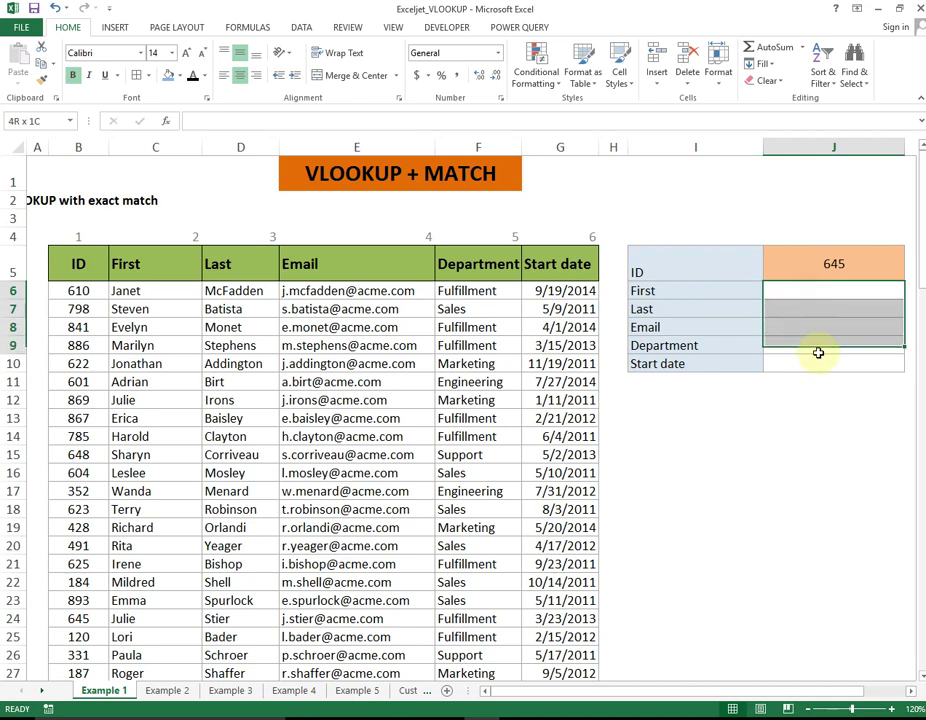
pyautogui.click(222, 531)
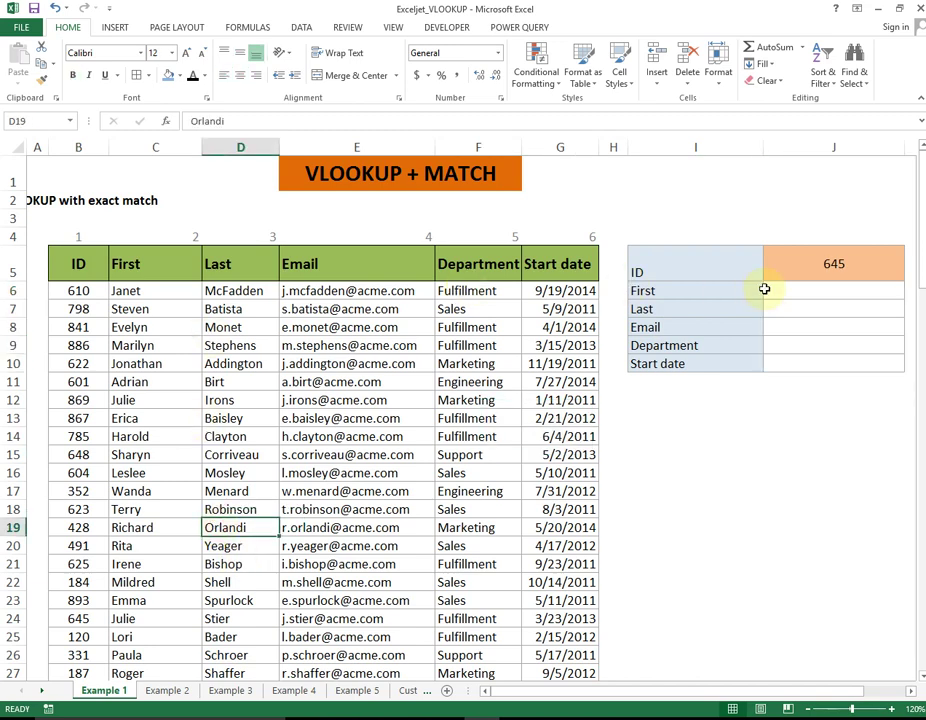
# Step: On Example 2, highlight the commission table, Sales column and the Sales/Comm % rows, then go to Example 3
pyautogui.click(165, 690)
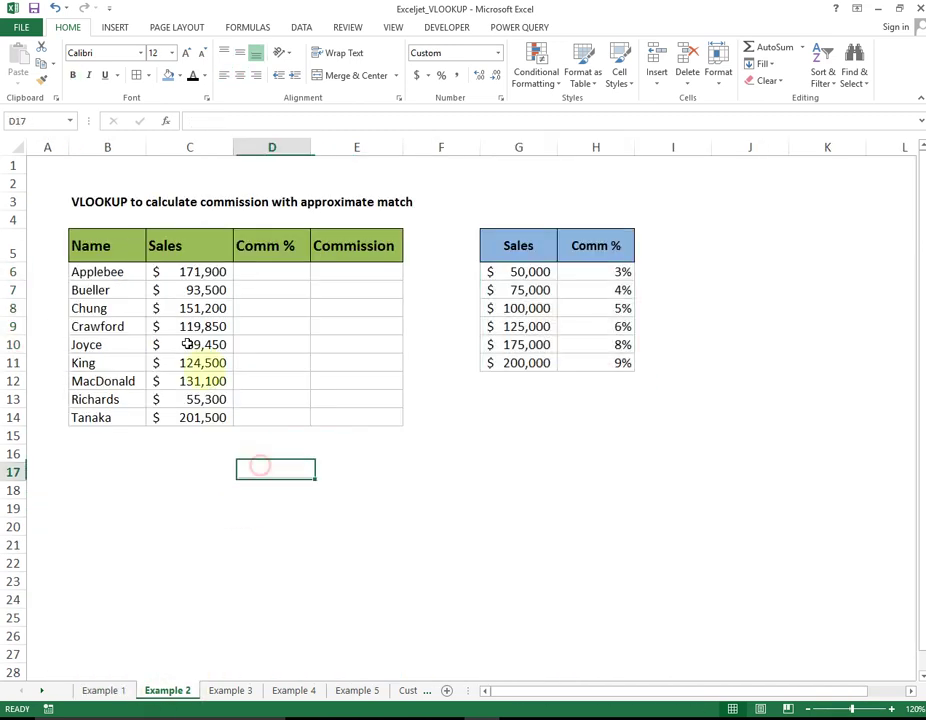
pyautogui.moveTo(97, 244); pyautogui.dragTo(349, 417)
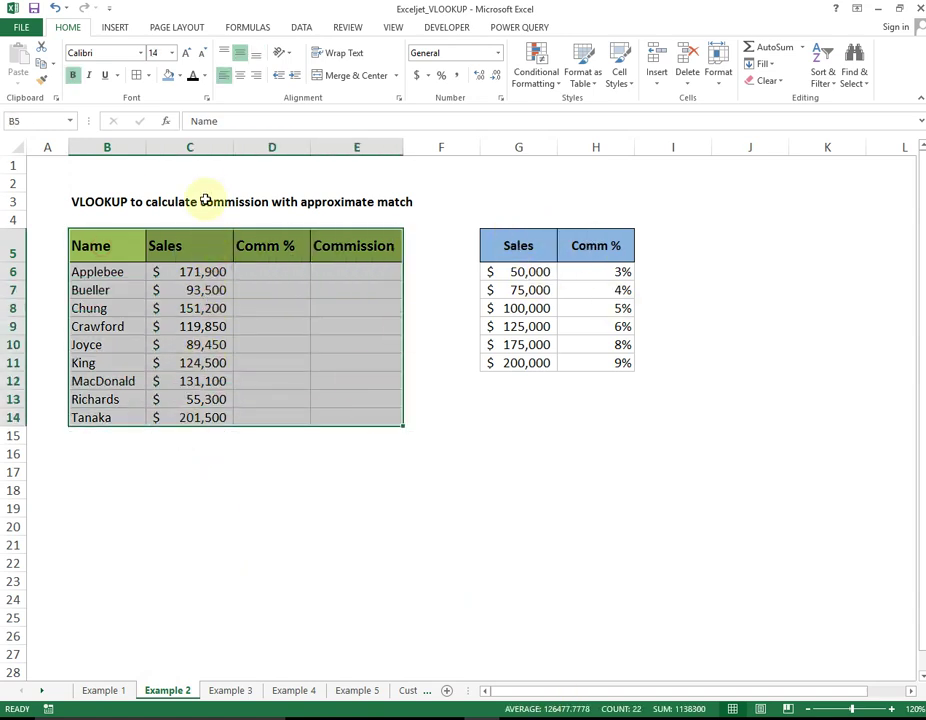
pyautogui.click(200, 147)
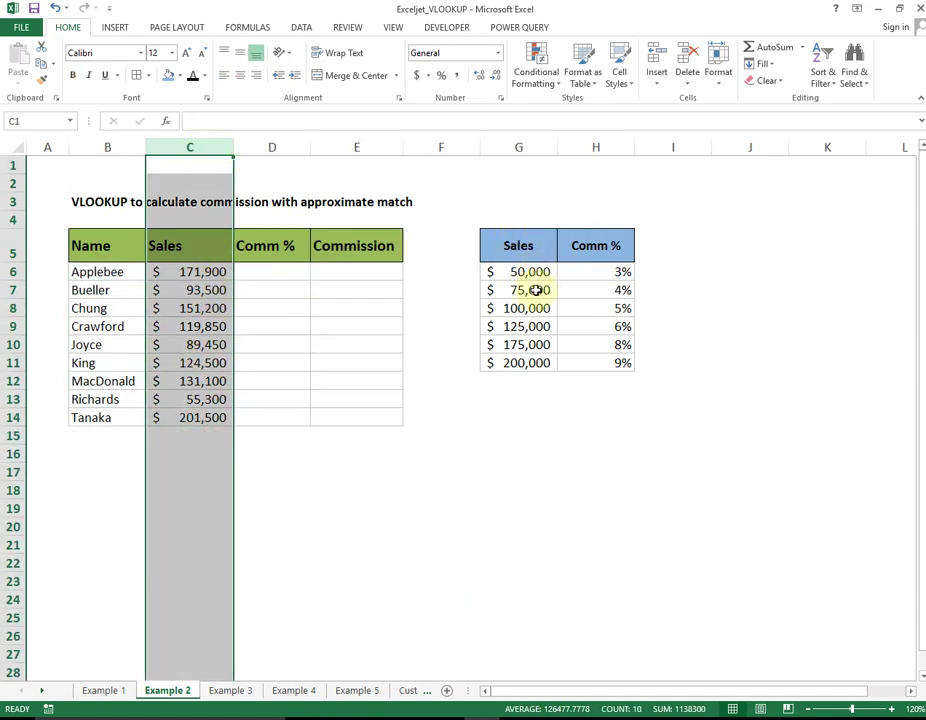
pyautogui.moveTo(520, 250); pyautogui.dragTo(600, 363)
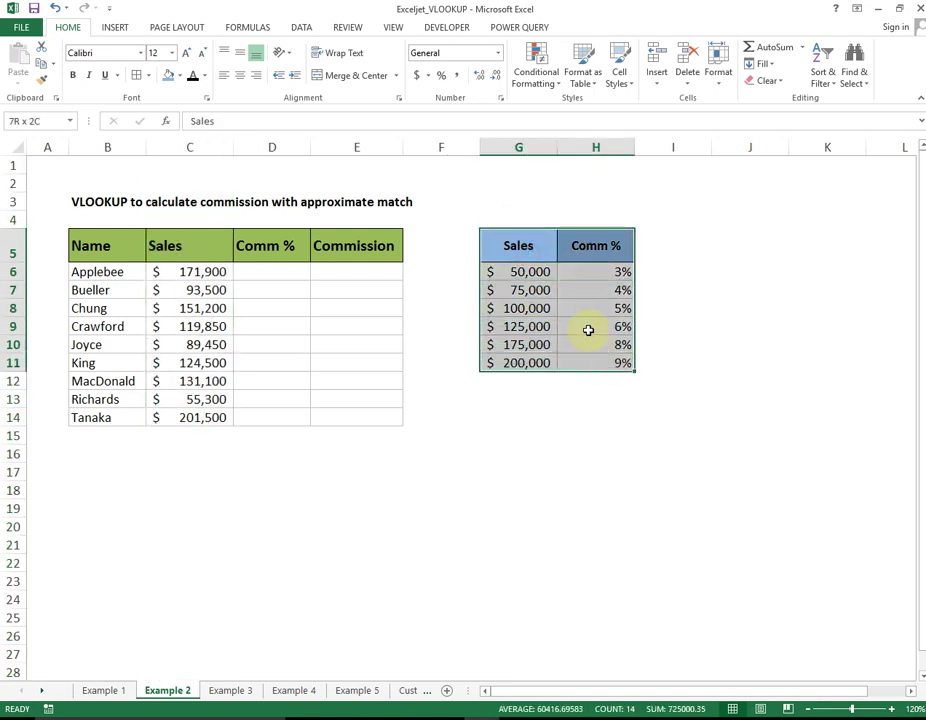
pyautogui.moveTo(522, 273); pyautogui.dragTo(597, 270)
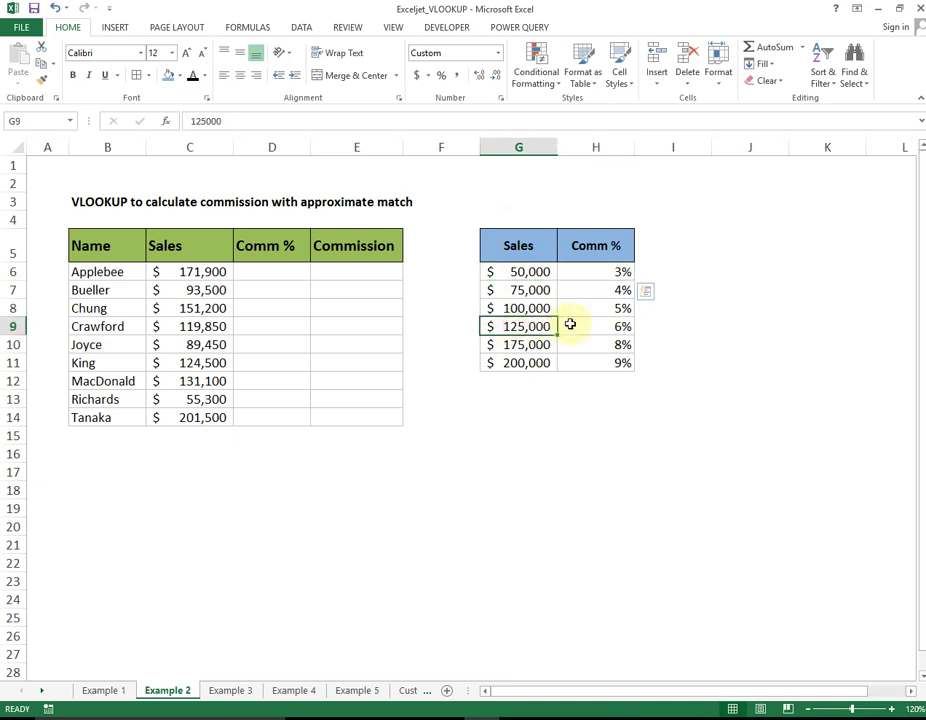
pyautogui.moveTo(515, 326); pyautogui.dragTo(597, 325)
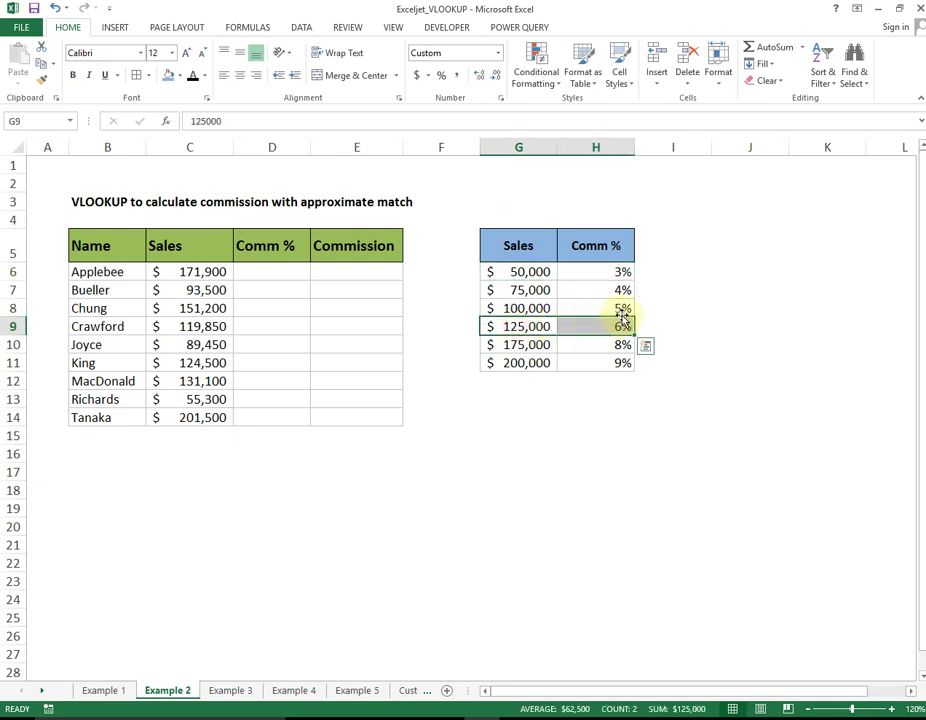
pyautogui.moveTo(522, 250); pyautogui.dragTo(609, 357)
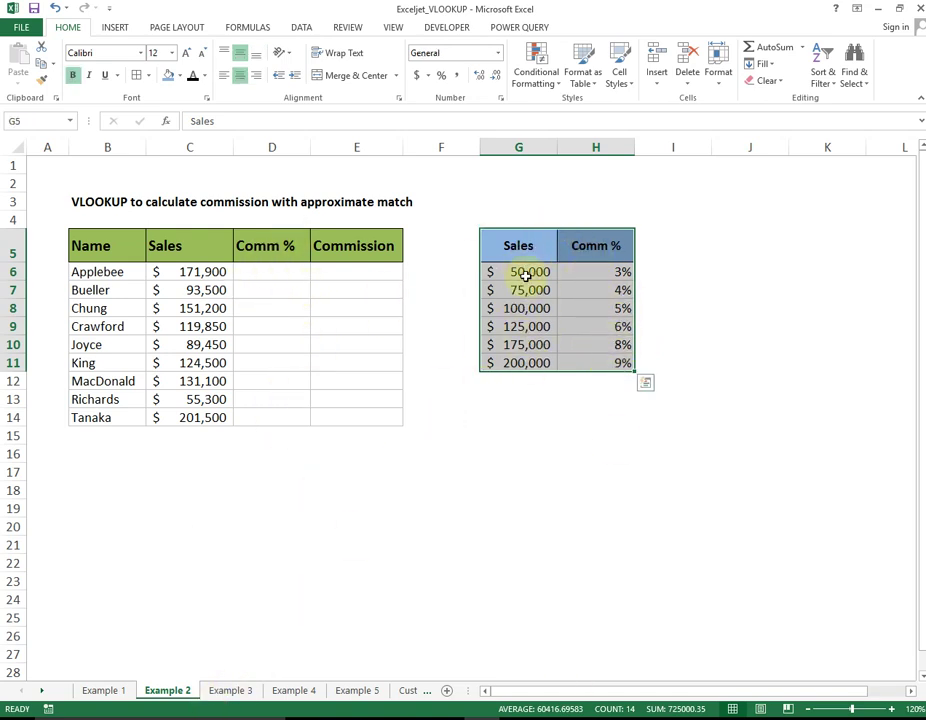
pyautogui.click(224, 697)
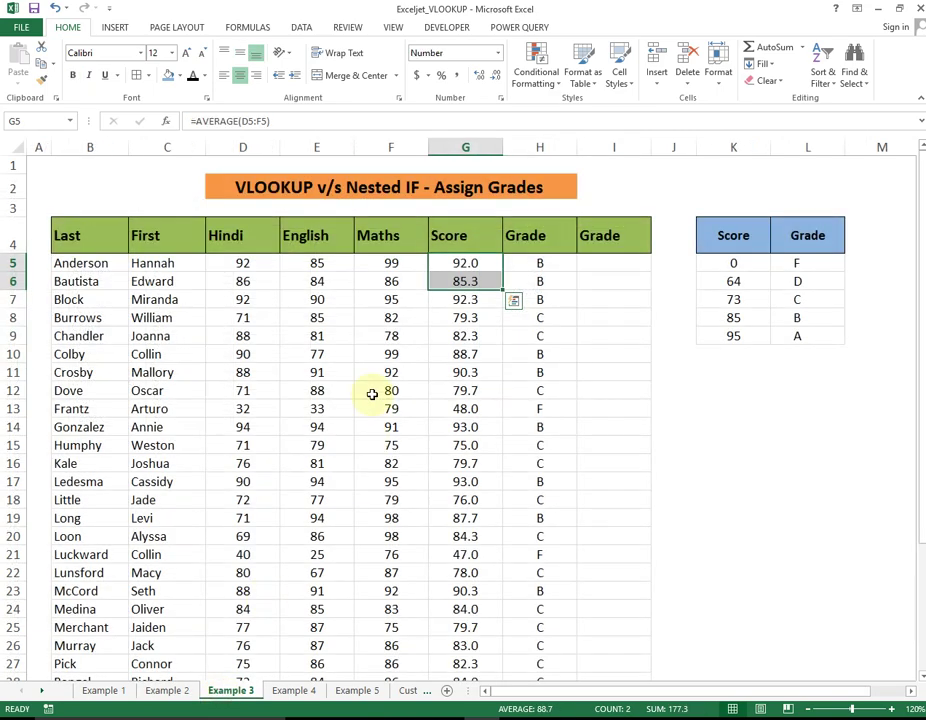
# Step: Highlight the grades table, the Score column and the Score/Grade lookup table's 73/C row
pyautogui.click(370, 391)
pyautogui.moveTo(80, 231); pyautogui.dragTo(614, 409)
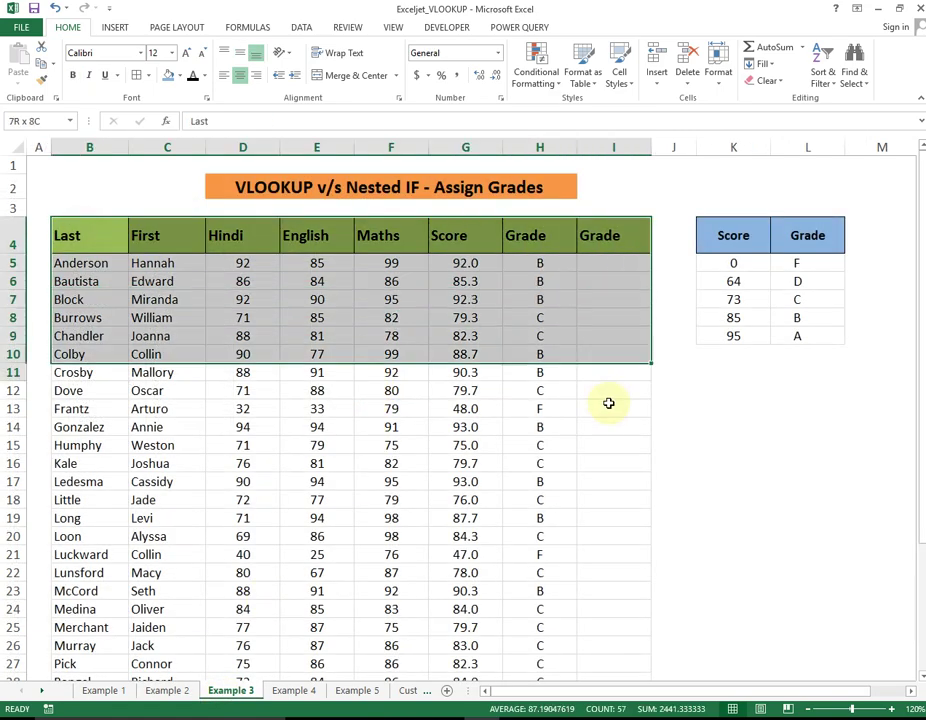
pyautogui.click(463, 147)
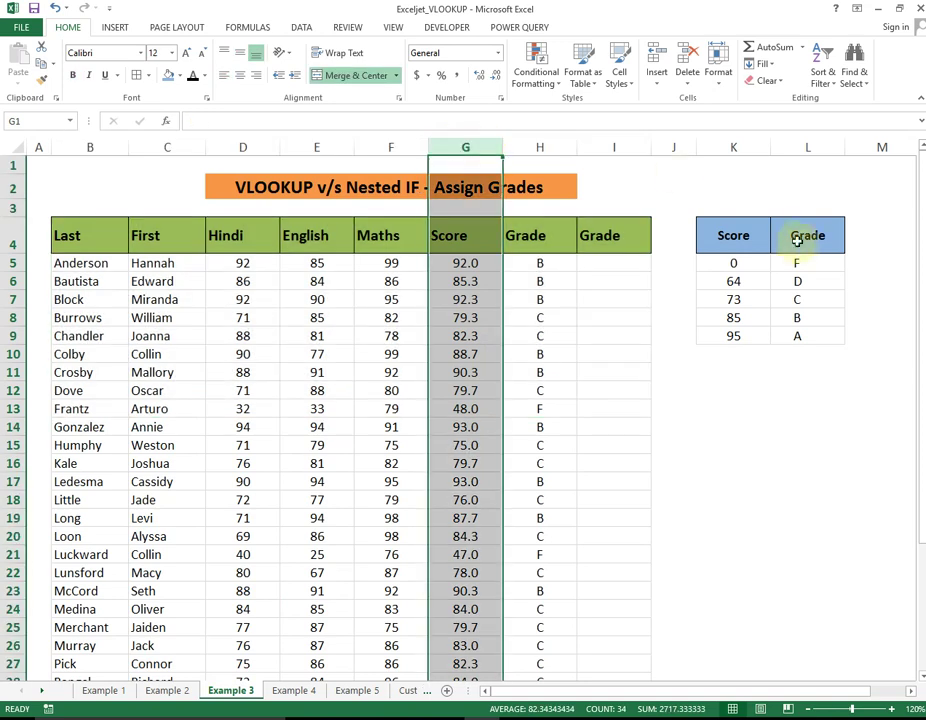
pyautogui.moveTo(731, 232); pyautogui.dragTo(797, 343)
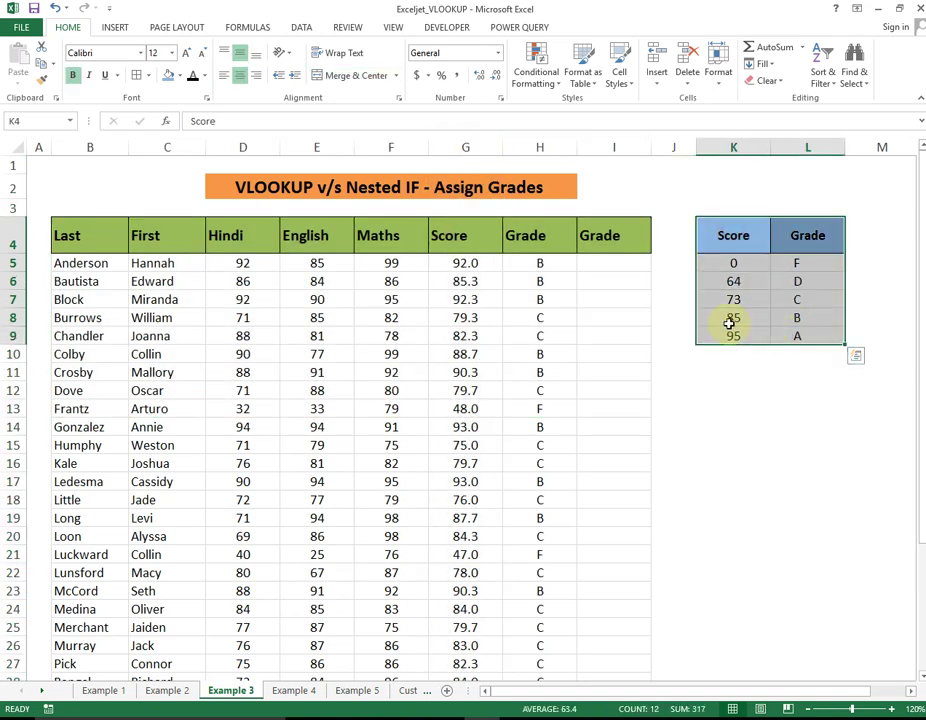
pyautogui.moveTo(735, 283)
pyautogui.mouseDown()
pyautogui.moveTo(786, 285)
pyautogui.moveTo(796, 300)
pyautogui.mouseUp()
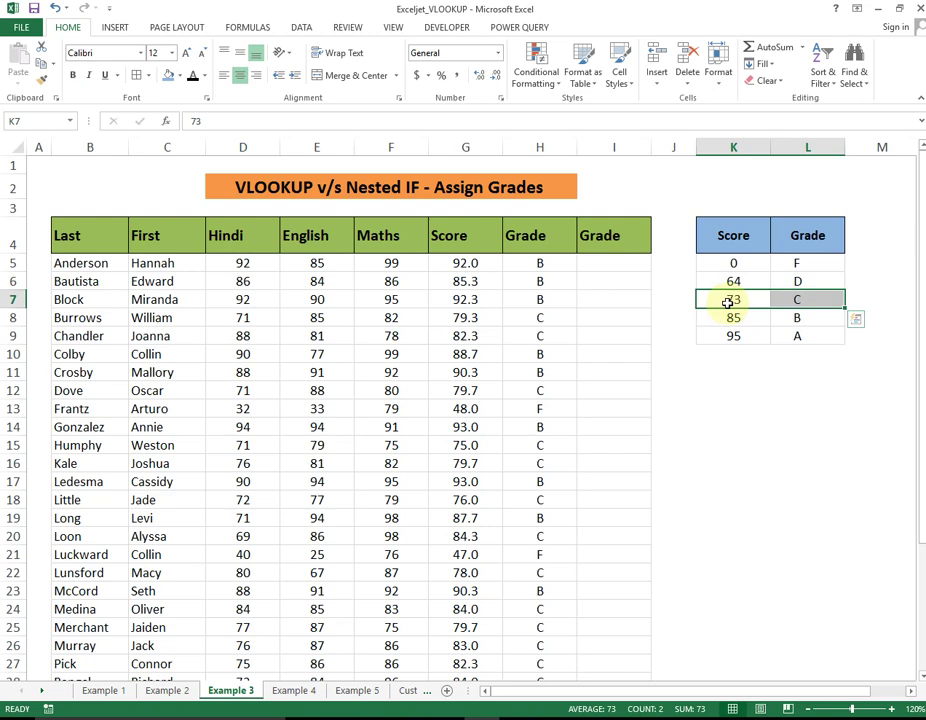
# Step: Compare lookup scores 73 and 85 with grades C and D, then go to Example 4
pyautogui.click(800, 282)
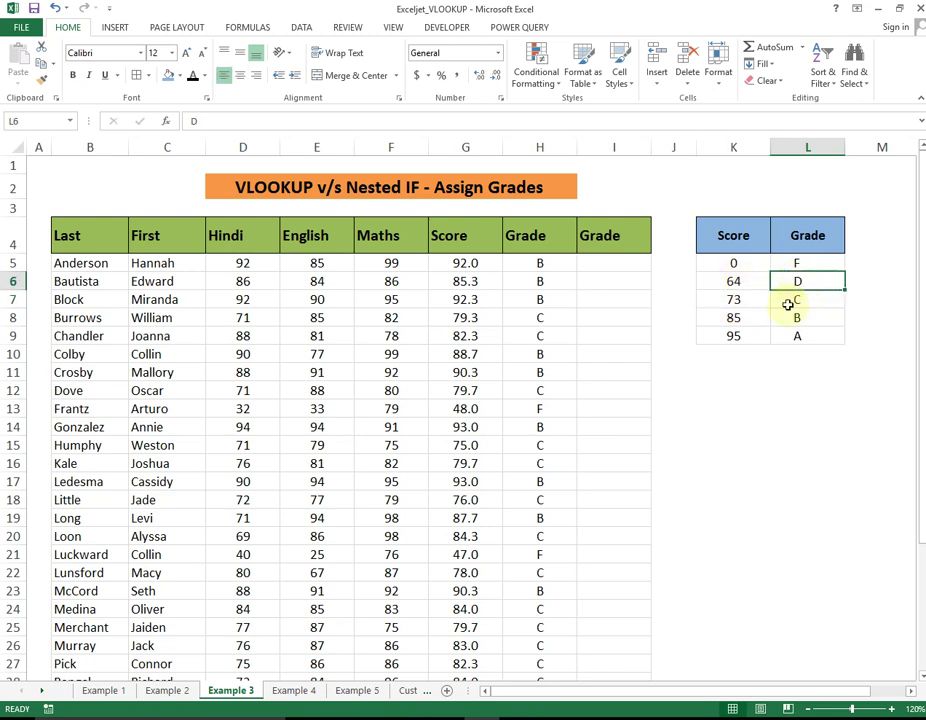
pyautogui.click(735, 316)
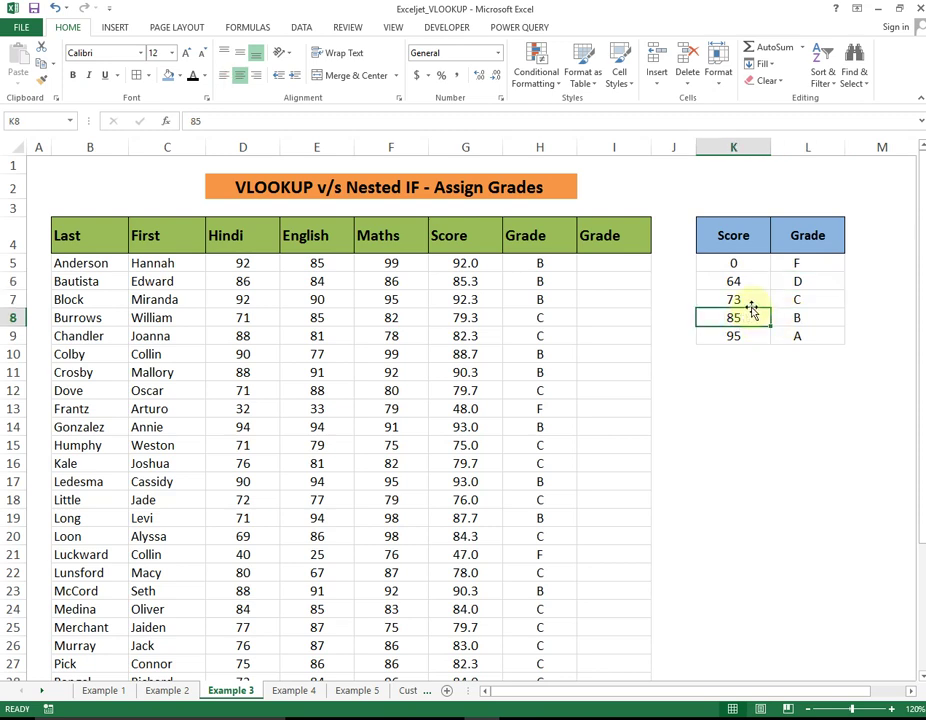
pyautogui.moveTo(749, 301); pyautogui.dragTo(746, 314)
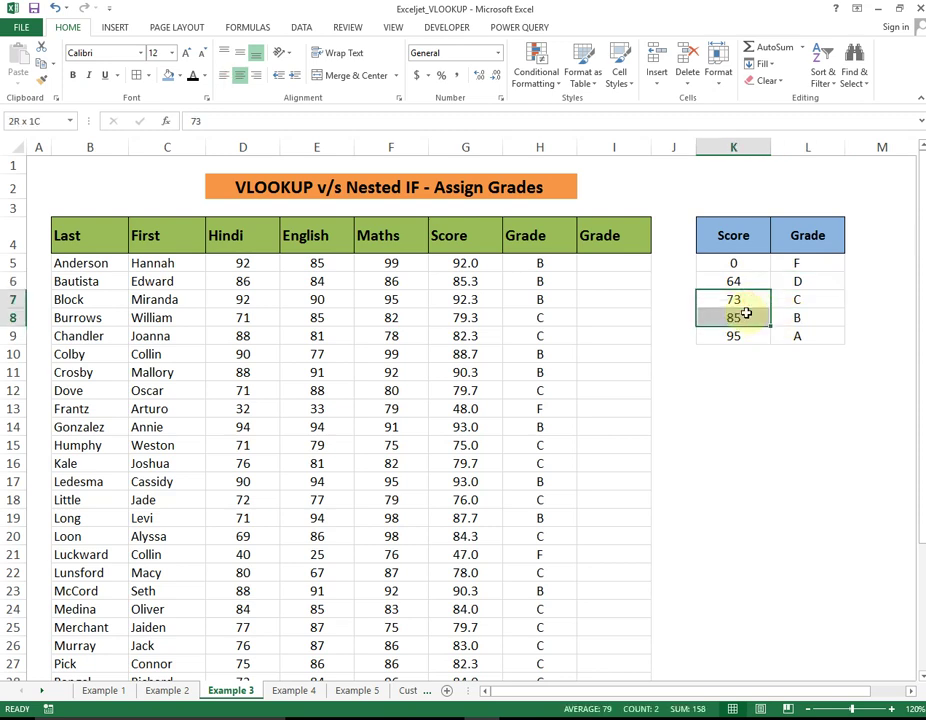
pyautogui.click(802, 298)
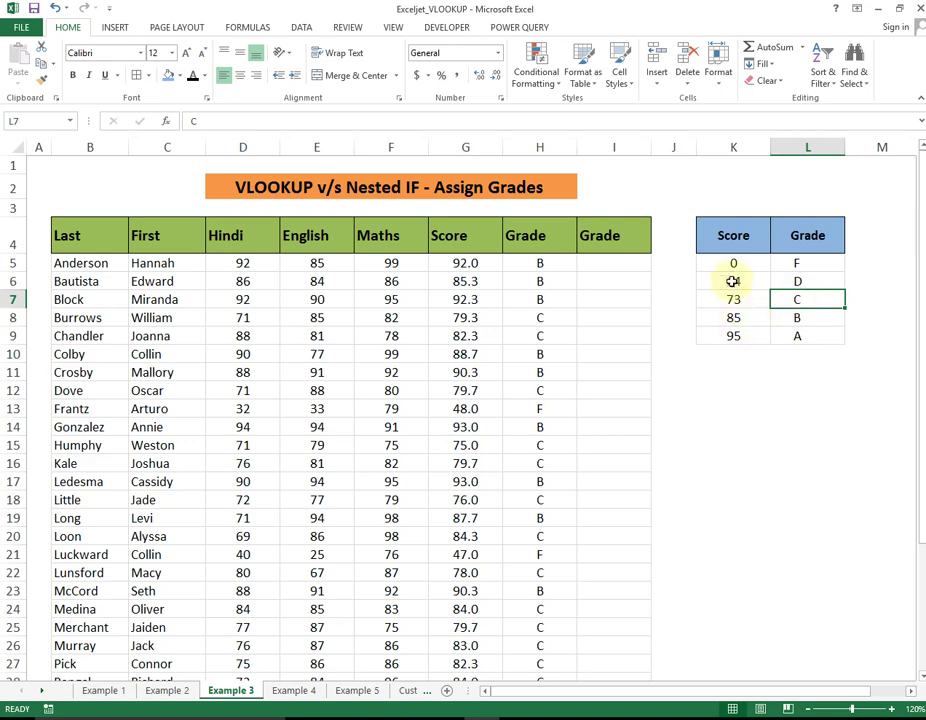
pyautogui.moveTo(731, 260); pyautogui.dragTo(792, 335)
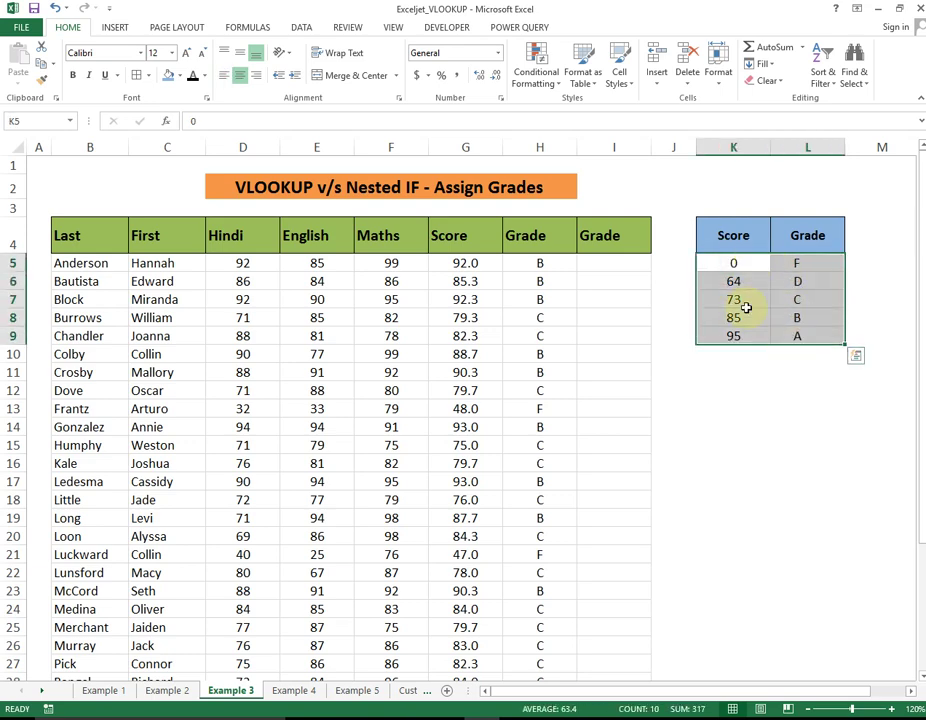
pyautogui.click(295, 697)
# Step: On Example 4, select the Department column and the lookup table's Group and Departments values (J9:J14, K9:K14)
pyautogui.click(244, 369)
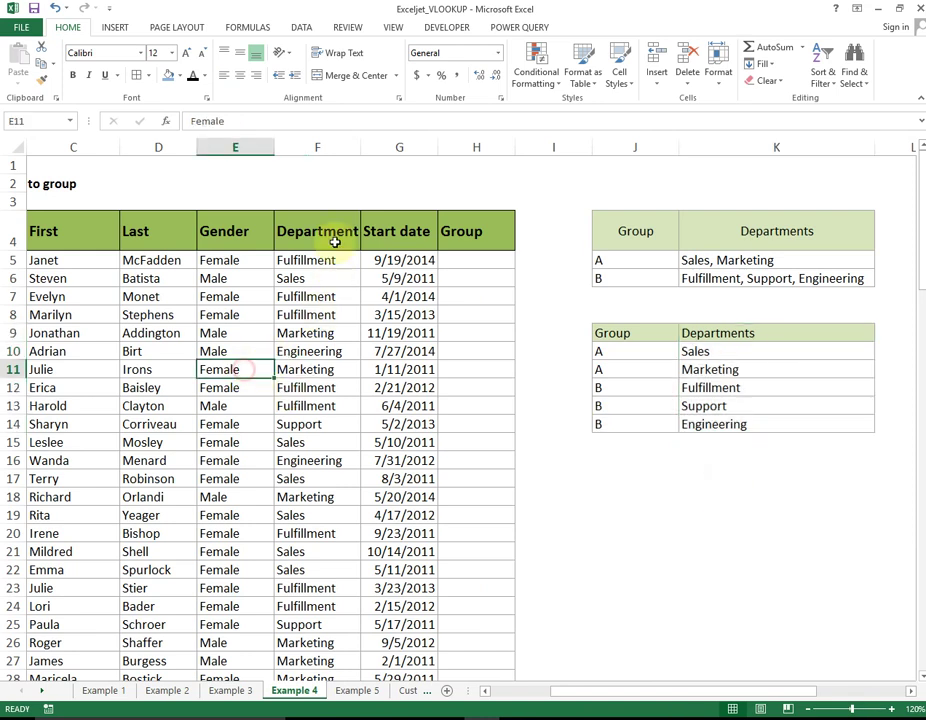
pyautogui.click(318, 147)
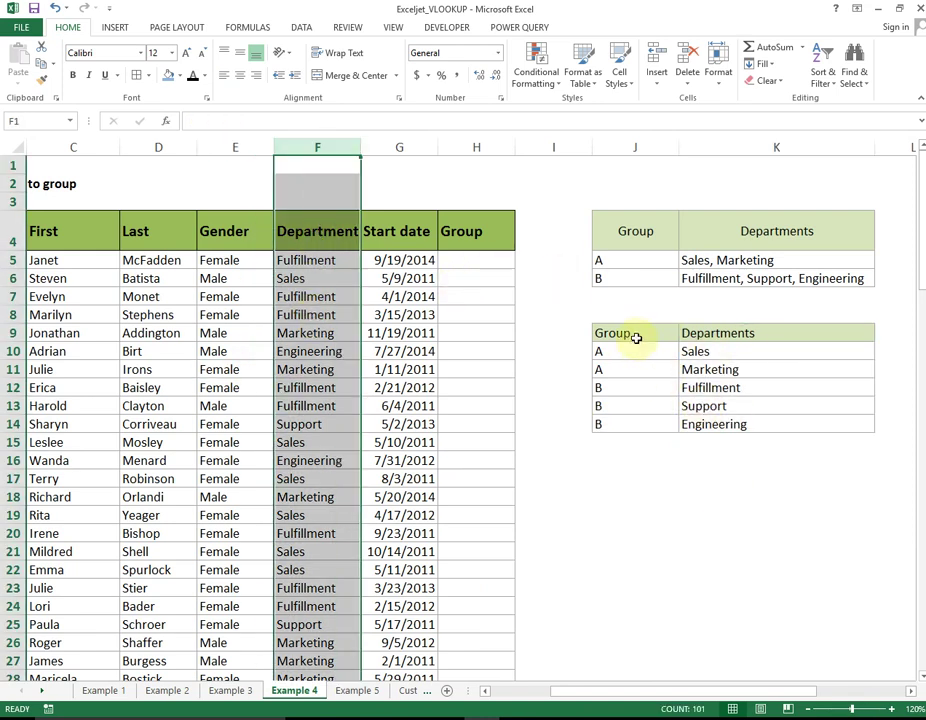
pyautogui.moveTo(636, 338); pyautogui.dragTo(634, 422)
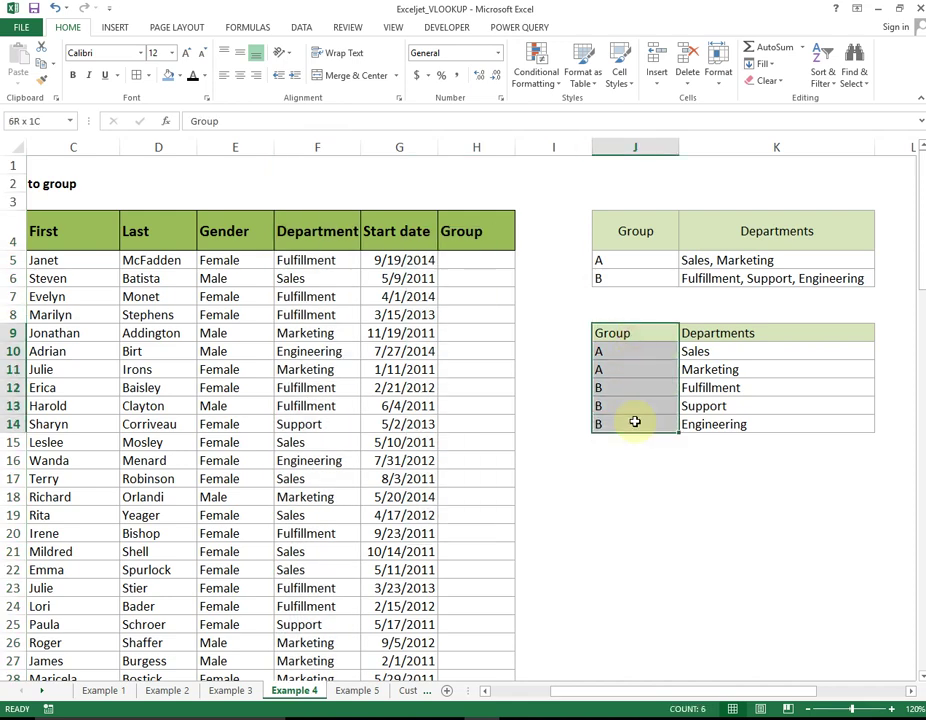
pyautogui.moveTo(715, 335); pyautogui.dragTo(718, 428)
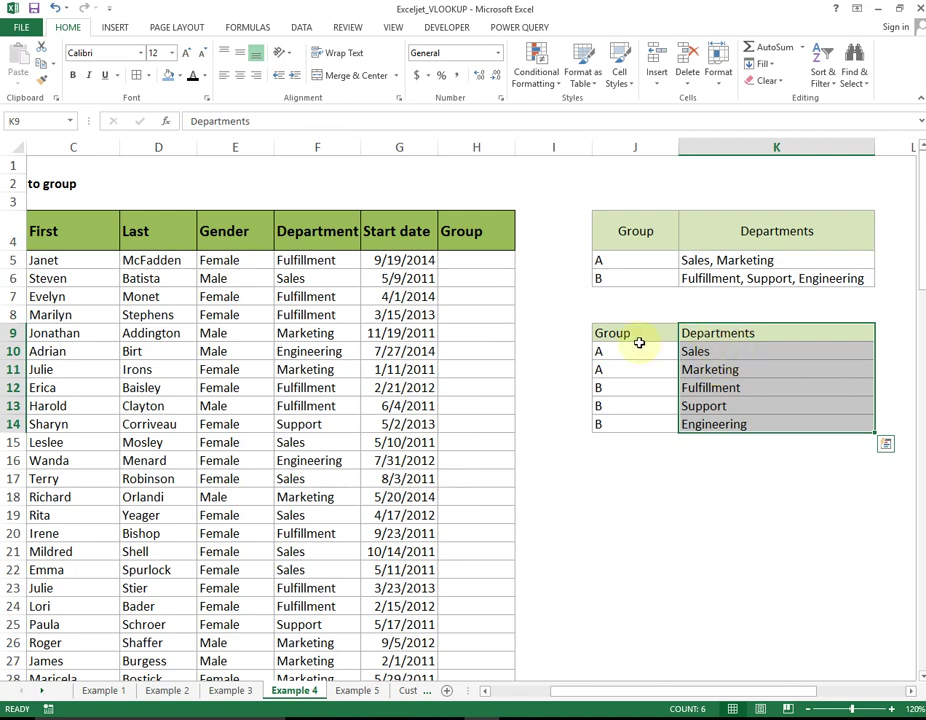
pyautogui.moveTo(637, 337); pyautogui.dragTo(626, 418)
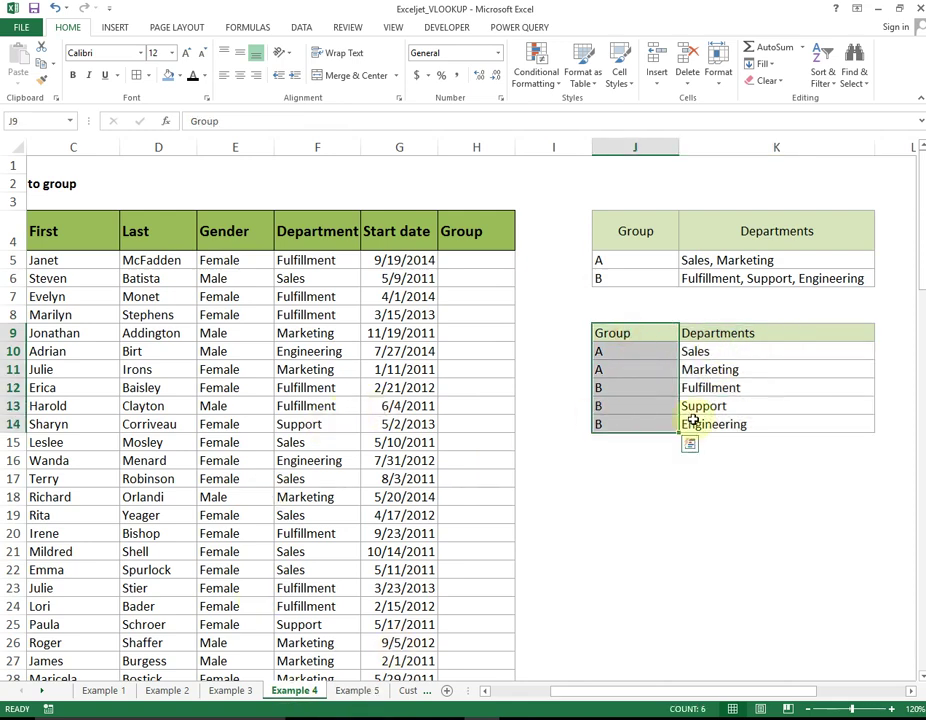
pyautogui.click(362, 692)
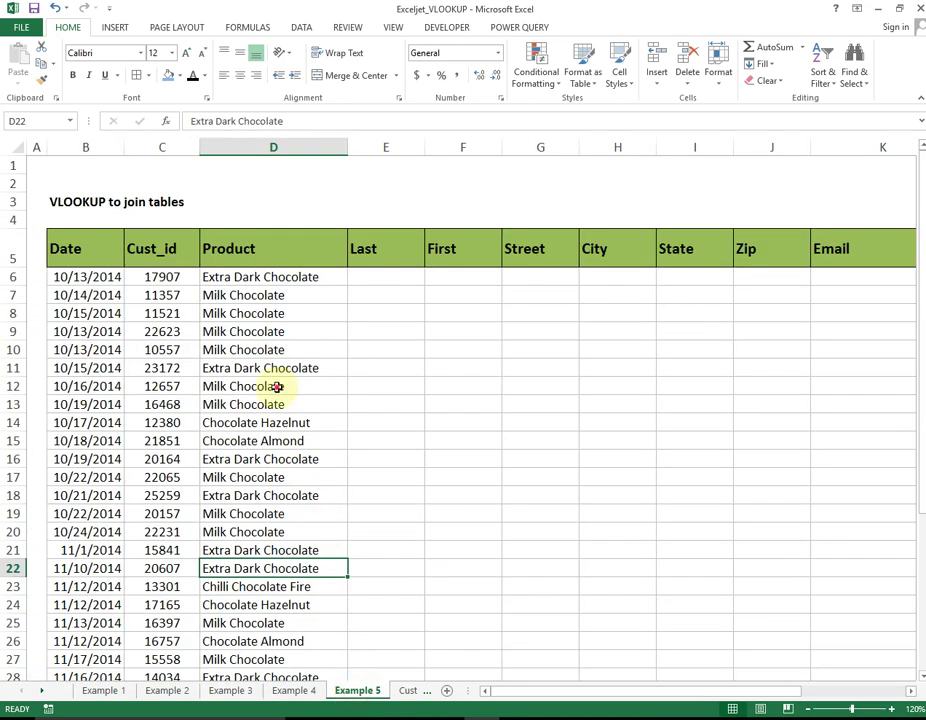
pyautogui.click(275, 386)
pyautogui.moveTo(391, 256); pyautogui.dragTo(630, 434)
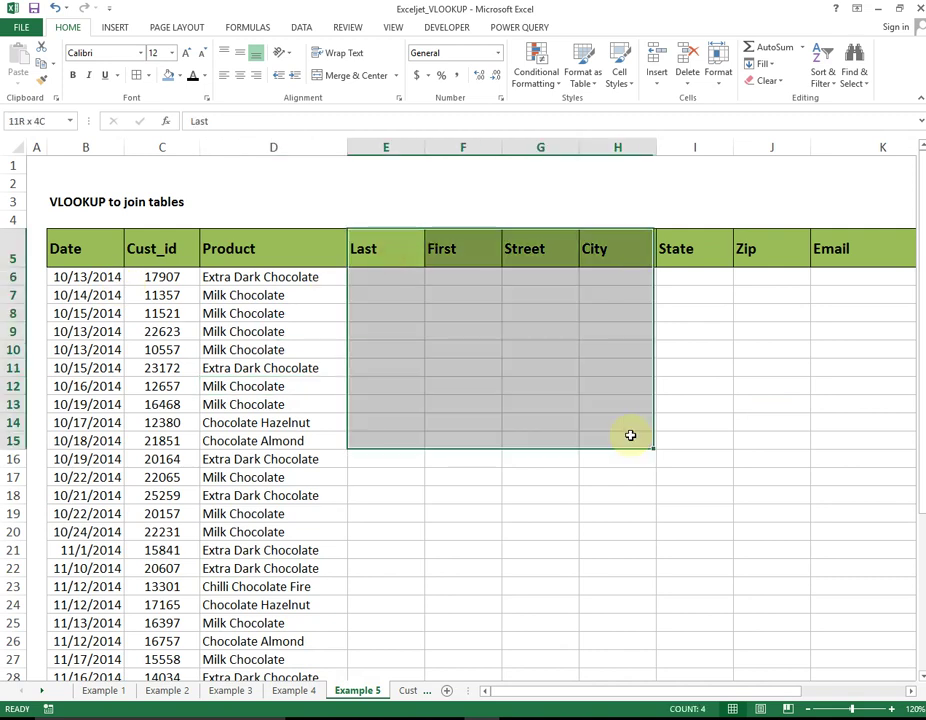
pyautogui.moveTo(381, 275); pyautogui.dragTo(724, 599)
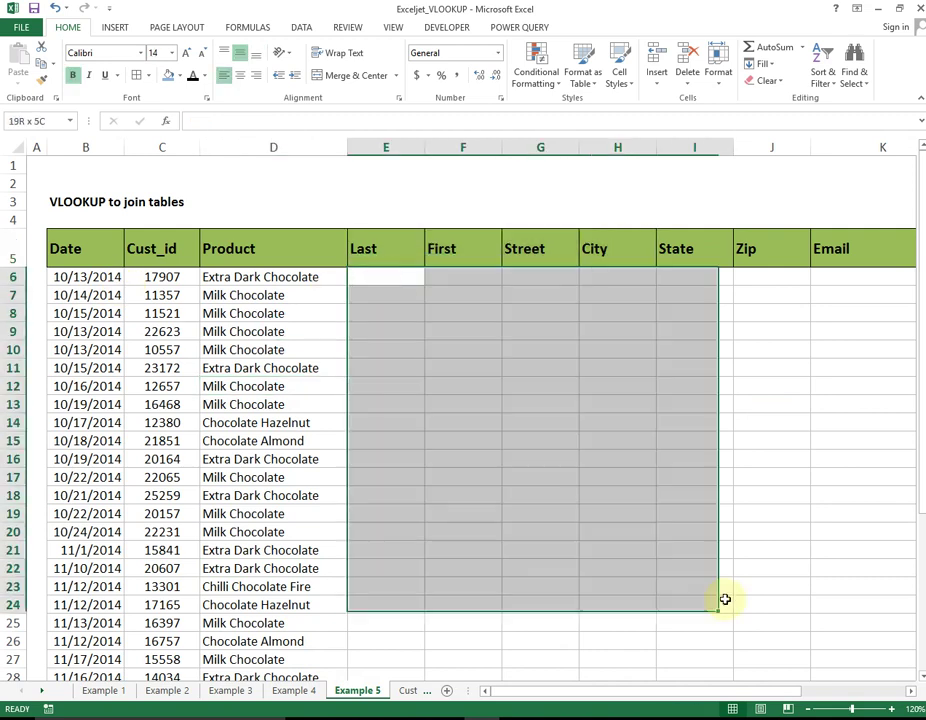
pyautogui.moveTo(391, 279); pyautogui.dragTo(672, 550)
pyautogui.moveTo(760, 370); pyautogui.dragTo(743, 431)
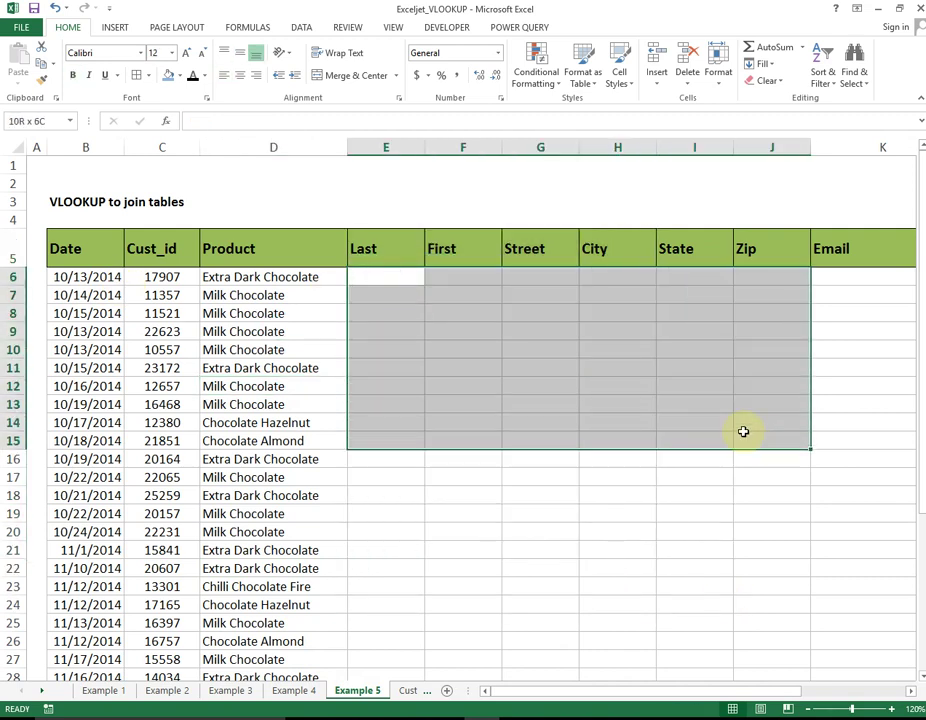
pyautogui.click(409, 692)
pyautogui.click(451, 497)
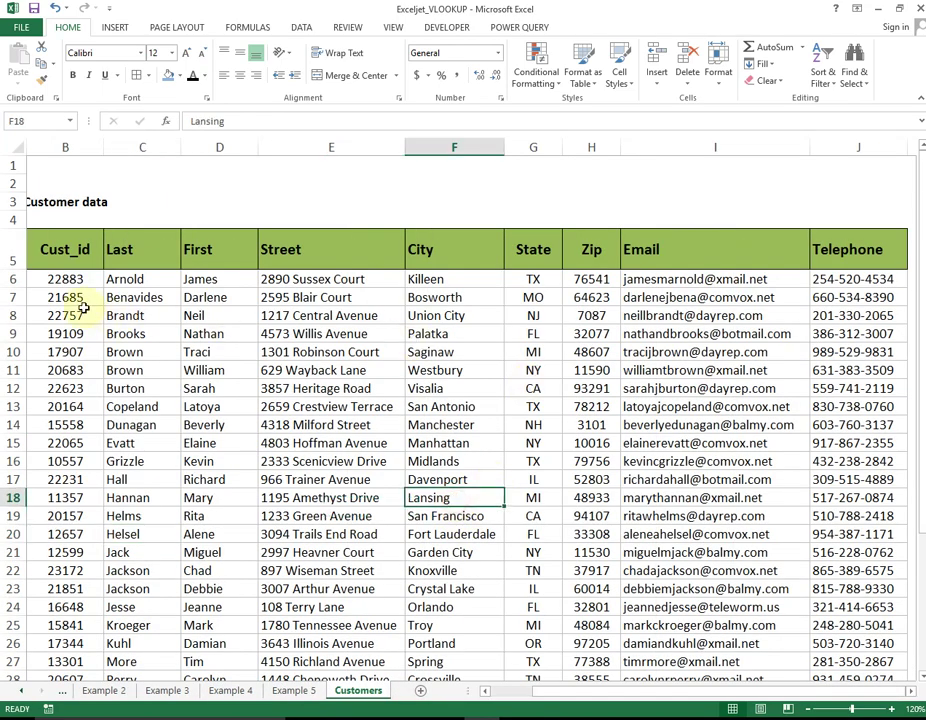
pyautogui.click(60, 279)
pyautogui.moveTo(698, 429); pyautogui.dragTo(843, 624)
pyautogui.click(413, 405)
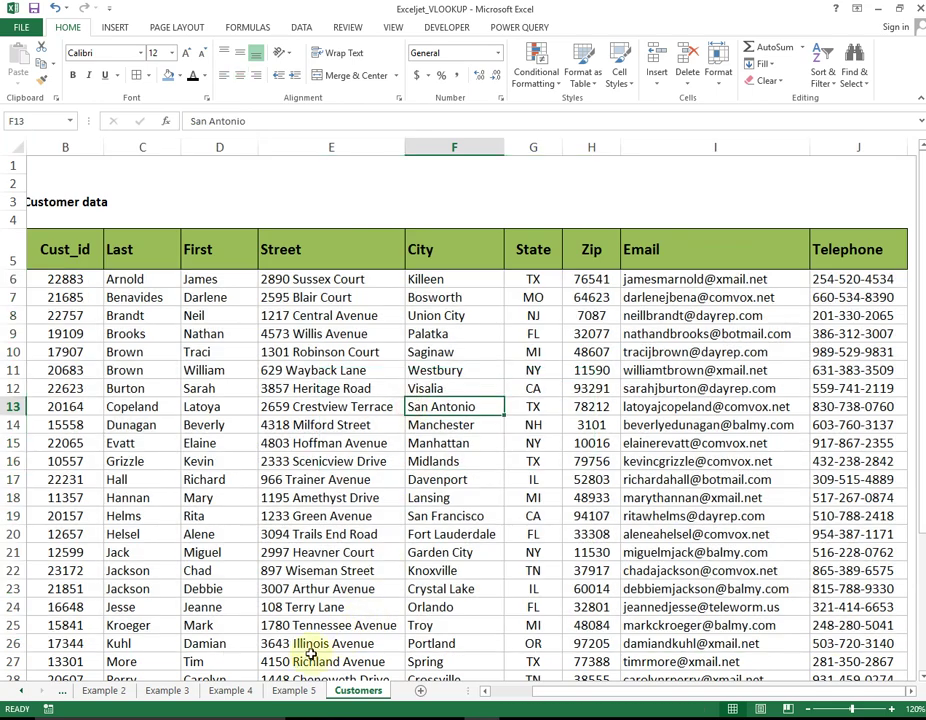
pyautogui.click(295, 692)
pyautogui.moveTo(157, 282); pyautogui.dragTo(160, 459)
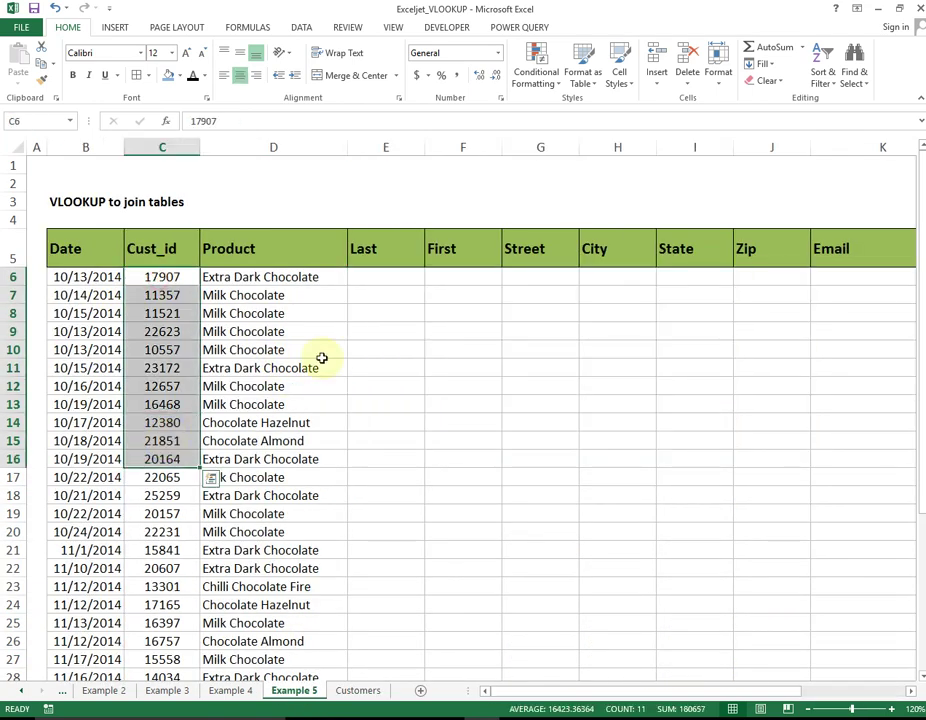
pyautogui.moveTo(380, 277); pyautogui.dragTo(765, 298)
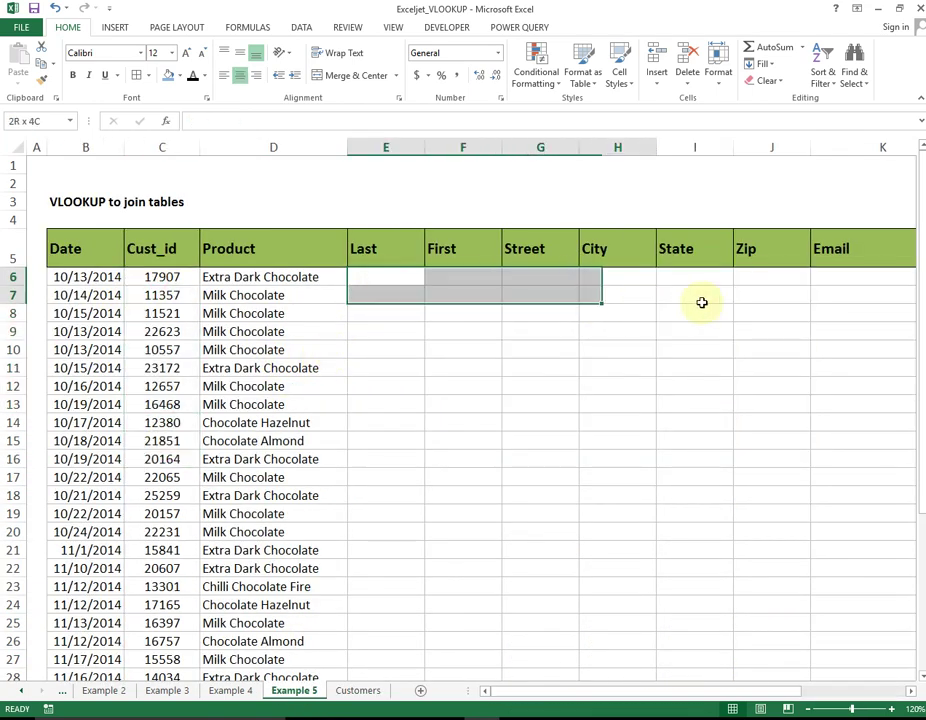
pyautogui.click(415, 434)
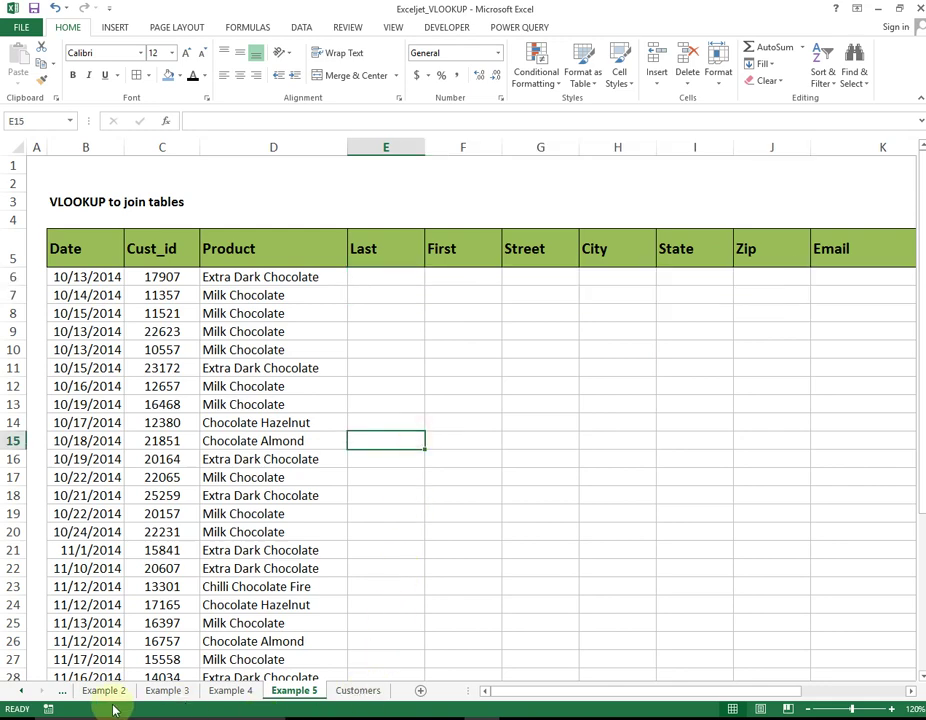
pyautogui.click(24, 691)
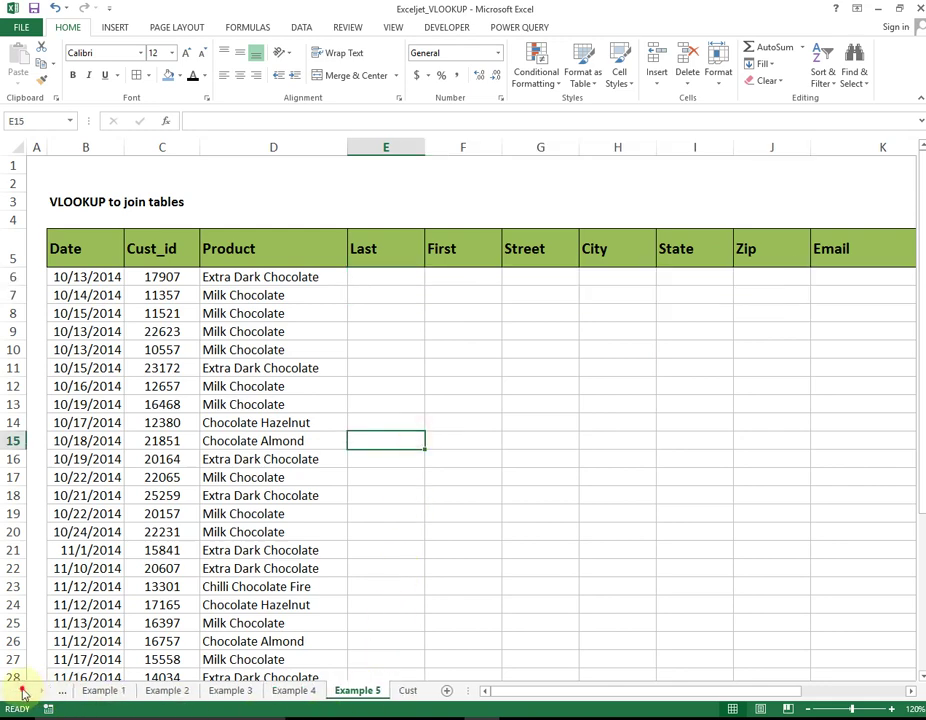
pyautogui.click(92, 691)
# Step: On Example 1, select the ID 645 cell, the table's IDs and row 6's First through Start date
pyautogui.click(373, 346)
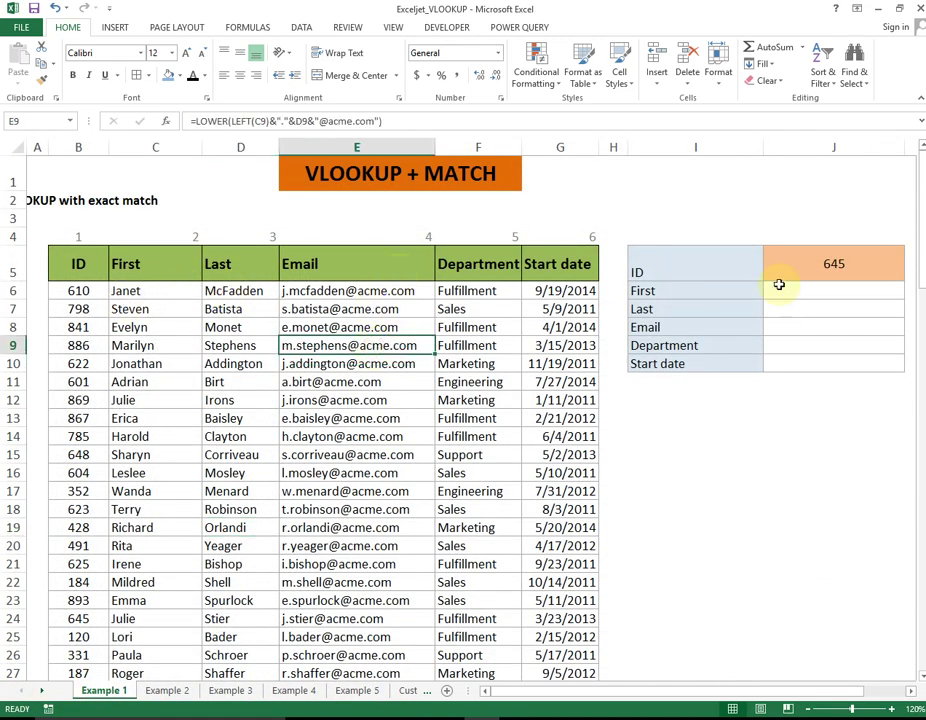
pyautogui.click(852, 263)
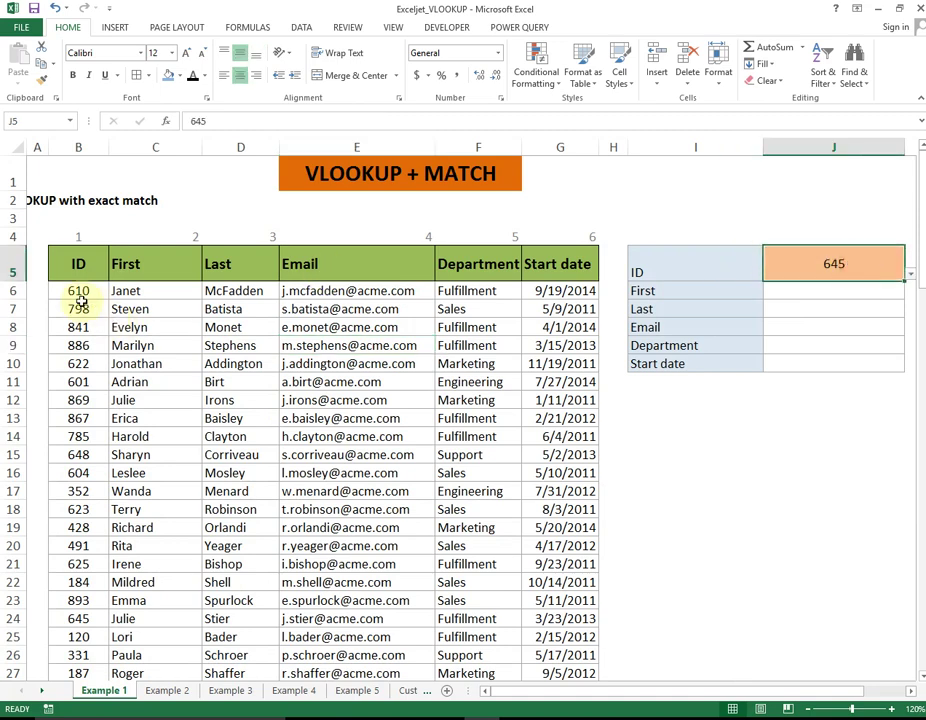
pyautogui.click(79, 292)
pyautogui.keyDown('shift'); pyautogui.click(62, 471); pyautogui.keyUp('shift')
pyautogui.moveTo(124, 291)
pyautogui.mouseDown()
pyautogui.moveTo(571, 302)
pyautogui.moveTo(575, 290)
pyautogui.mouseUp()
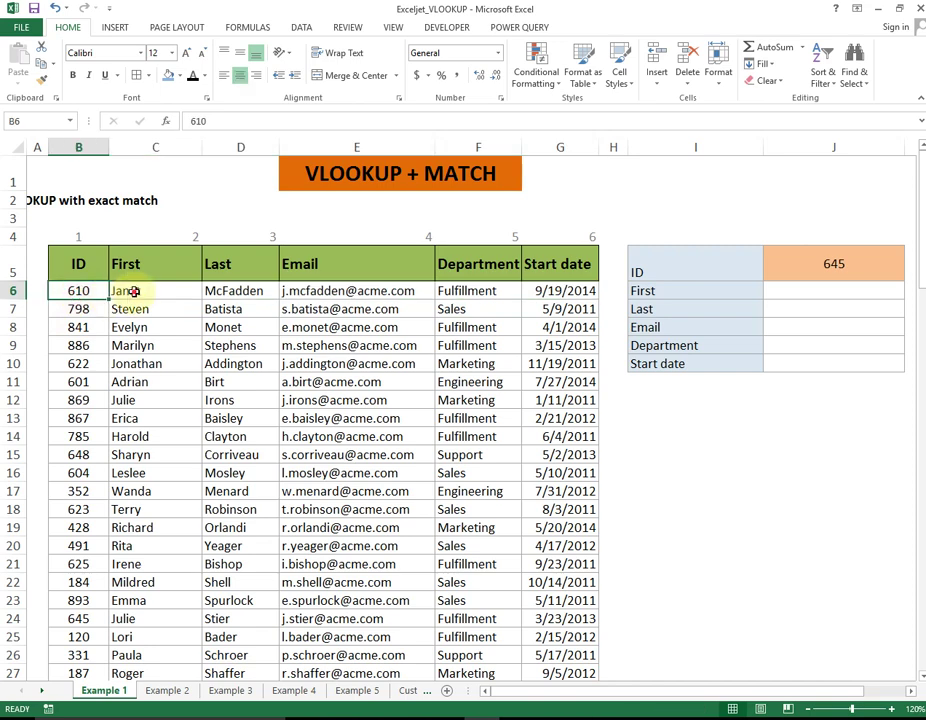
pyautogui.moveTo(121, 291); pyautogui.dragTo(573, 291)
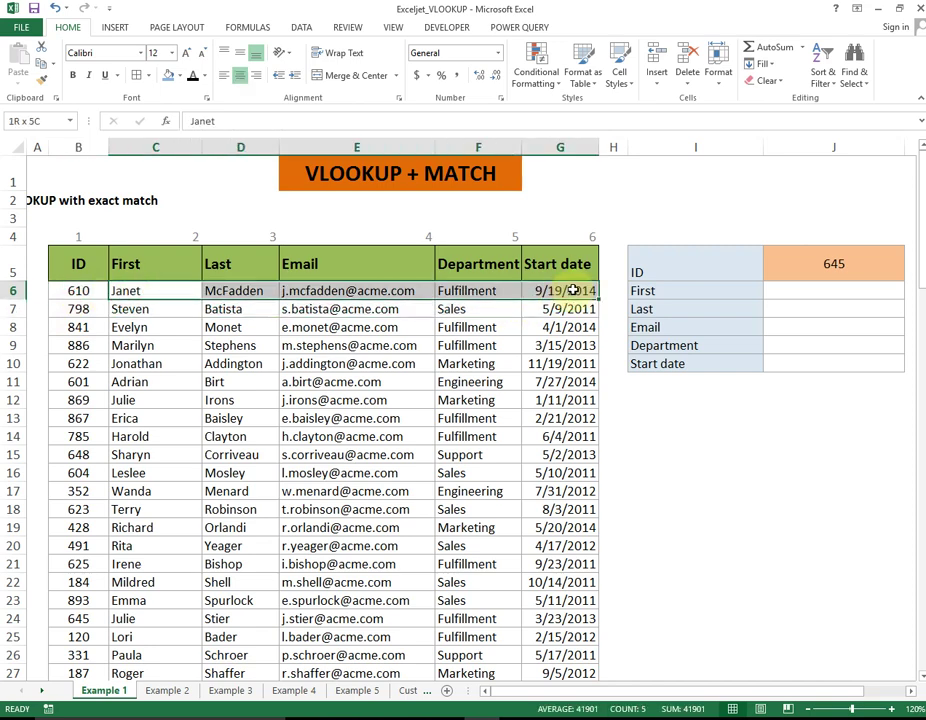
# Step: Open J5's dropdown list of IDs and close it, keeping 645
pyautogui.click(835, 262)
pyautogui.click(910, 274)
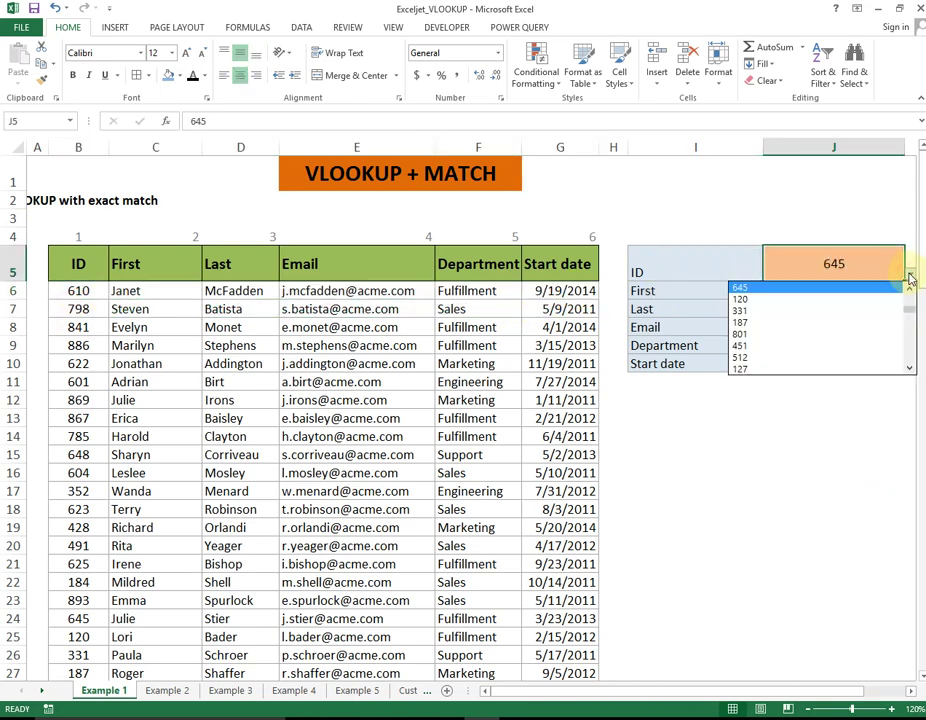
pyautogui.click(769, 510)
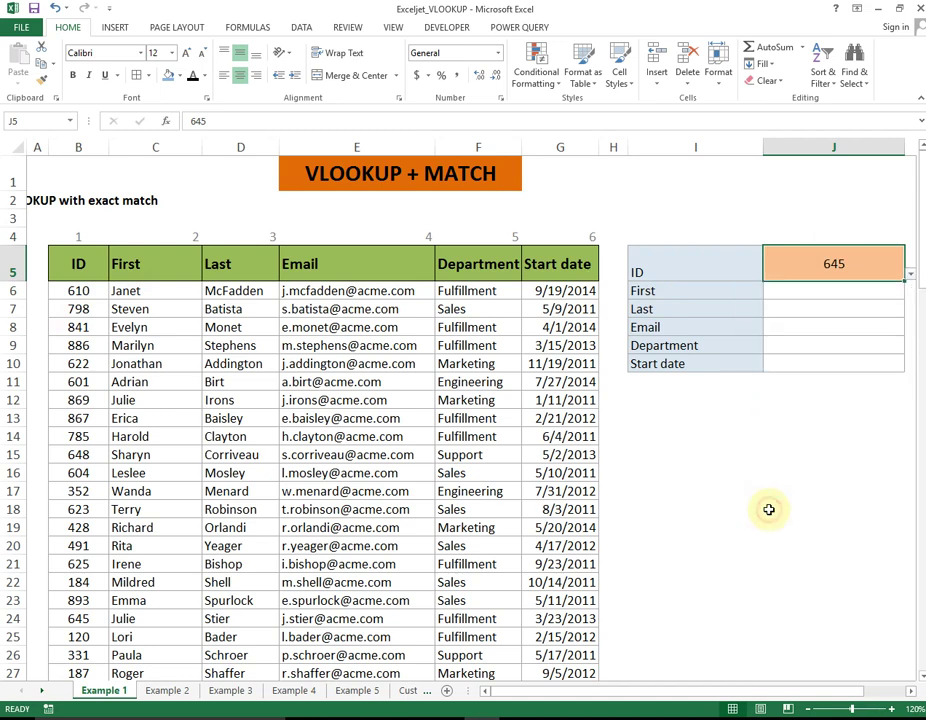
pyautogui.click(728, 215)
pyautogui.click(795, 262)
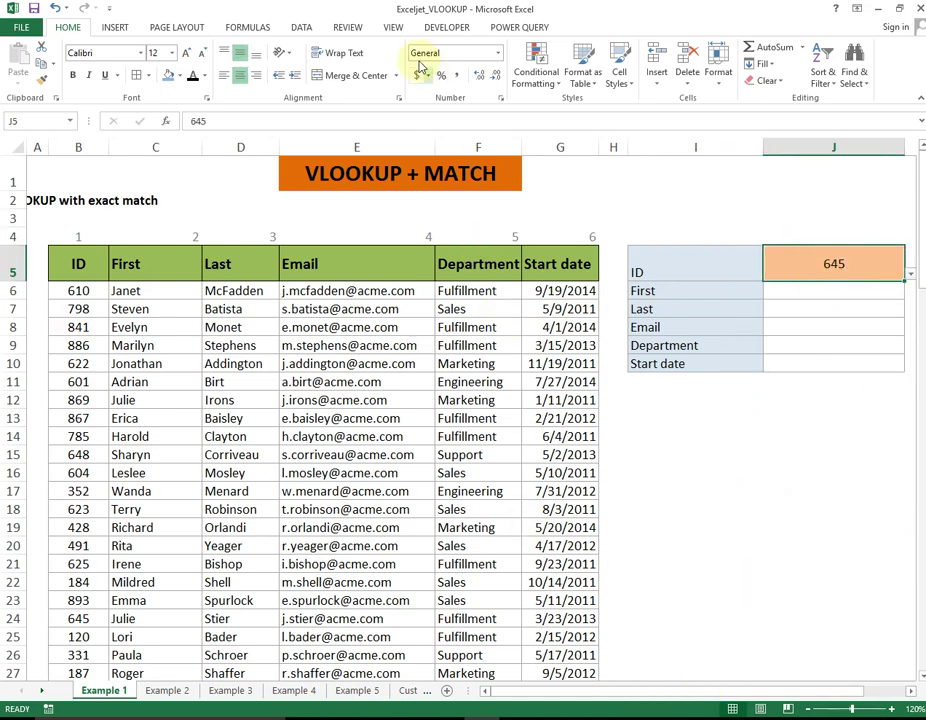
pyautogui.click(296, 33)
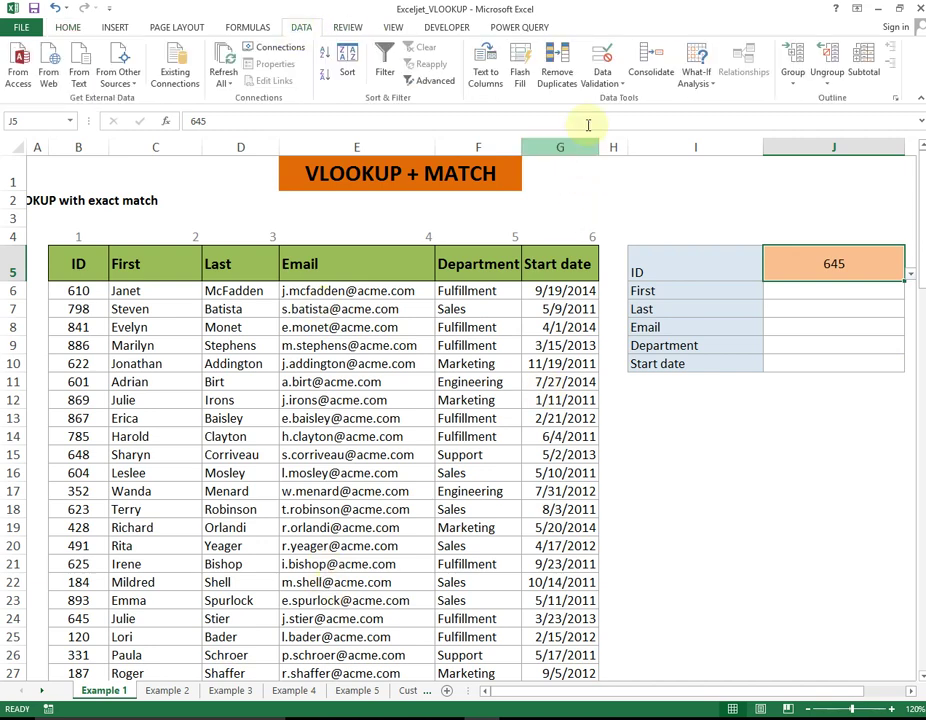
pyautogui.click(604, 75)
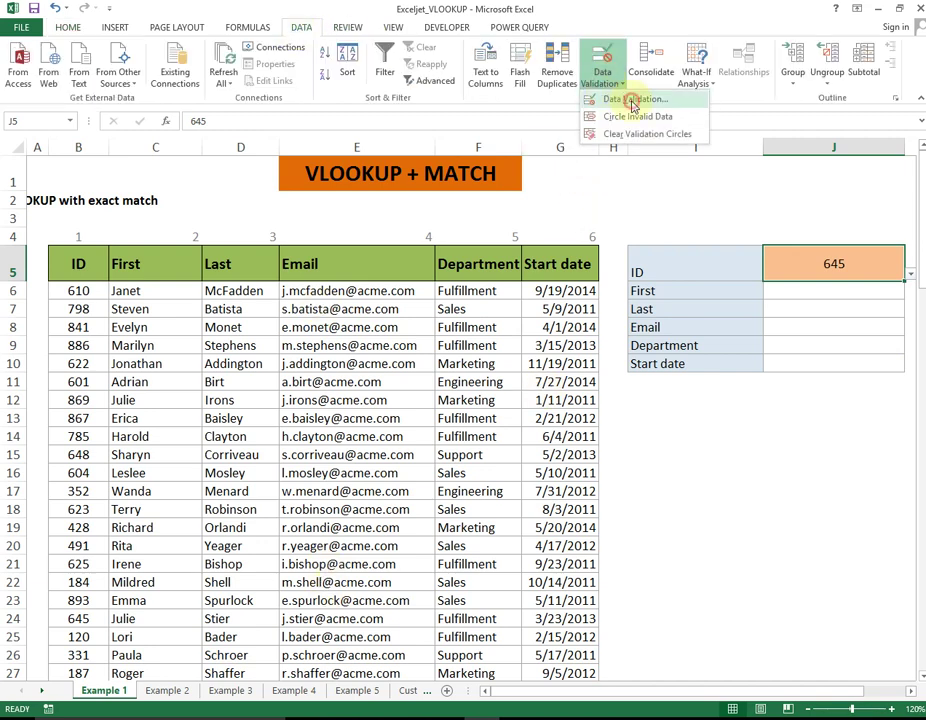
pyautogui.click(633, 102)
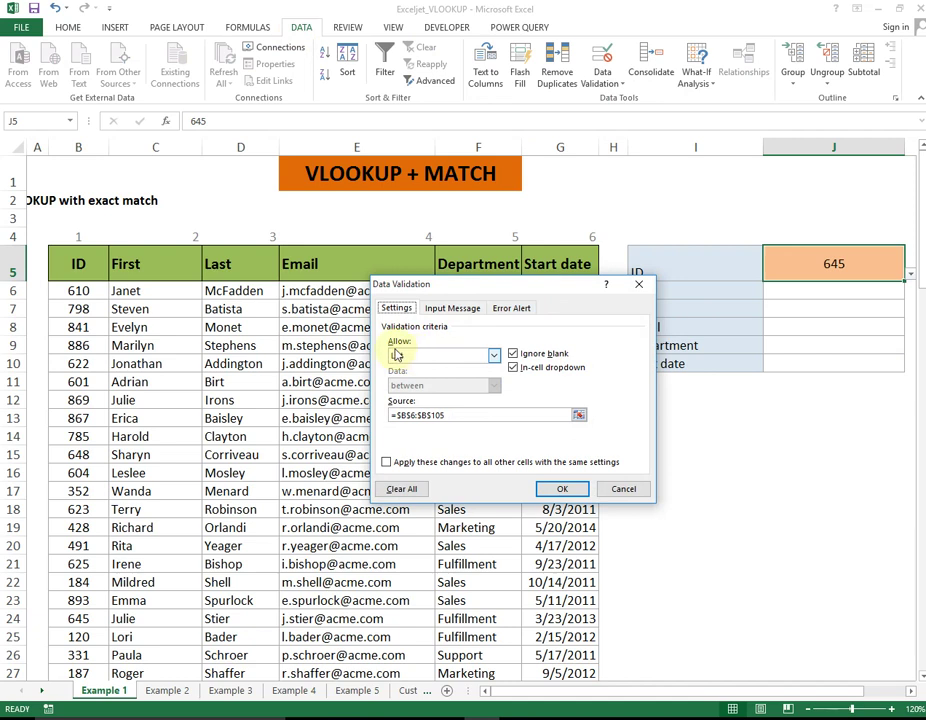
pyautogui.click(494, 356)
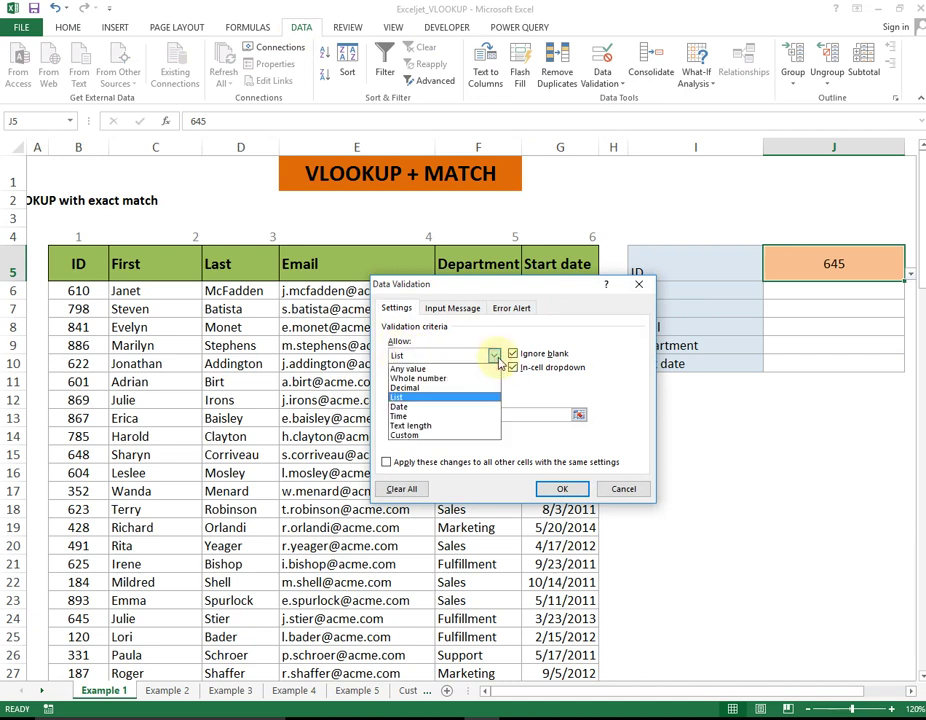
pyautogui.click(425, 393)
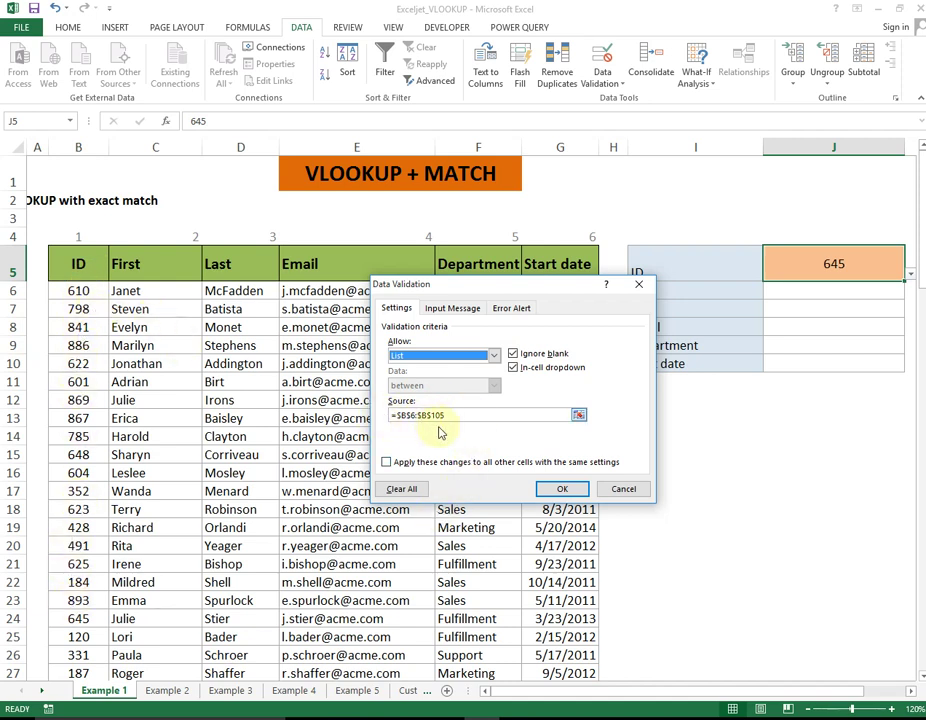
pyautogui.click(561, 489)
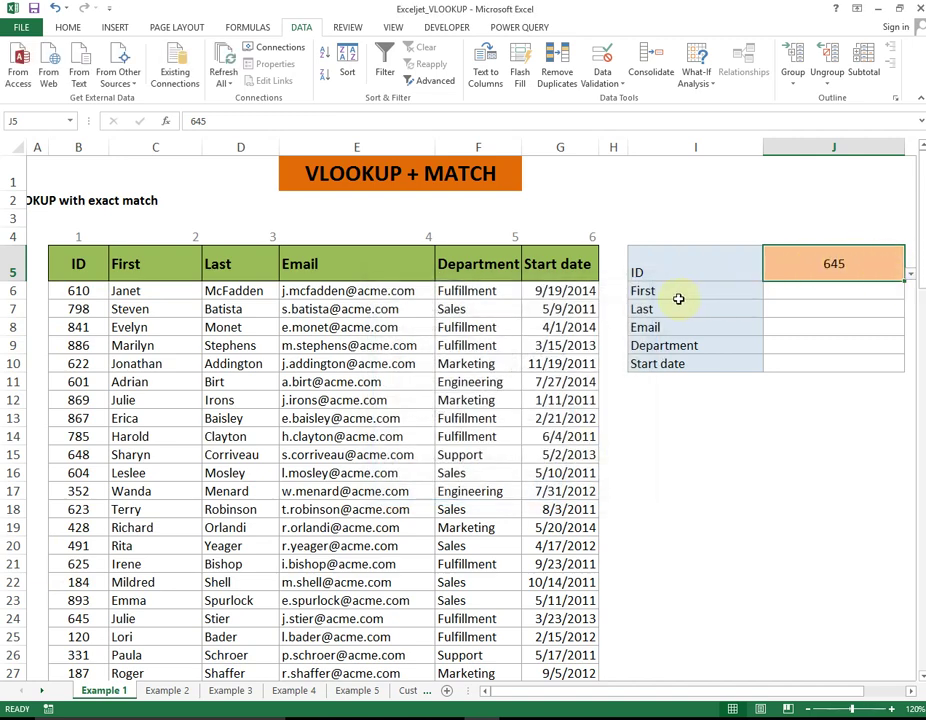
# Step: Start a VLOOKUP in J6 with $J$5 as lookup value and $B$5:$G$105 as the table
pyautogui.click(806, 296)
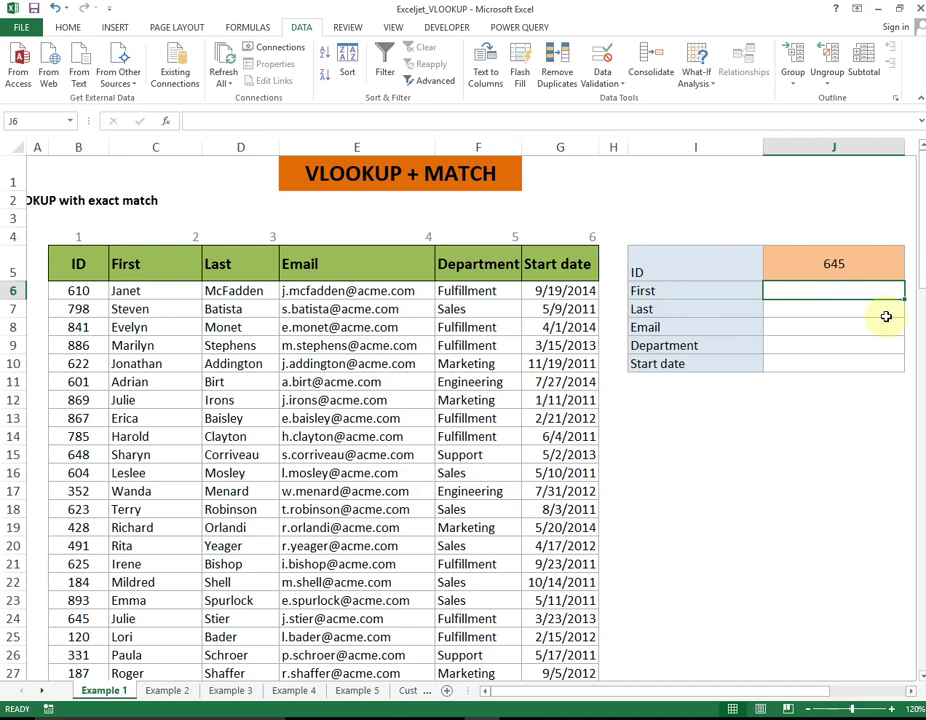
pyautogui.write('=vl')
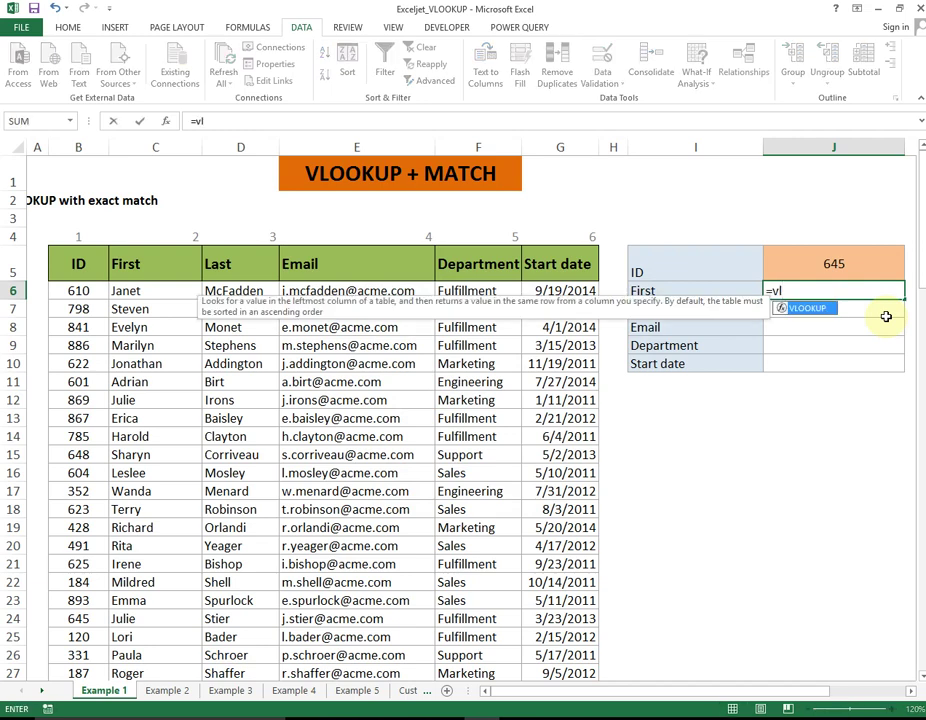
pyautogui.press('Tab')
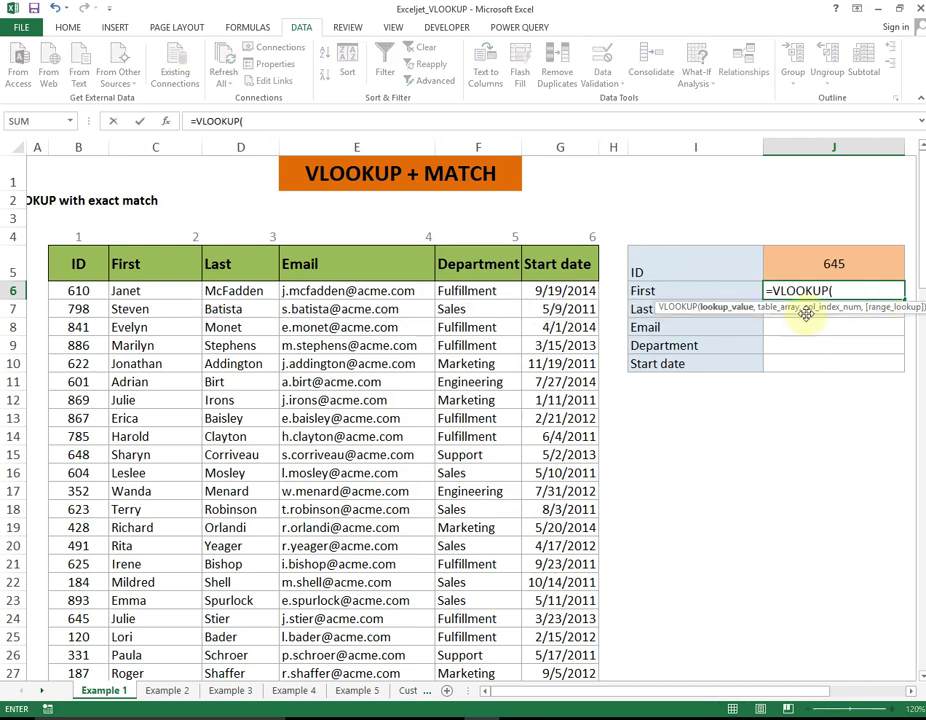
pyautogui.moveTo(805, 310); pyautogui.dragTo(777, 496)
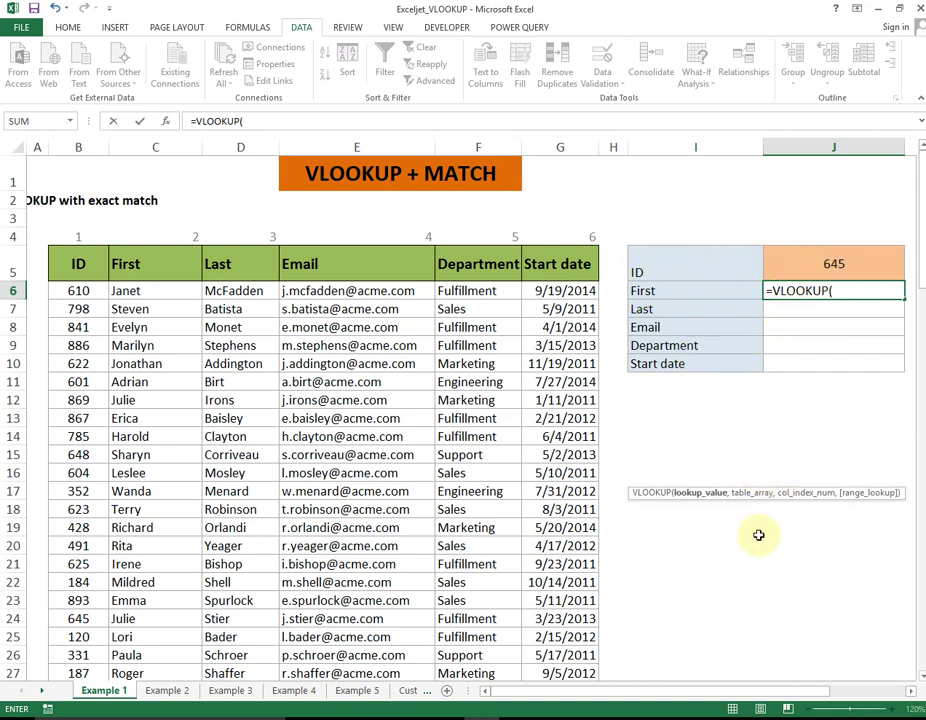
pyautogui.click(799, 261)
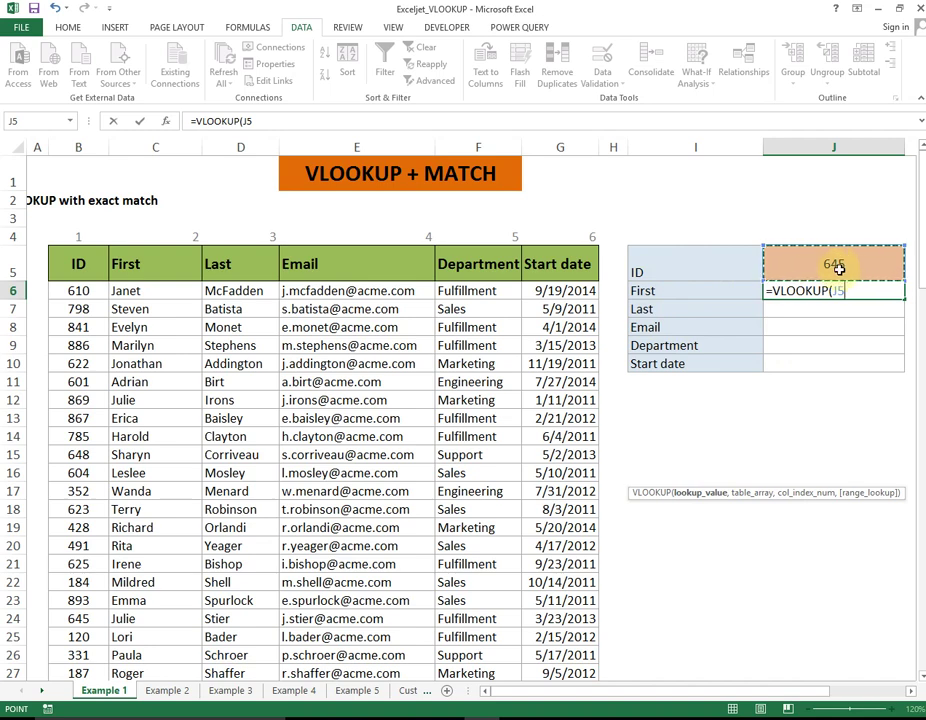
pyautogui.press('F4')
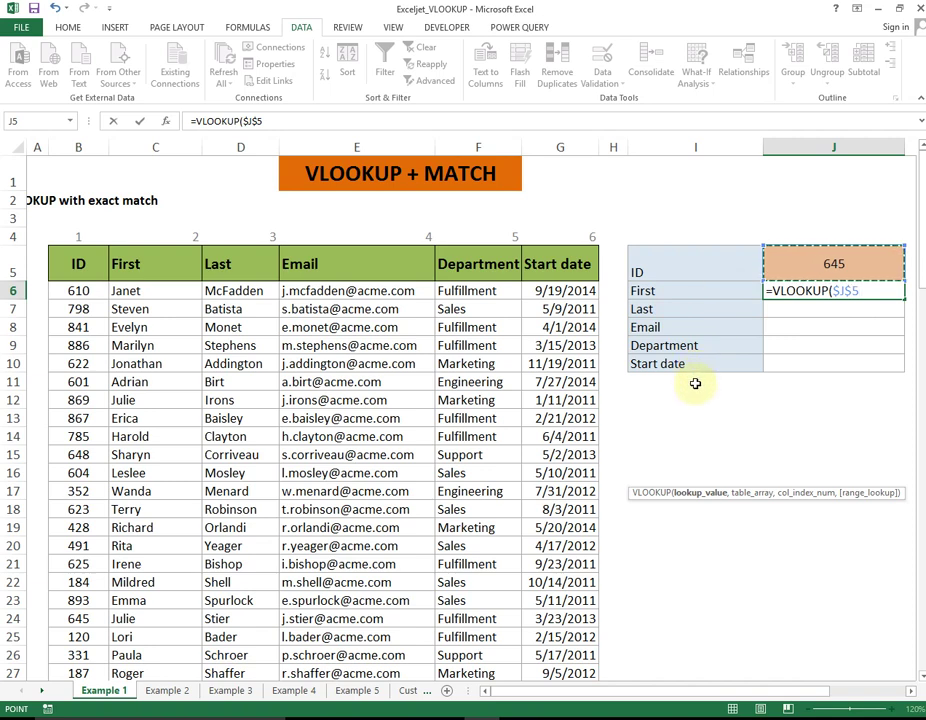
pyautogui.write(',')
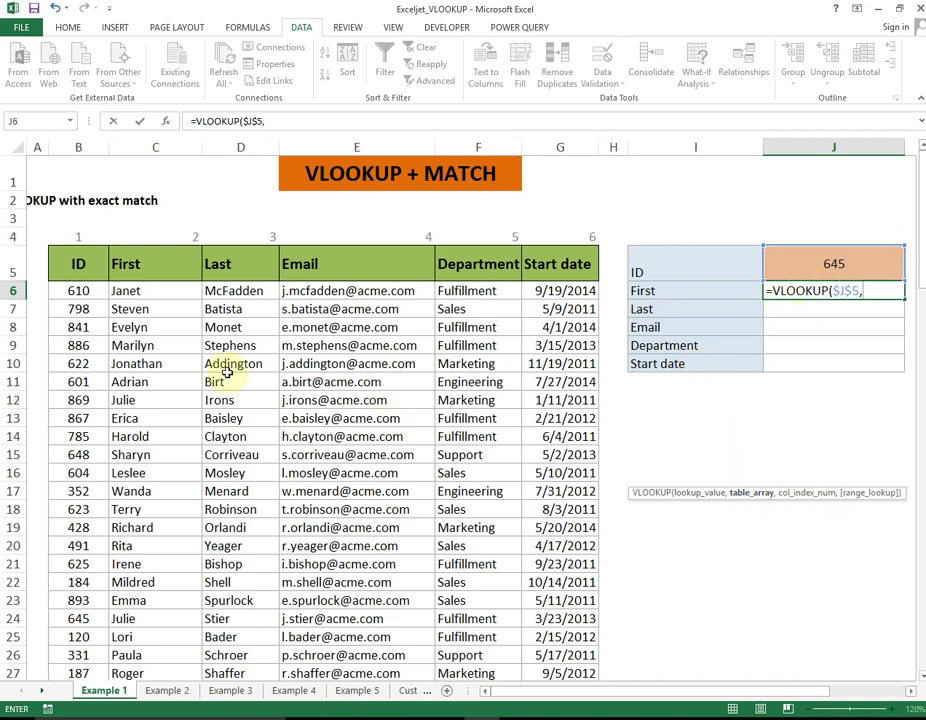
pyautogui.click(96, 273)
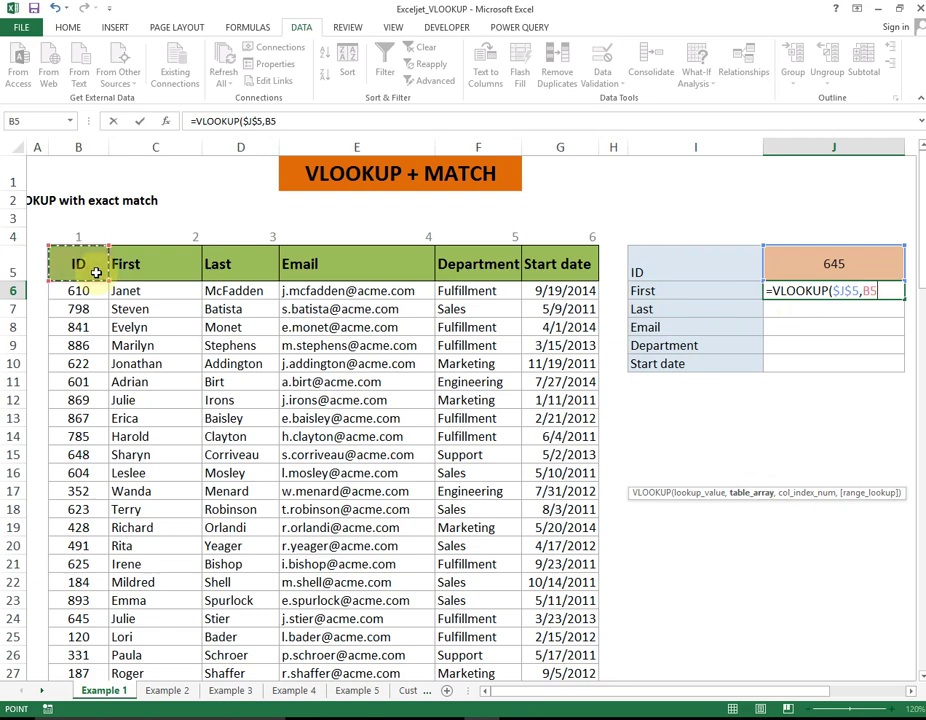
pyautogui.hotkey('ctrl', 'shift', 'Down')
pyautogui.hotkey('ctrl', 'shift', 'Right')
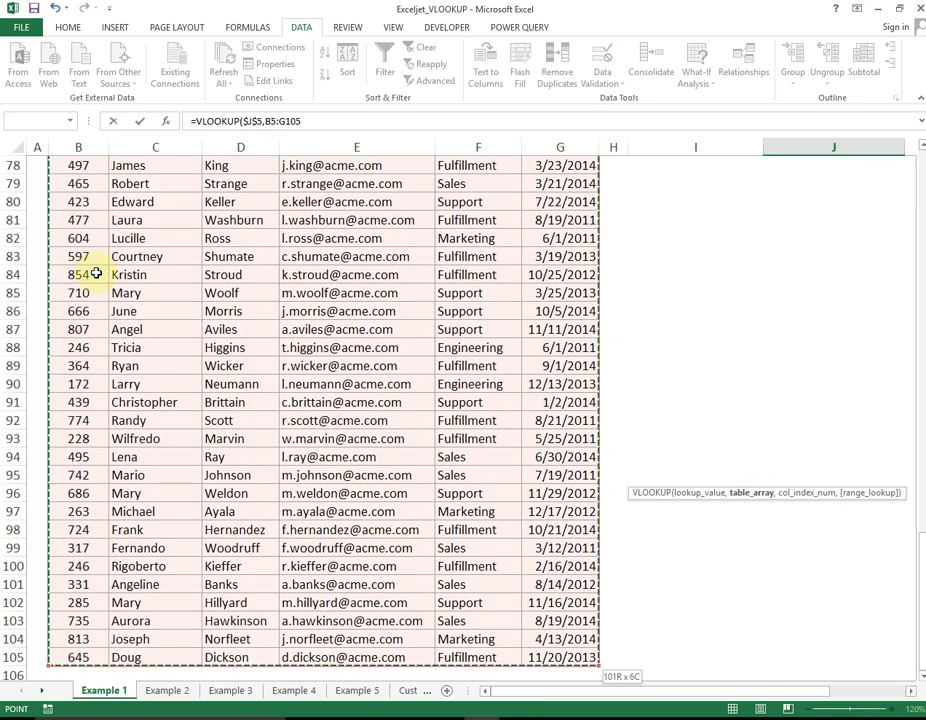
pyautogui.press('F4')
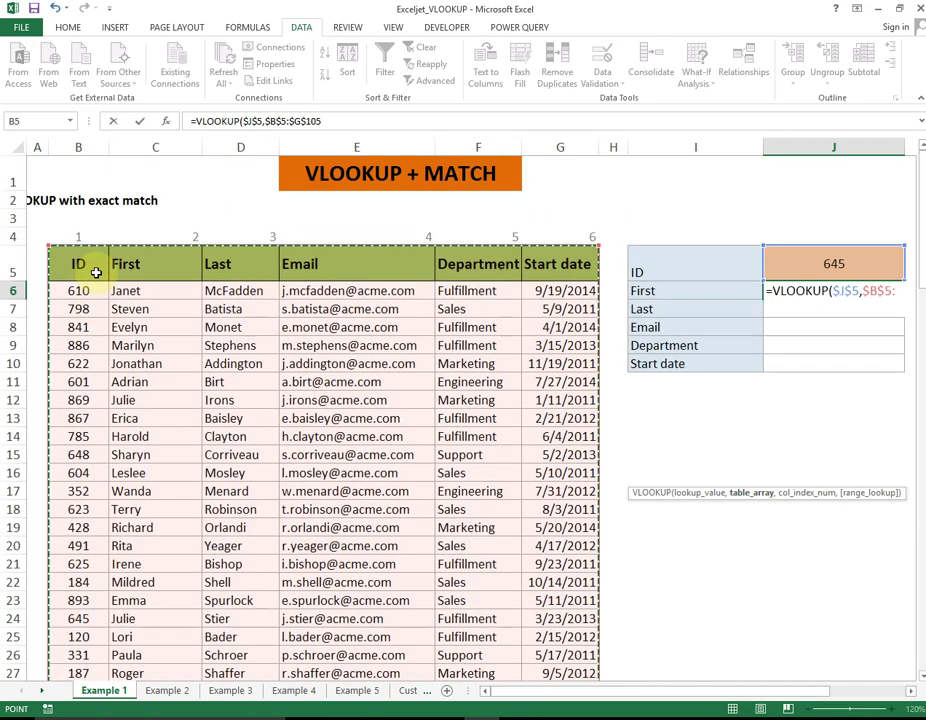
pyautogui.write(',')
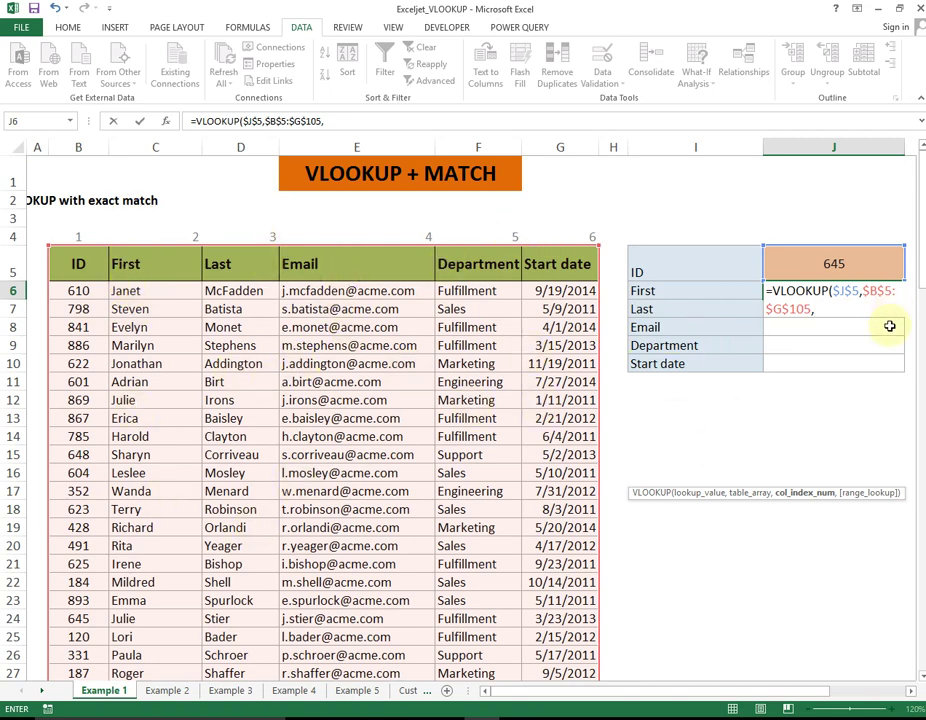
# Step: Add MATCH(I6,$B$5:$G$5,0) as the column index and FALSE, committing the formula to return Julie
pyautogui.write('mat')
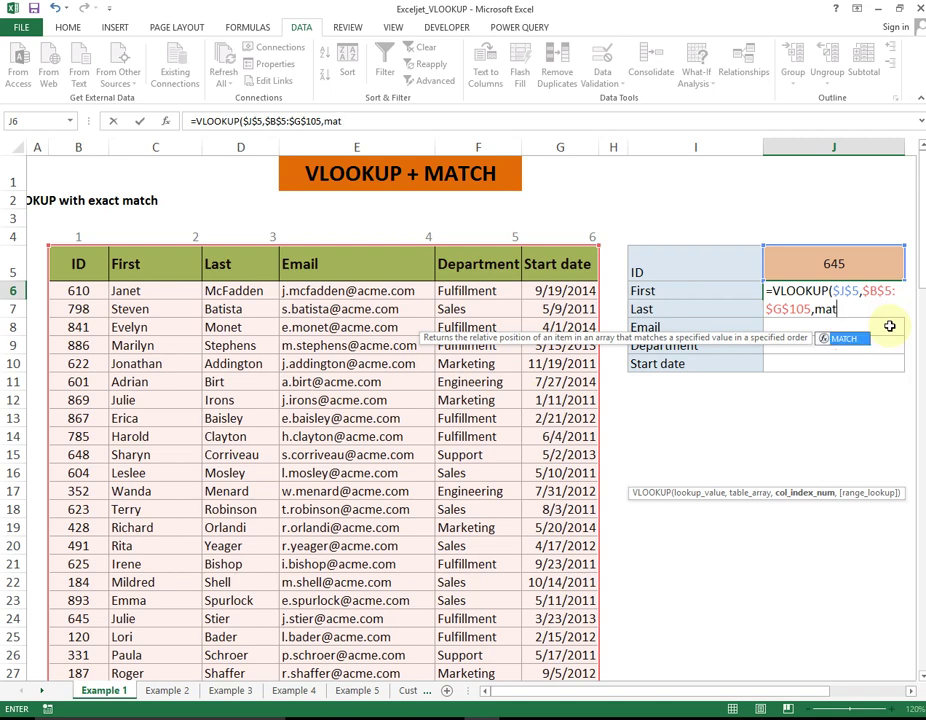
pyautogui.press('Tab')
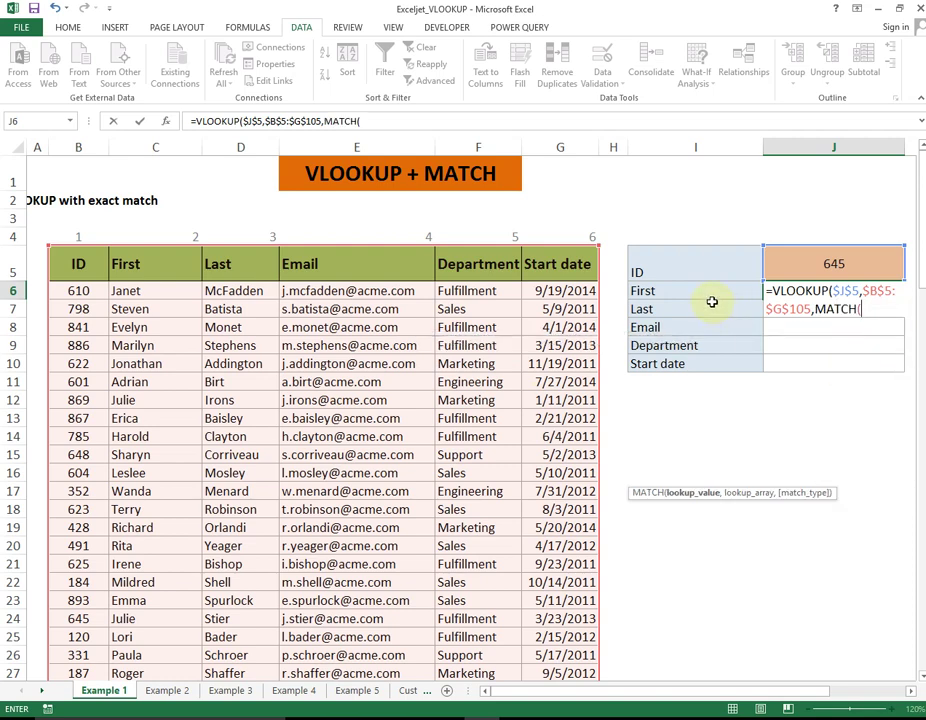
pyautogui.click(703, 291)
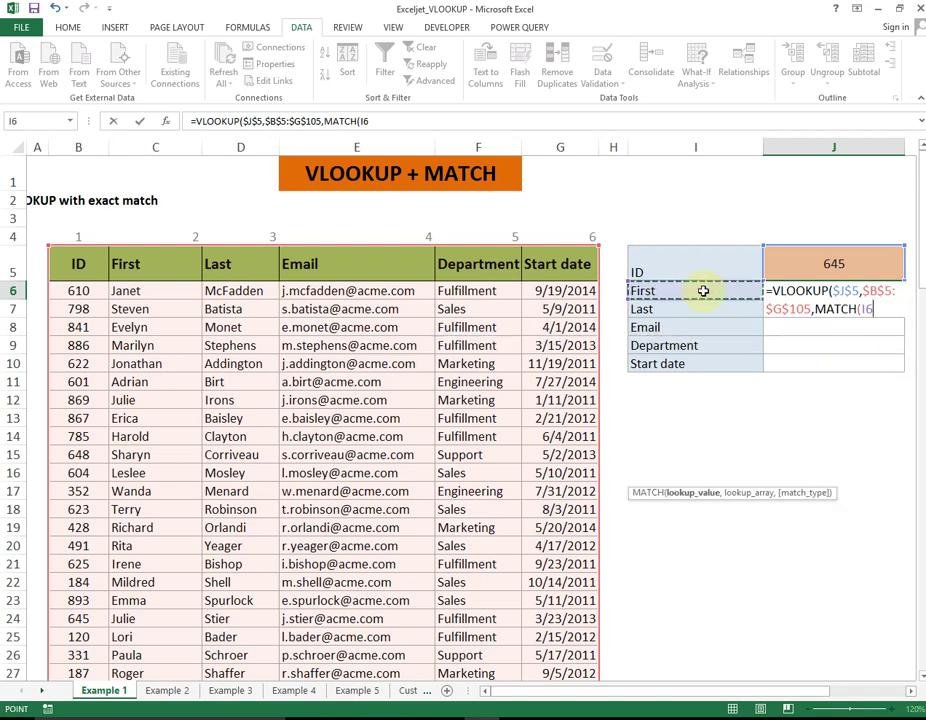
pyautogui.write(',')
pyautogui.moveTo(78, 264); pyautogui.dragTo(539, 270)
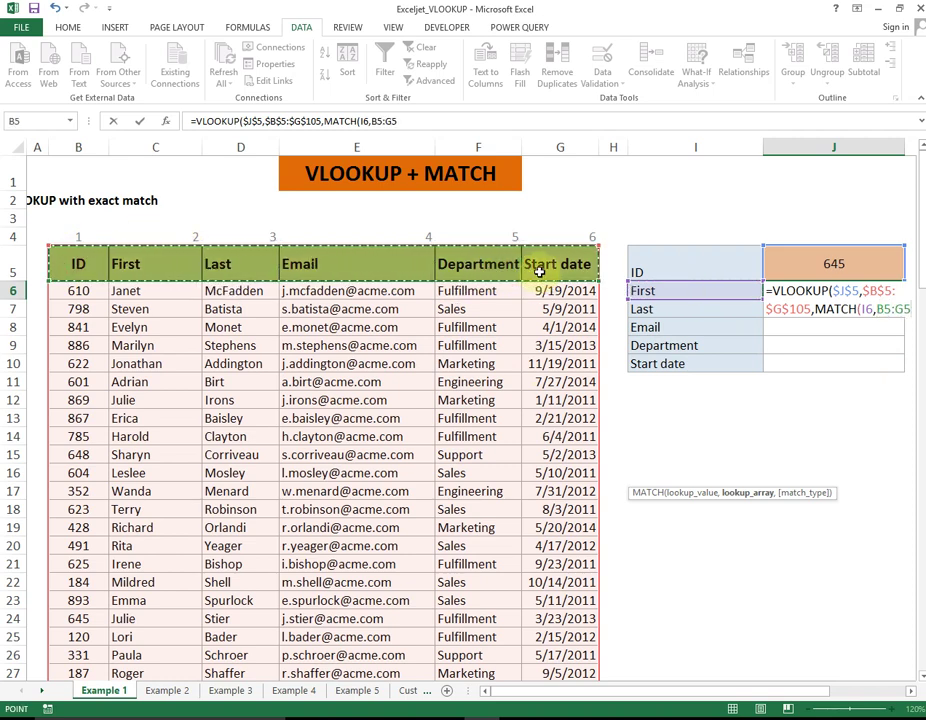
pyautogui.press('F4')
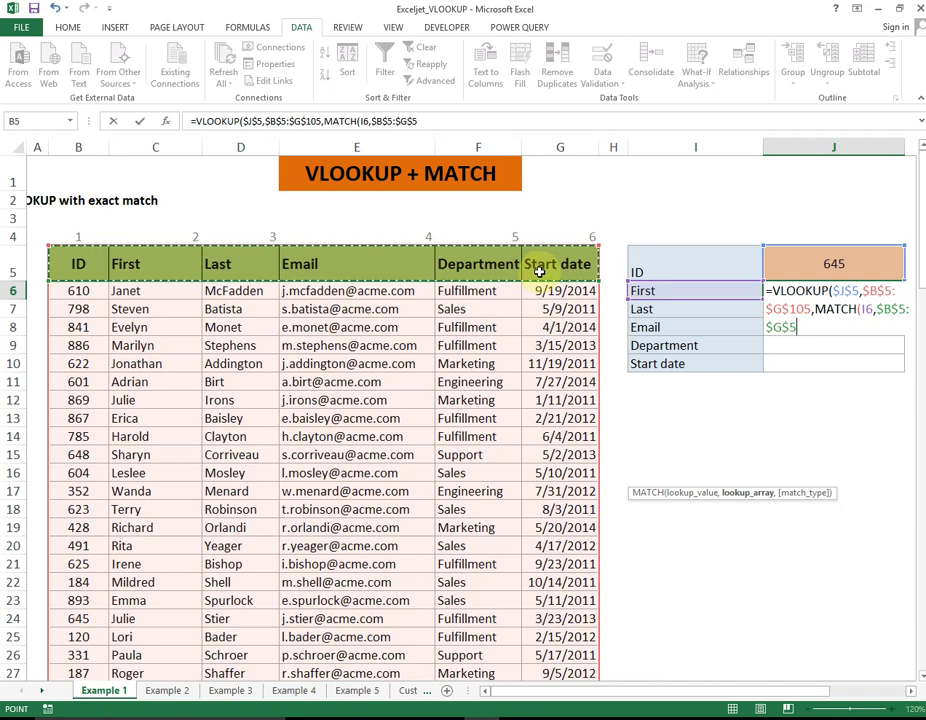
pyautogui.write(',')
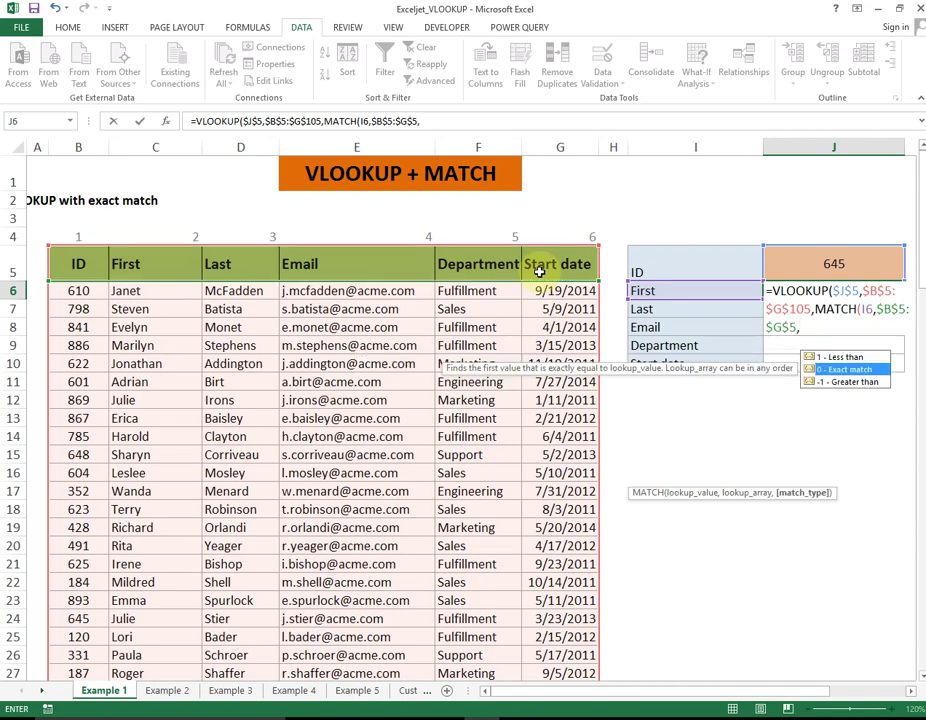
pyautogui.write('0)')
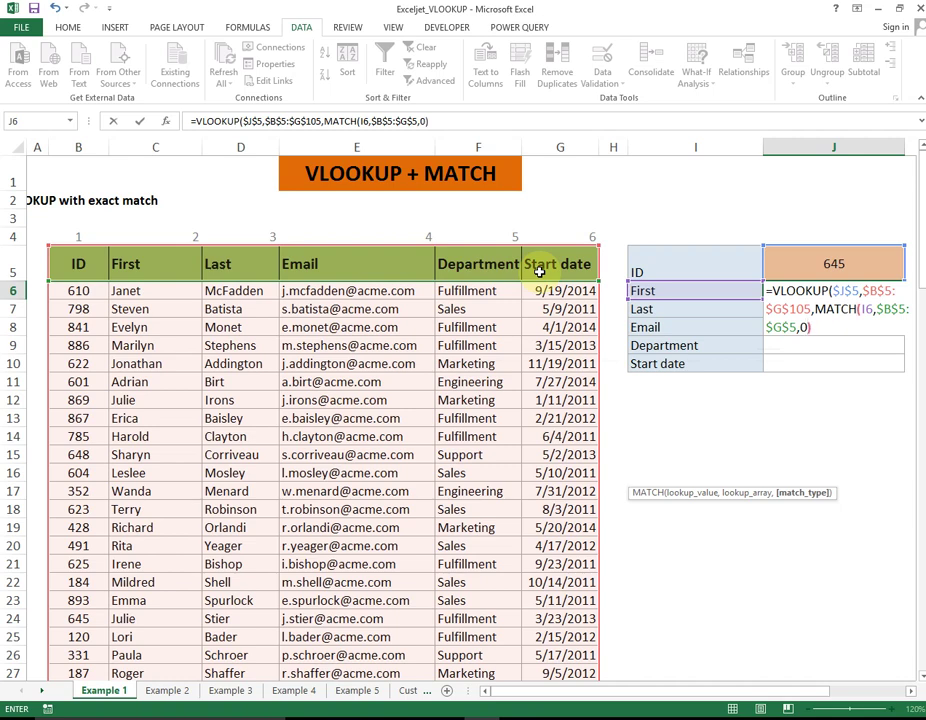
pyautogui.write(',')
pyautogui.press('Down')
pyautogui.press('Tab')
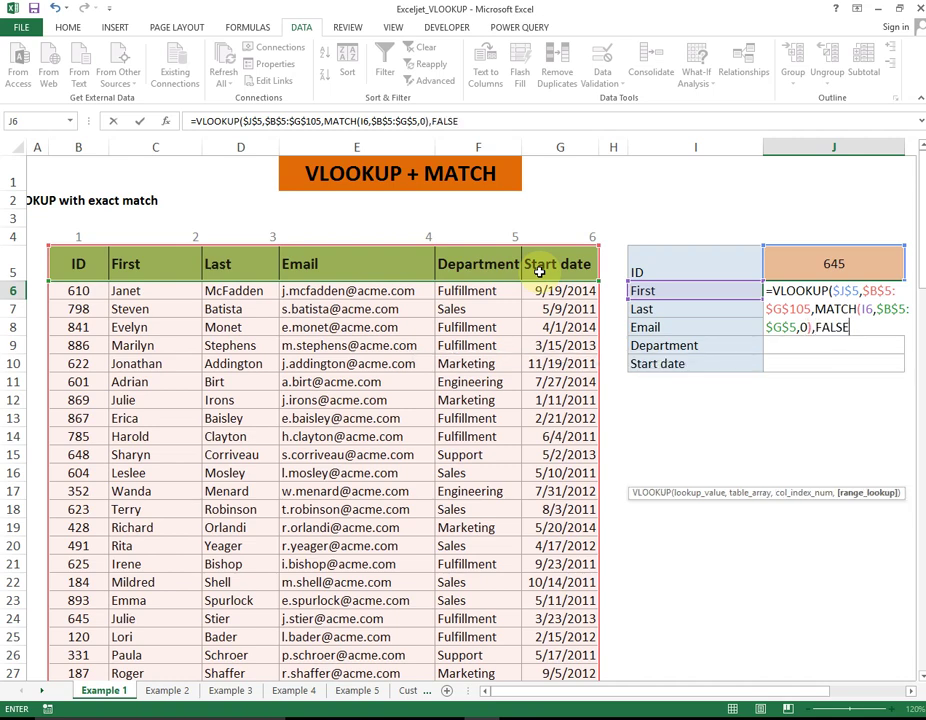
pyautogui.press('Return')
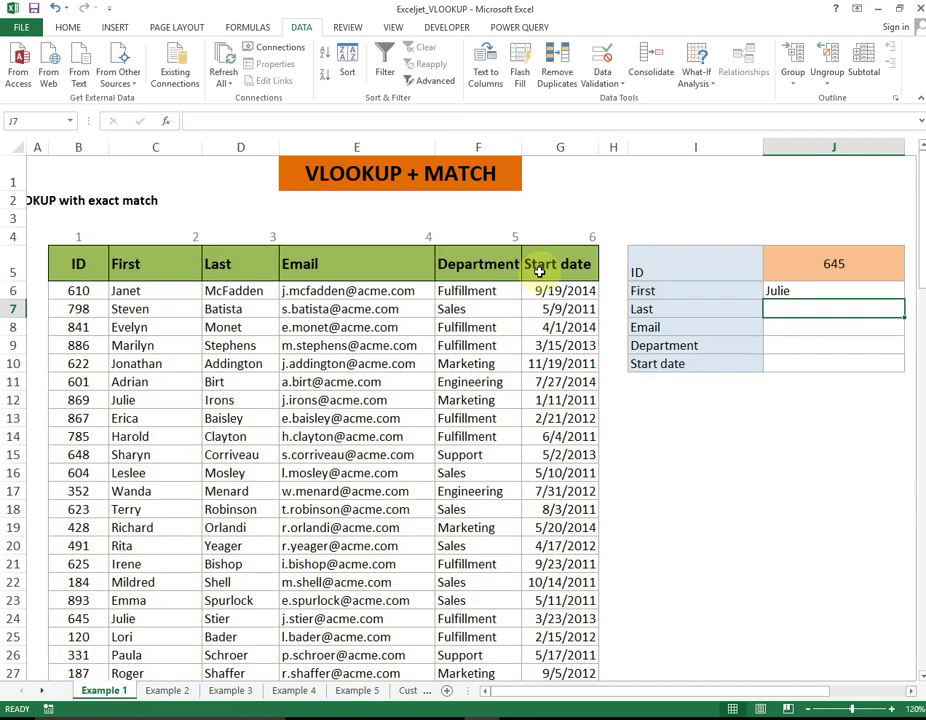
pyautogui.press('Up')
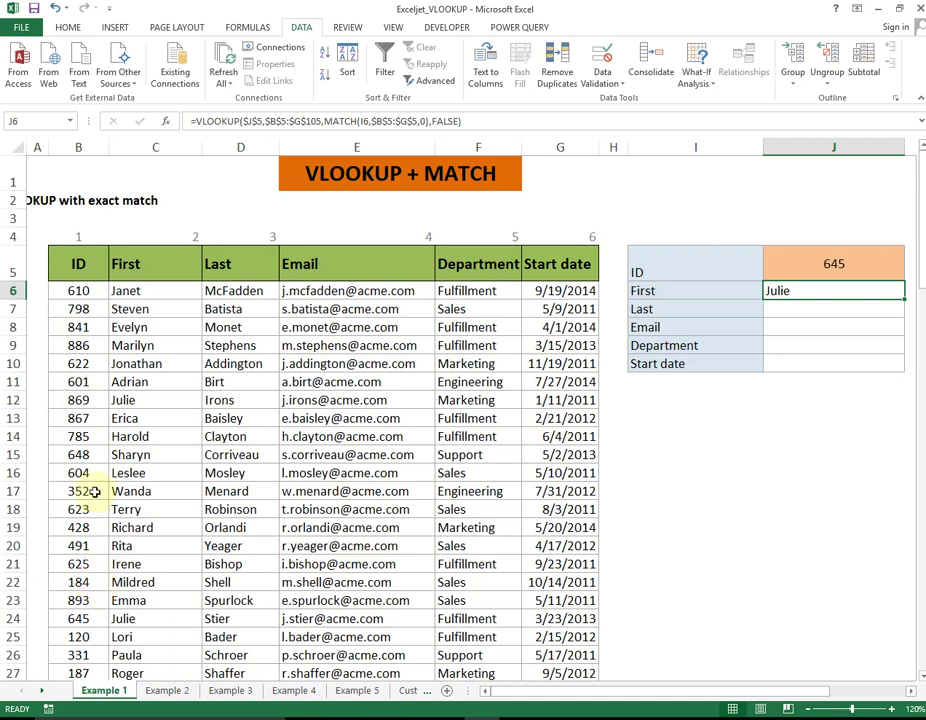
# Step: Check ID 645's table row, the J6 formula and the still-empty Last result
pyautogui.click(12, 618)
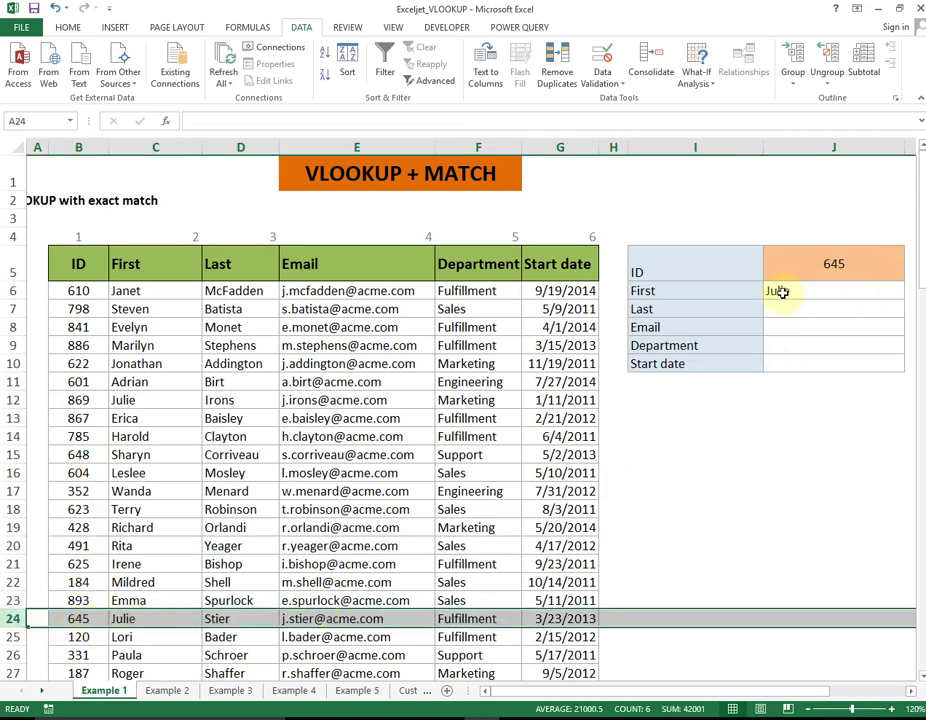
pyautogui.click(840, 294)
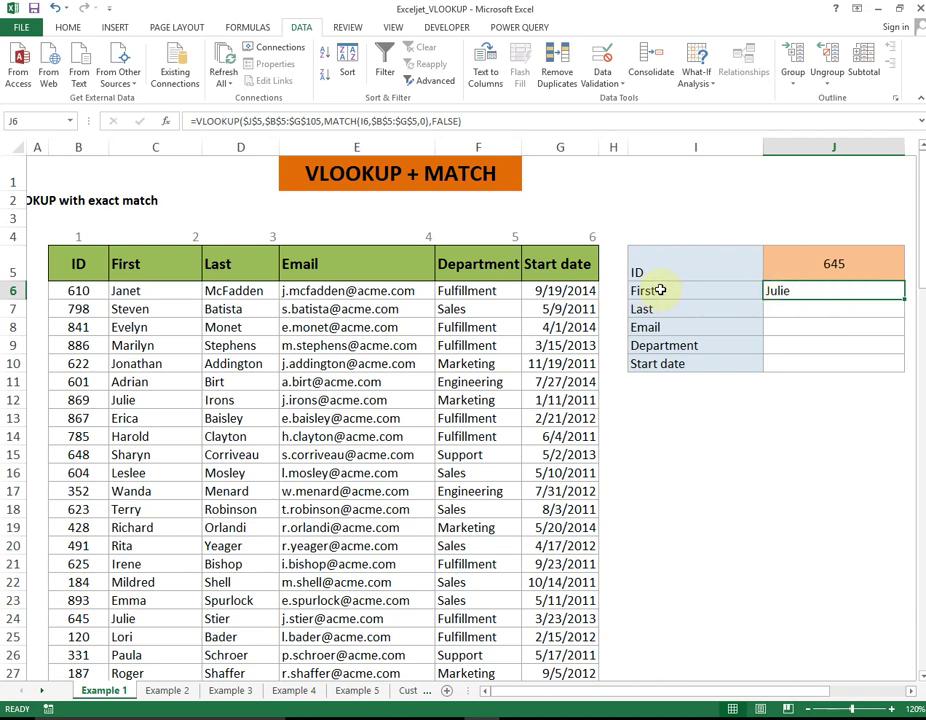
pyautogui.click(779, 308)
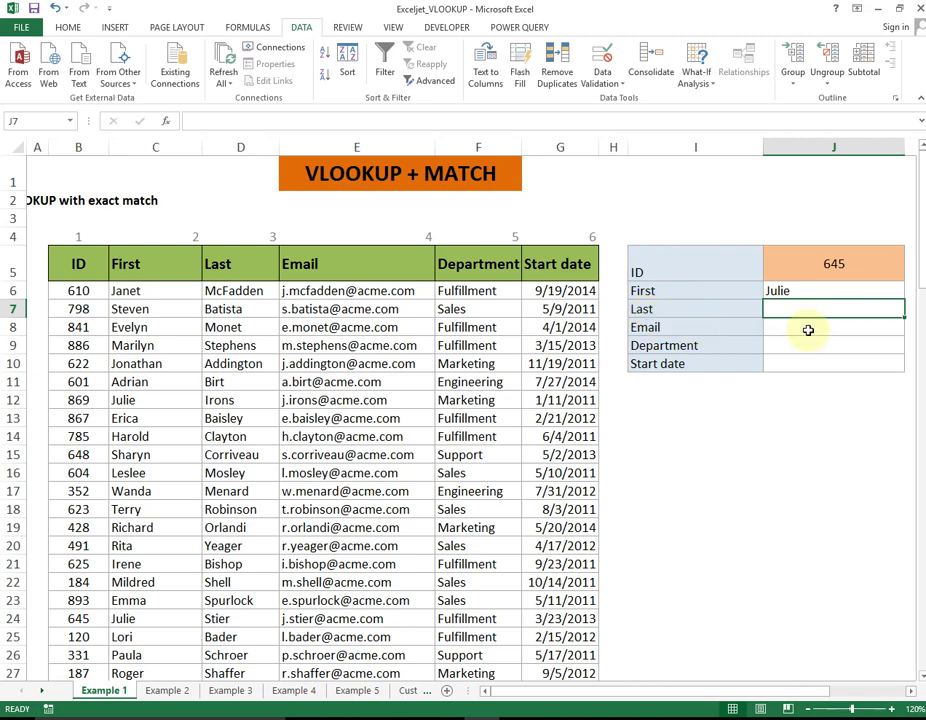
pyautogui.click(798, 327)
pyautogui.click(800, 293)
# Step: Change I6 to the mixed reference $I6 and fill J6 down to J10, returning Stier through 41356
pyautogui.doubleClick(800, 293)
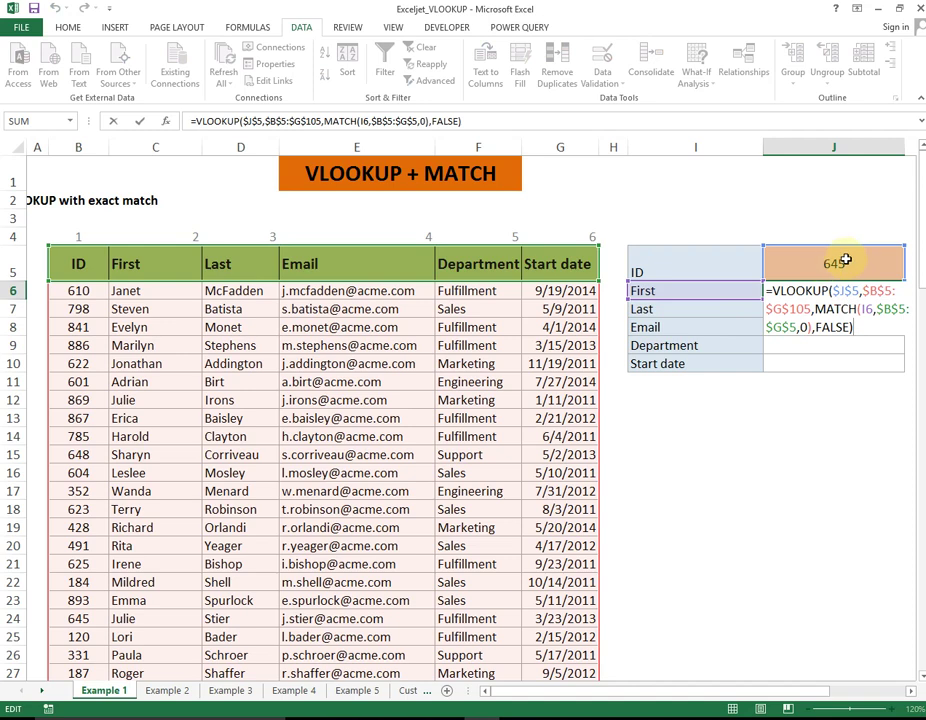
pyautogui.click(866, 310)
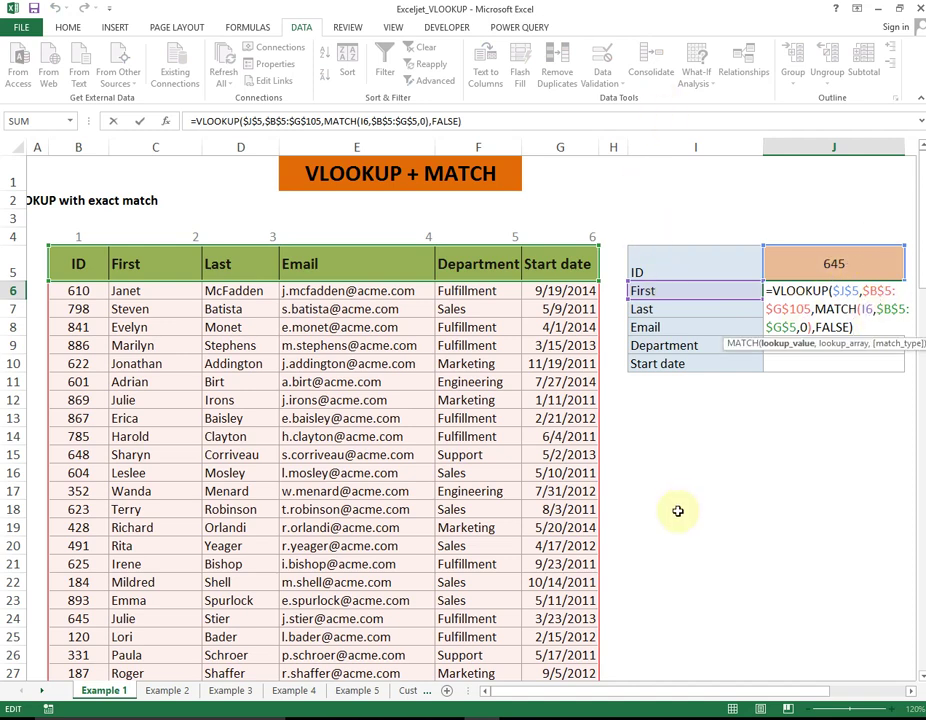
pyautogui.press('F4')
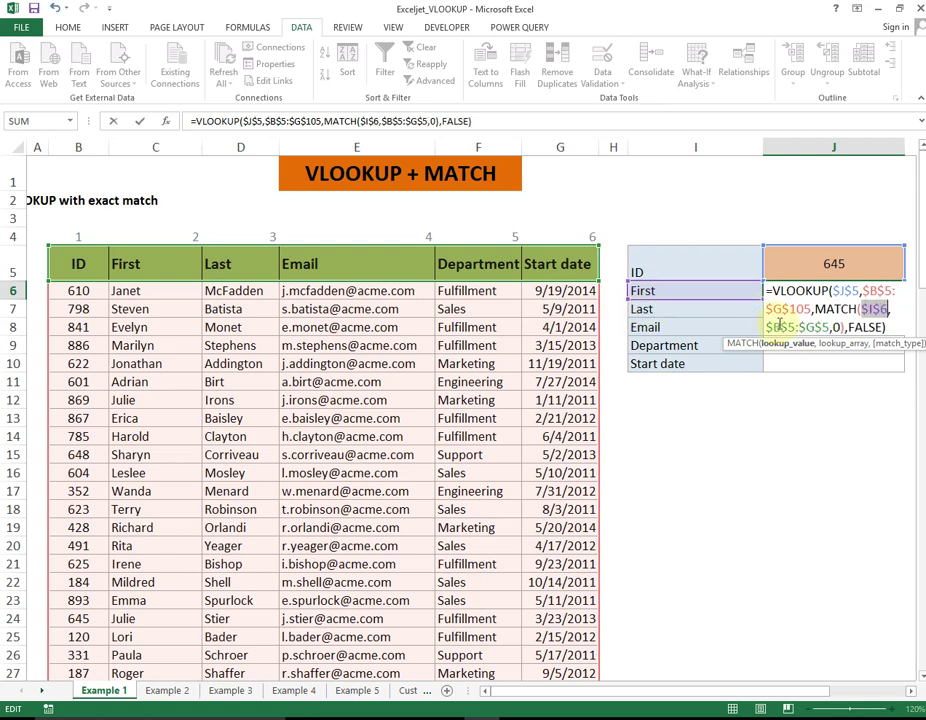
pyautogui.press('F4')
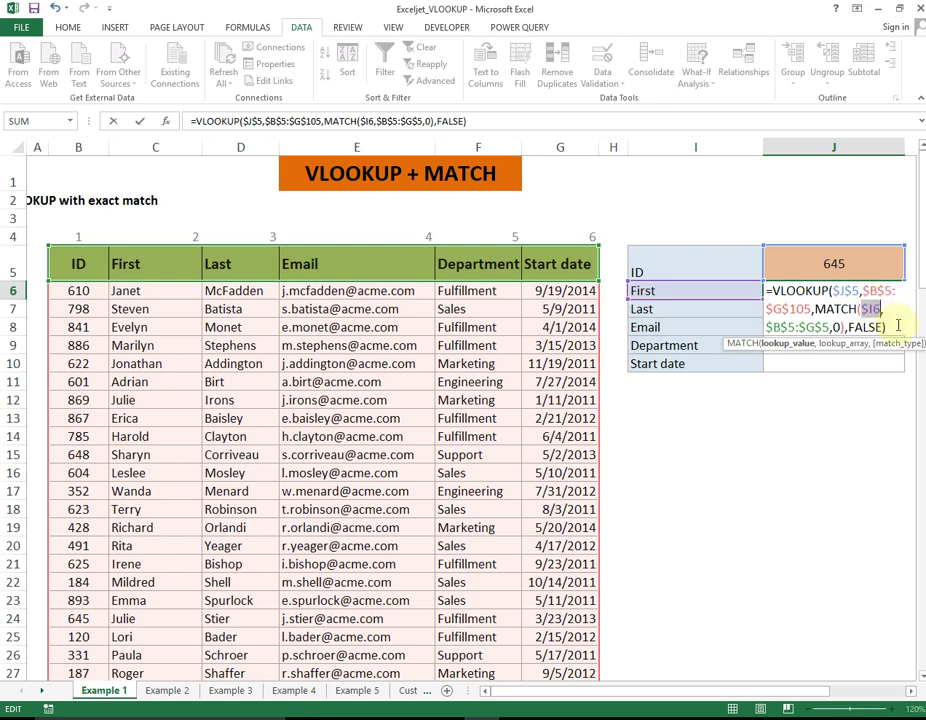
pyautogui.press('Return')
pyautogui.click(780, 291)
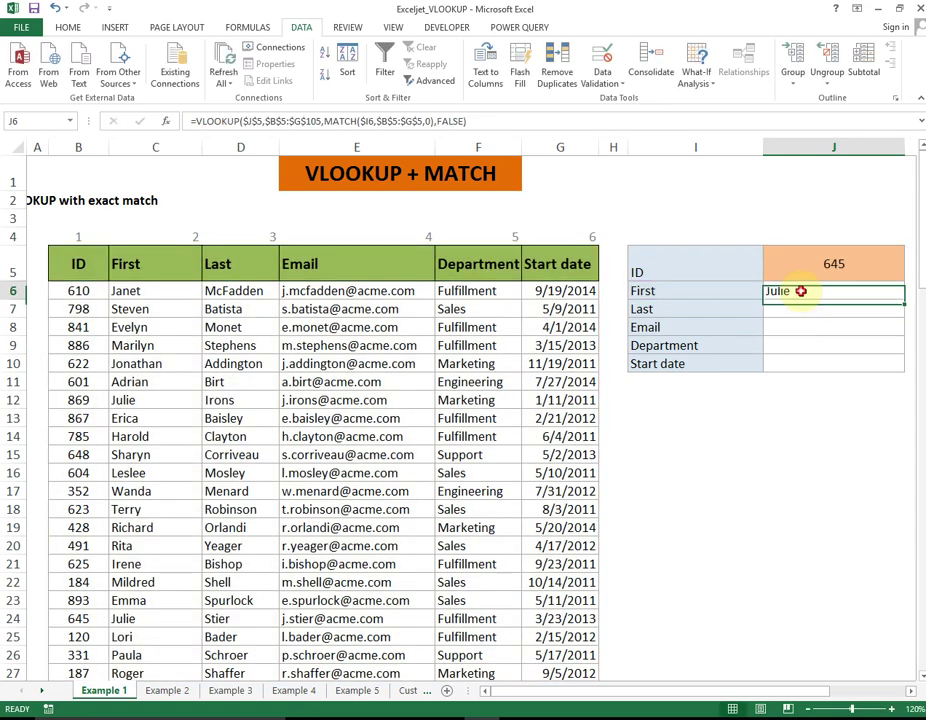
pyautogui.moveTo(888, 298); pyautogui.dragTo(845, 362)
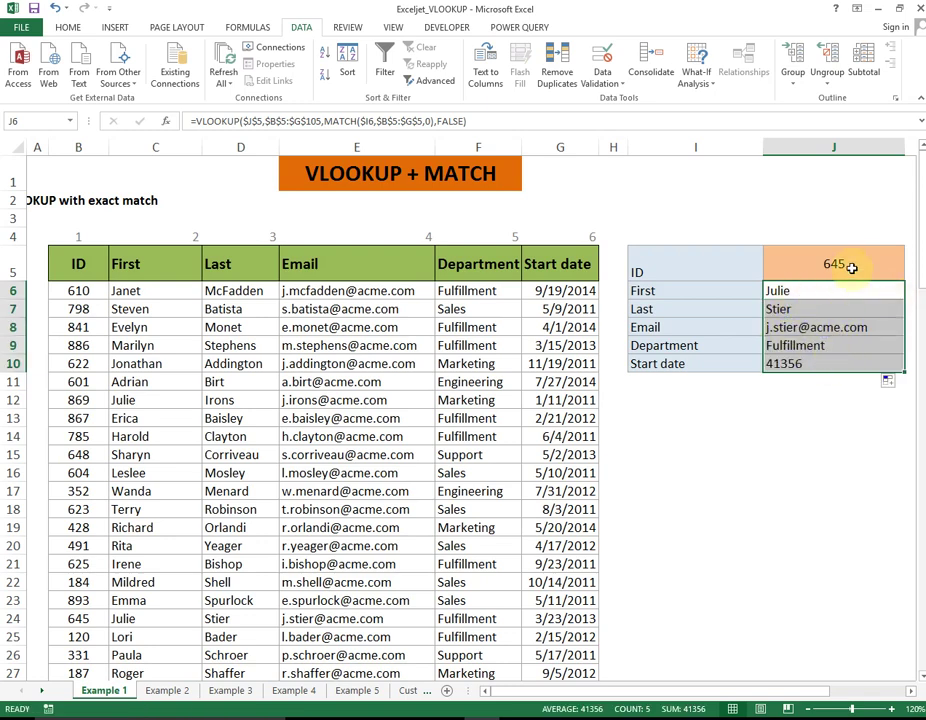
# Step: Test the formulas by choosing ID 120, then ID 610, from J5's dropdown list
pyautogui.click(894, 270)
pyautogui.click(910, 274)
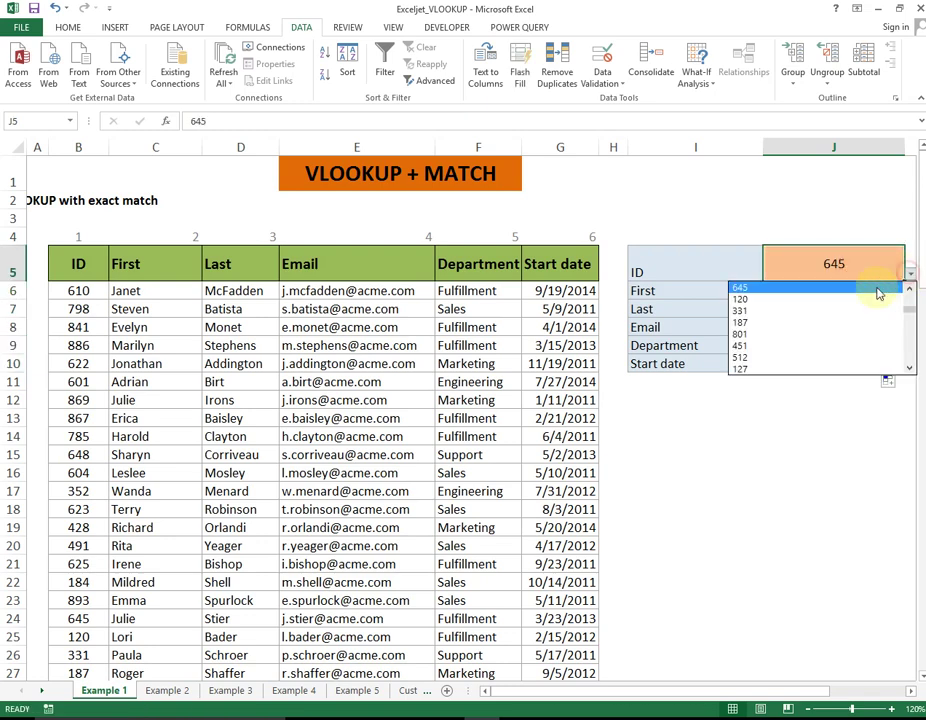
pyautogui.click(762, 299)
pyautogui.click(910, 273)
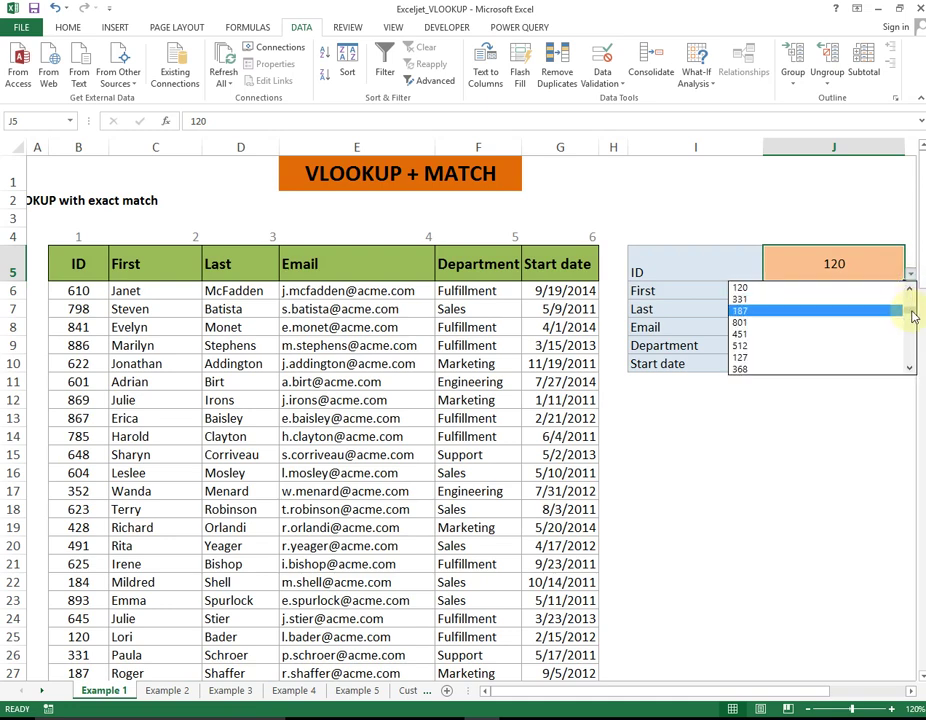
pyautogui.moveTo(905, 310); pyautogui.dragTo(905, 291)
pyautogui.click(769, 287)
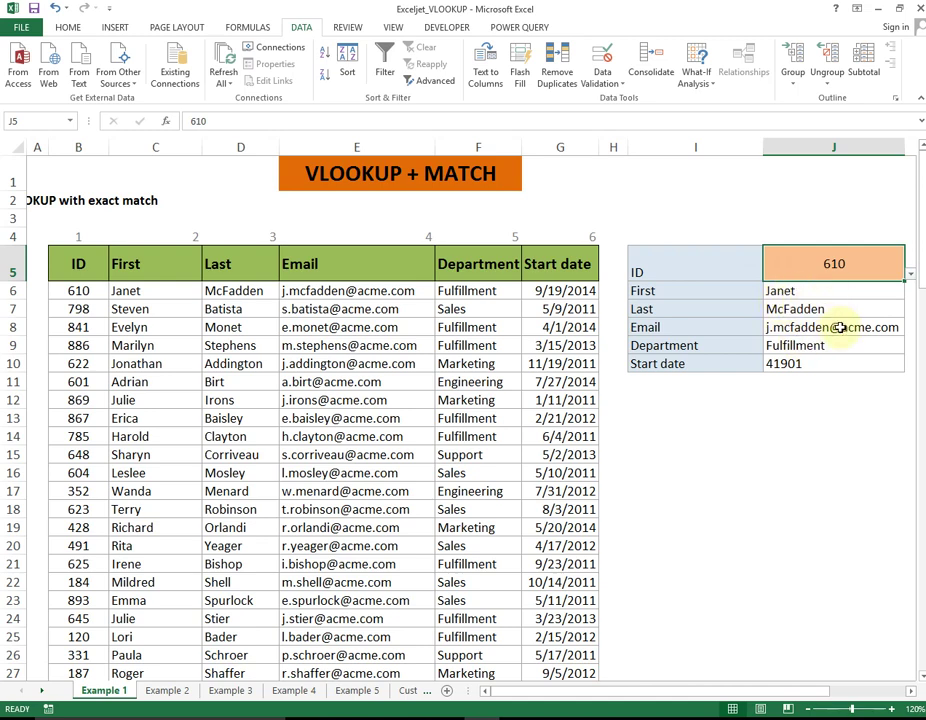
pyautogui.click(808, 368)
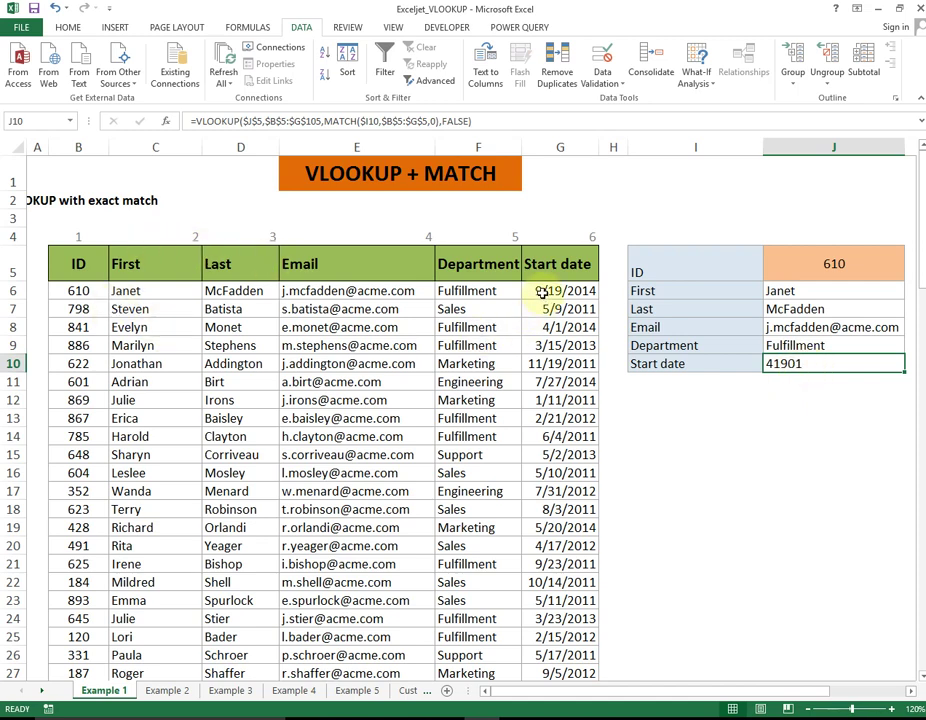
# Step: Format Painter G6's date format onto J10 so it shows 9/19/2014, then go to Example 2
pyautogui.click(541, 291)
pyautogui.click(68, 27)
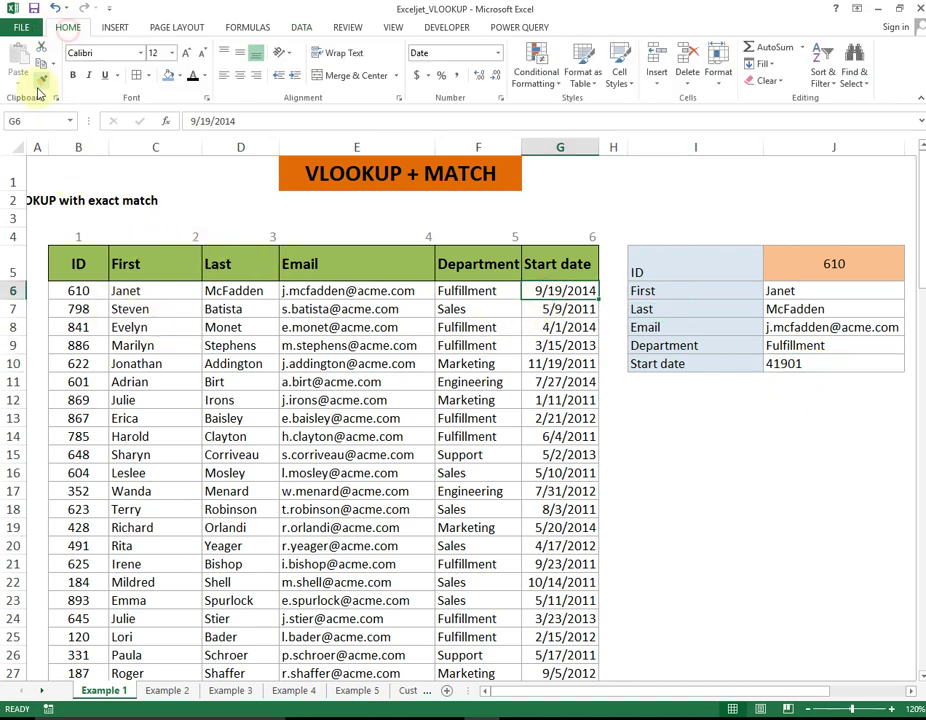
pyautogui.click(41, 80)
pyautogui.click(801, 366)
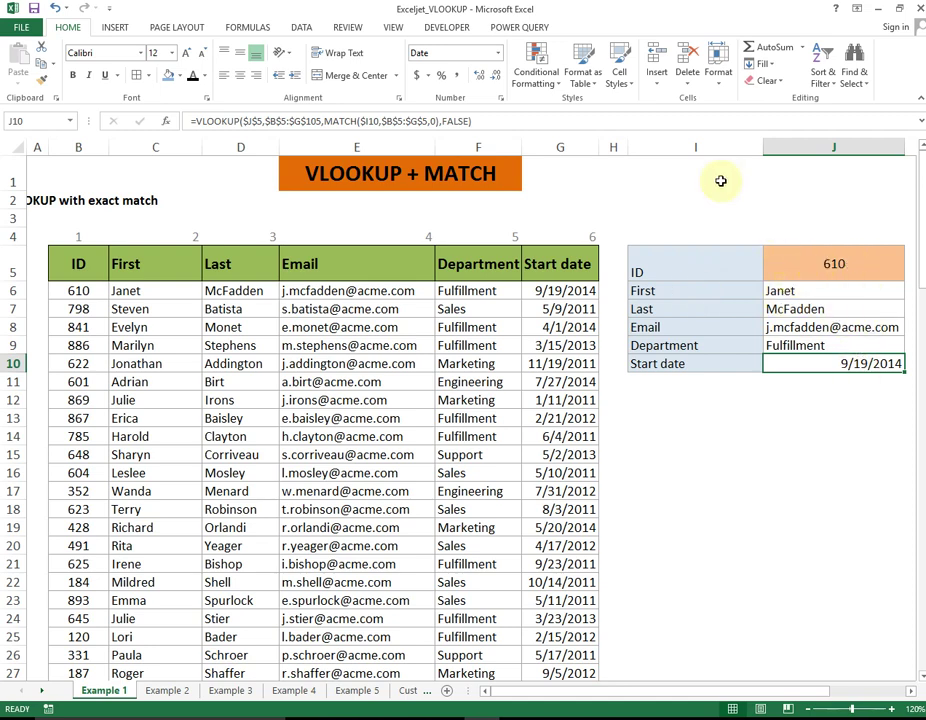
pyautogui.click(166, 690)
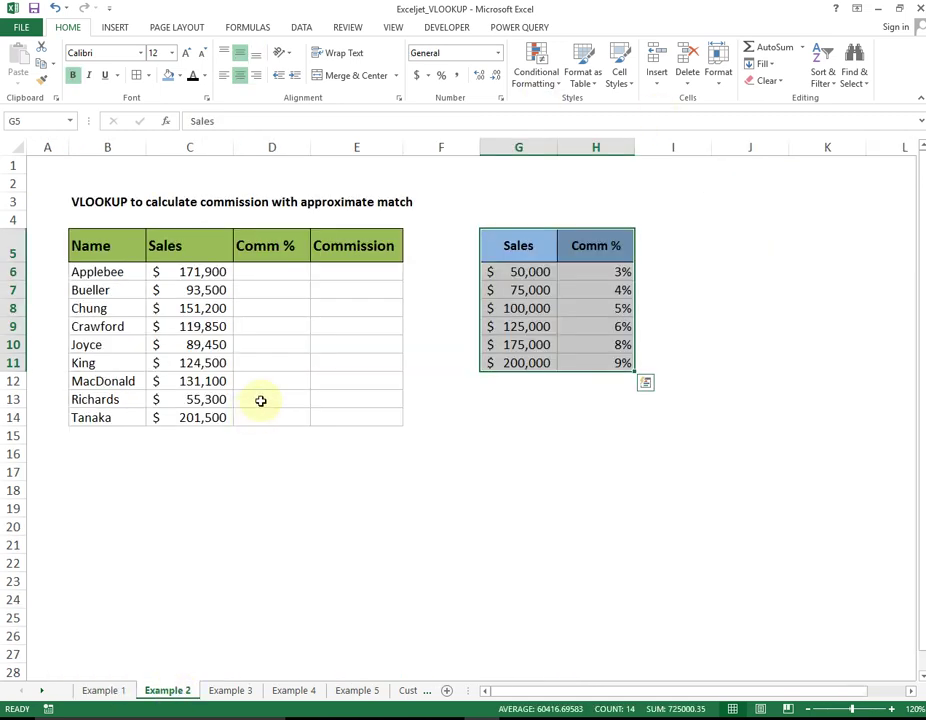
pyautogui.click(299, 568)
pyautogui.moveTo(100, 272); pyautogui.dragTo(395, 417)
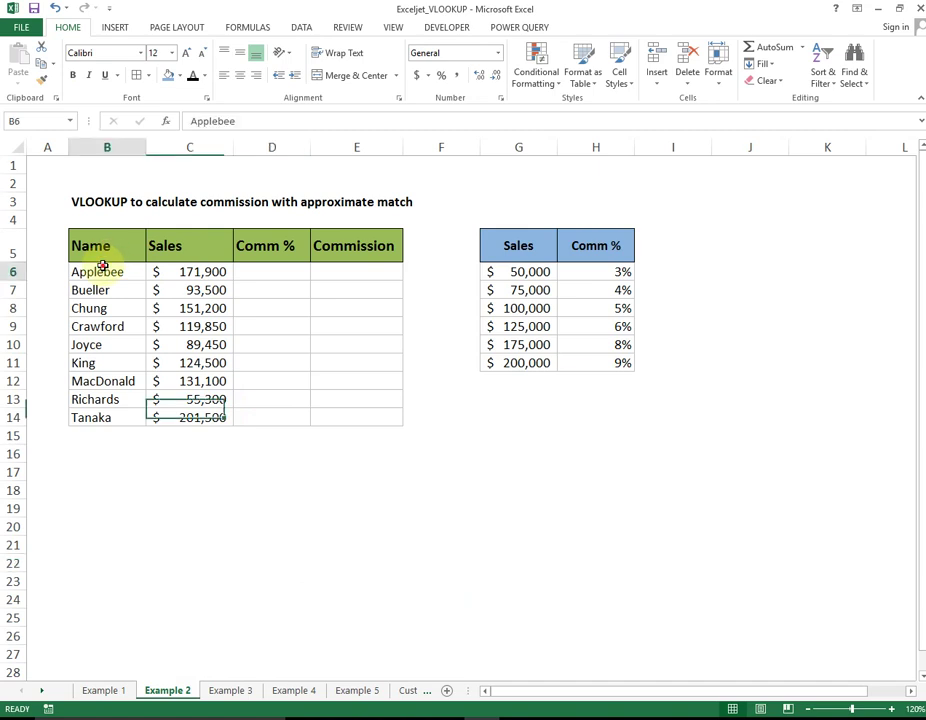
pyautogui.moveTo(128, 250); pyautogui.dragTo(362, 412)
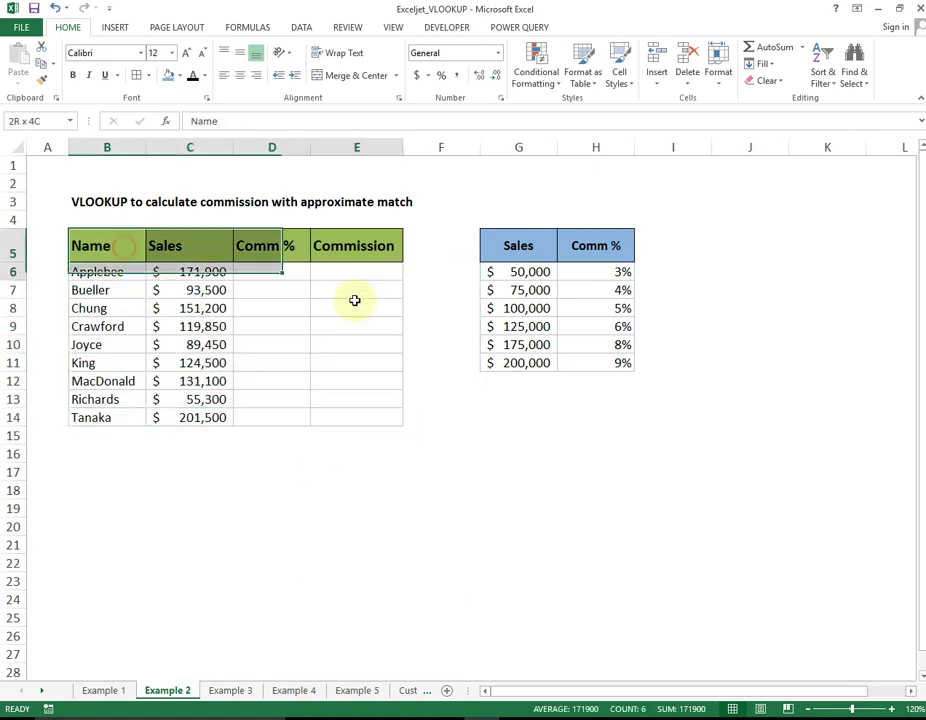
pyautogui.click(205, 148)
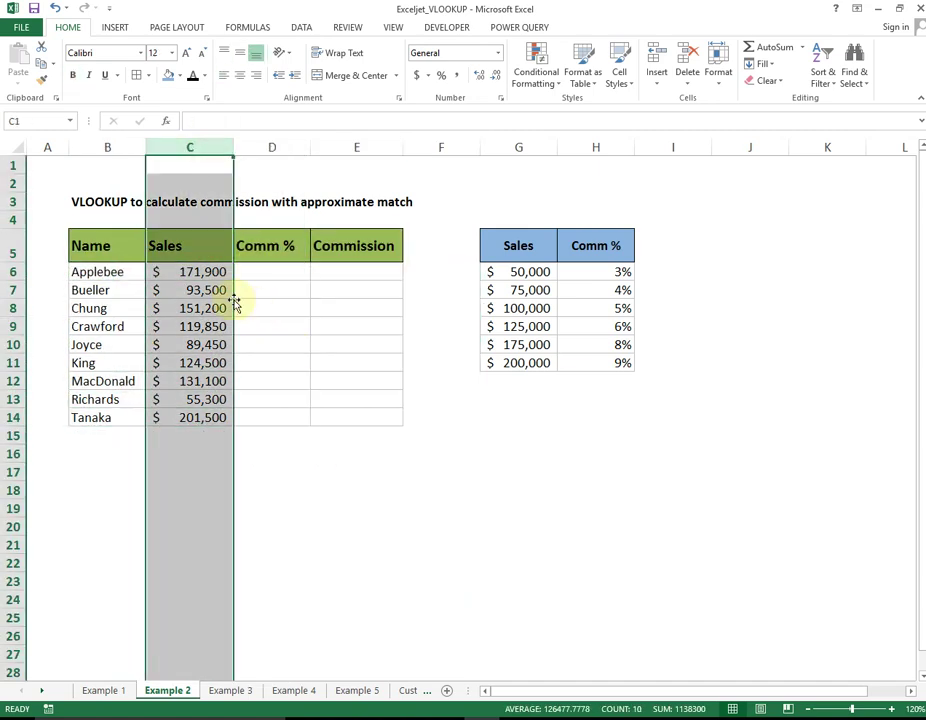
pyautogui.moveTo(207, 268); pyautogui.dragTo(207, 416)
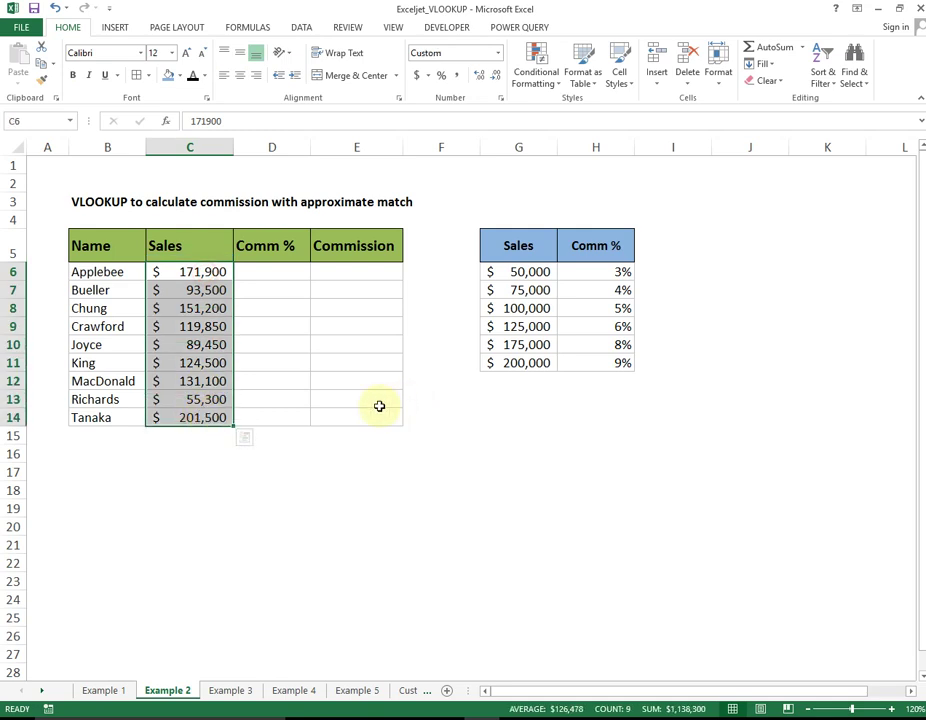
pyautogui.click(190, 271)
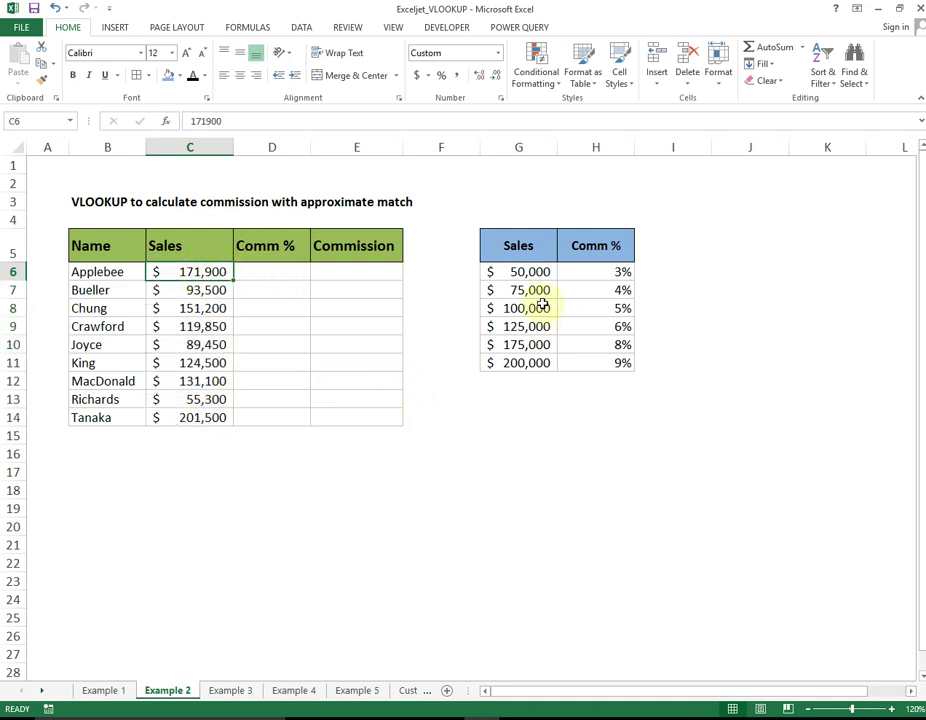
pyautogui.moveTo(513, 248); pyautogui.dragTo(597, 359)
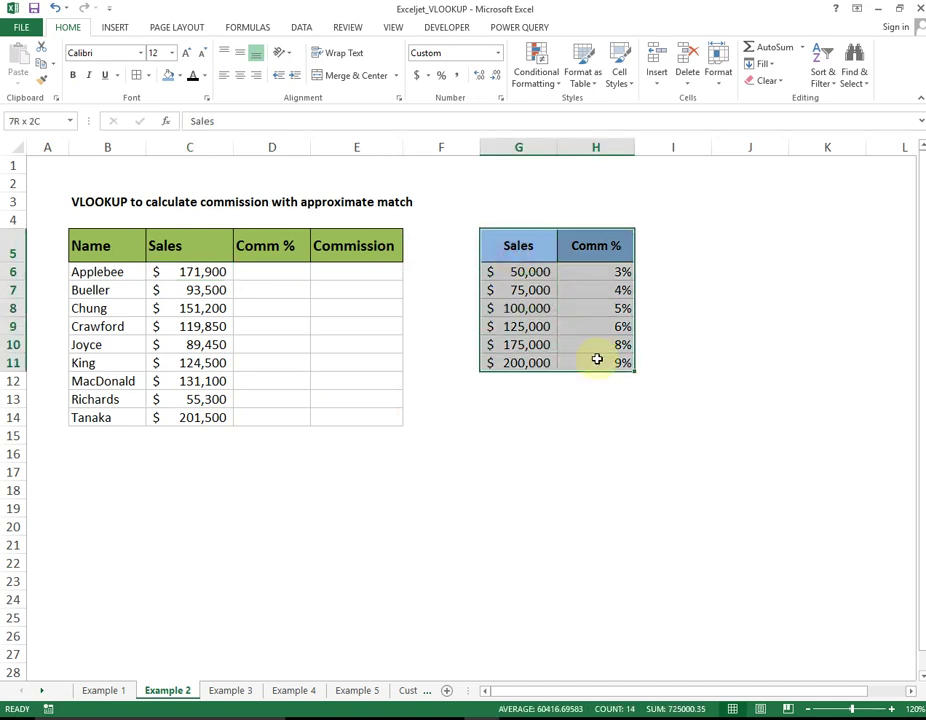
pyautogui.click(262, 281)
# Step: Enter =VLOOKUP(C6,$G$5:$H$11,2,TRUE) in D6, giving a 6% commission for the 171,900 sale
pyautogui.write('=')
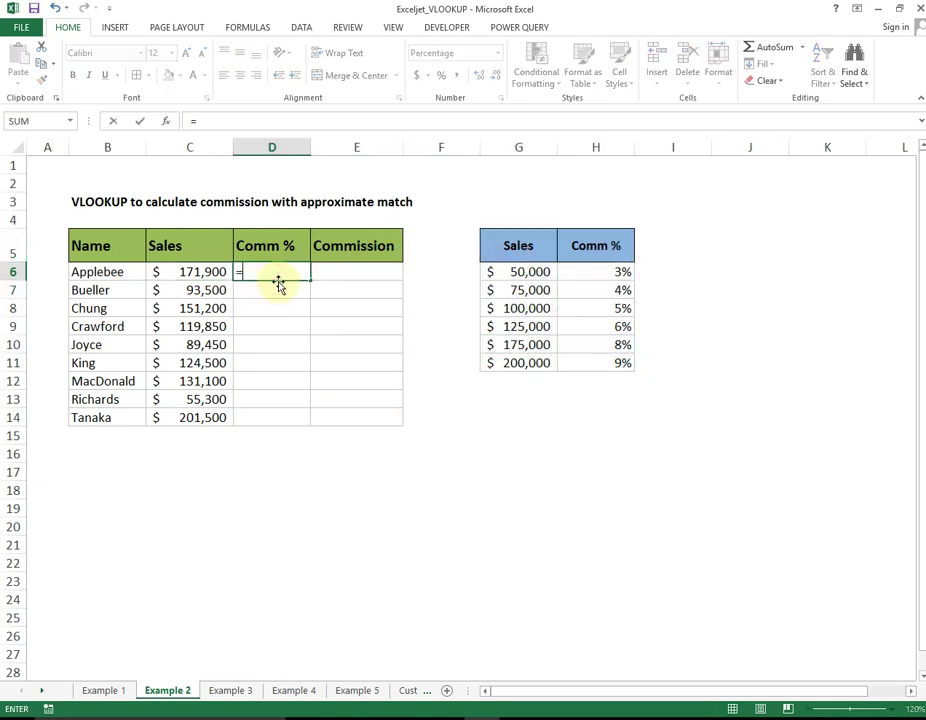
pyautogui.write('vl')
pyautogui.press('Tab')
pyautogui.press('Left')
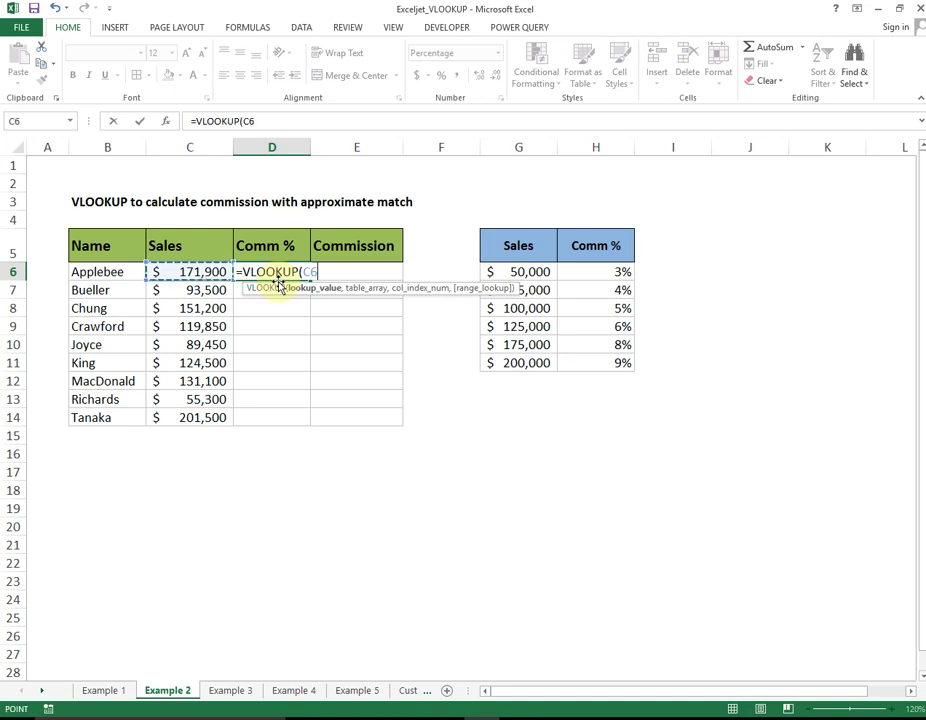
pyautogui.write(',')
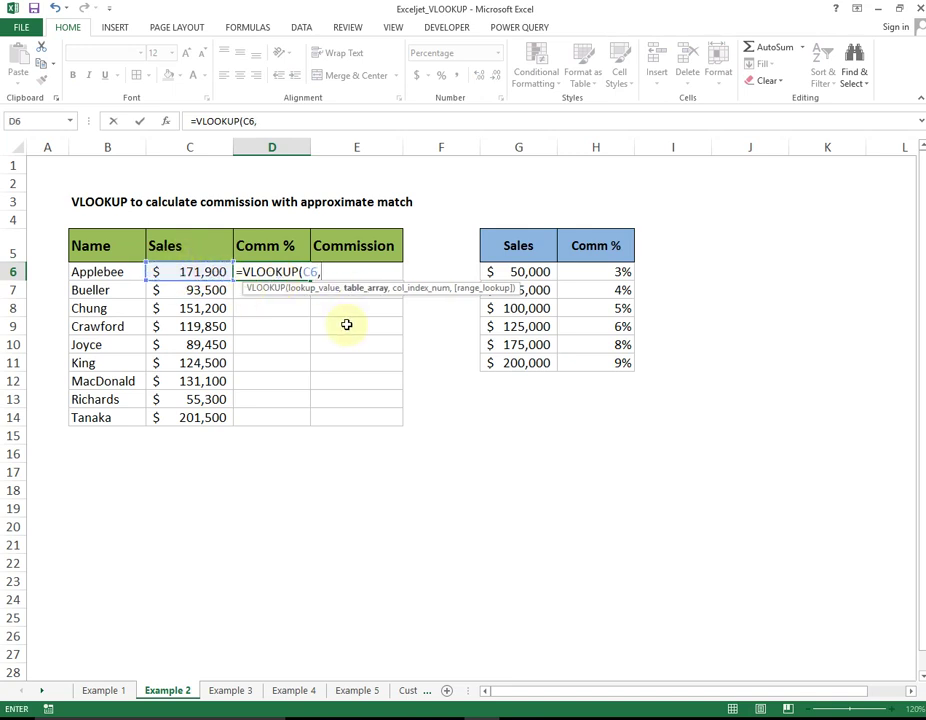
pyautogui.moveTo(523, 248); pyautogui.dragTo(603, 365)
pyautogui.press('F4')
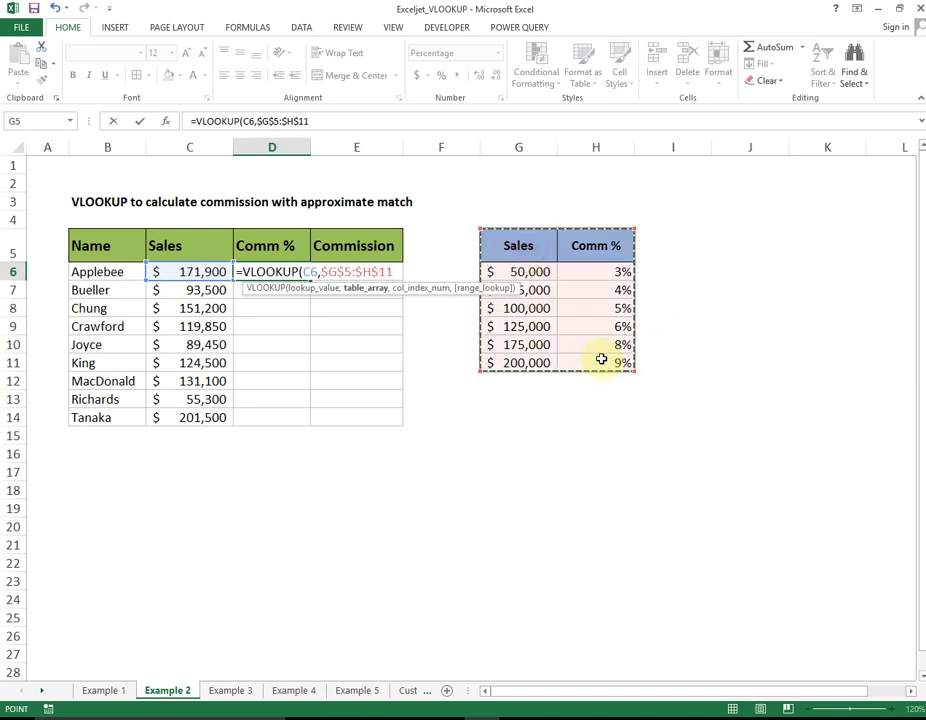
pyautogui.write(',2')
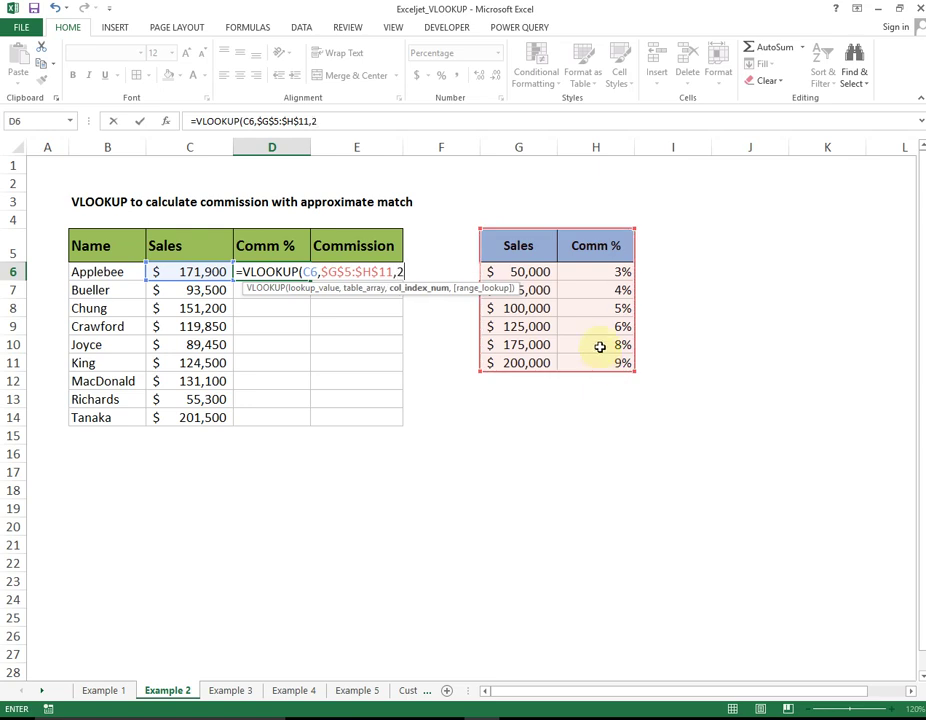
pyautogui.write(',')
pyautogui.press('Down')
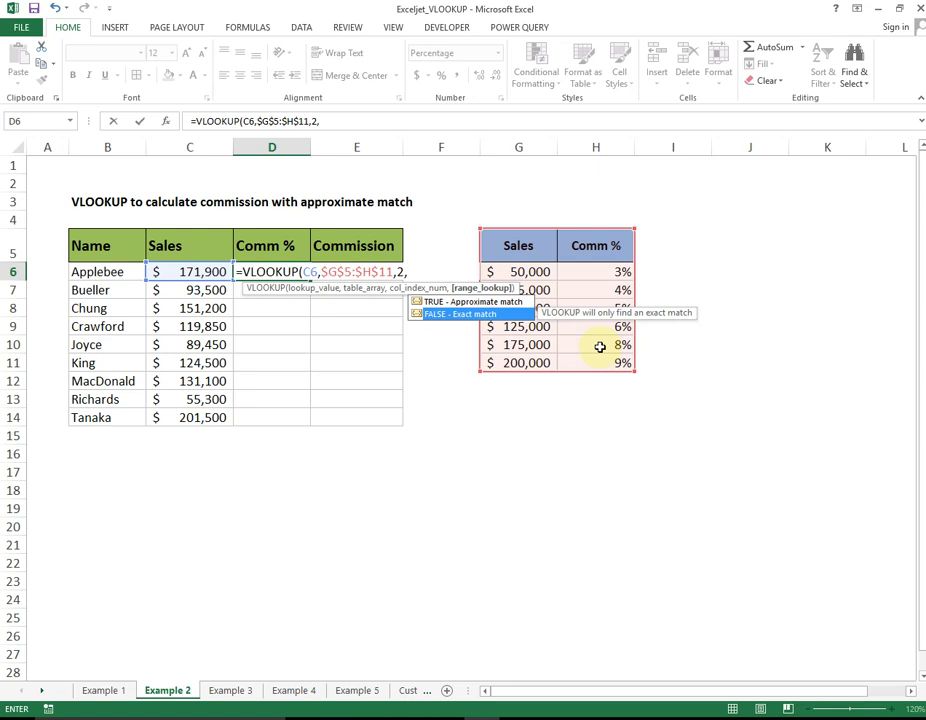
pyautogui.press('Up')
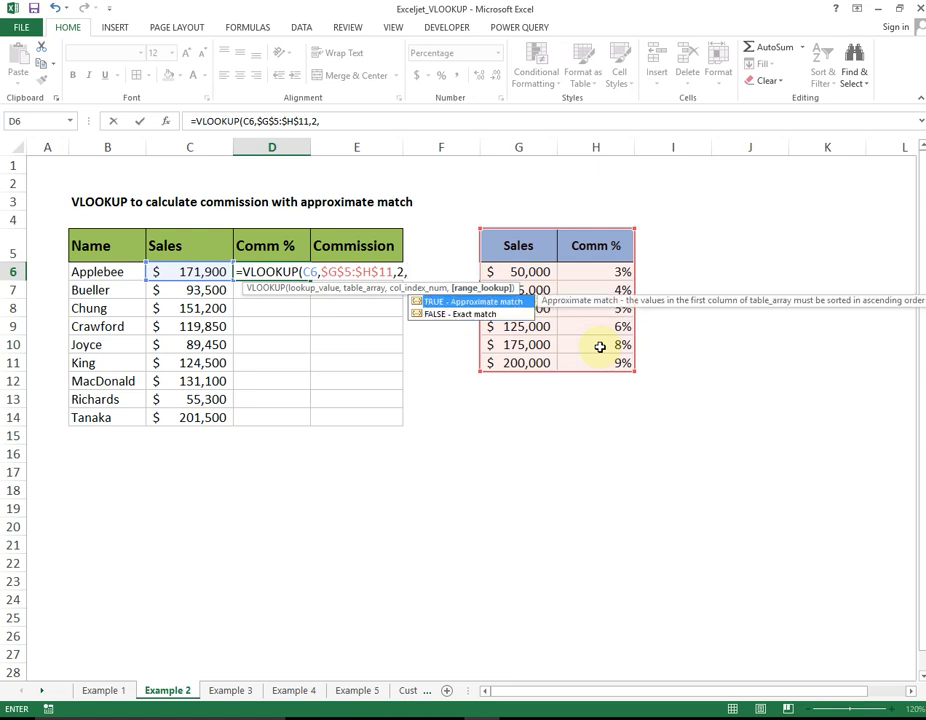
pyautogui.press('Tab')
pyautogui.hotkey('ctrl', 'Return')
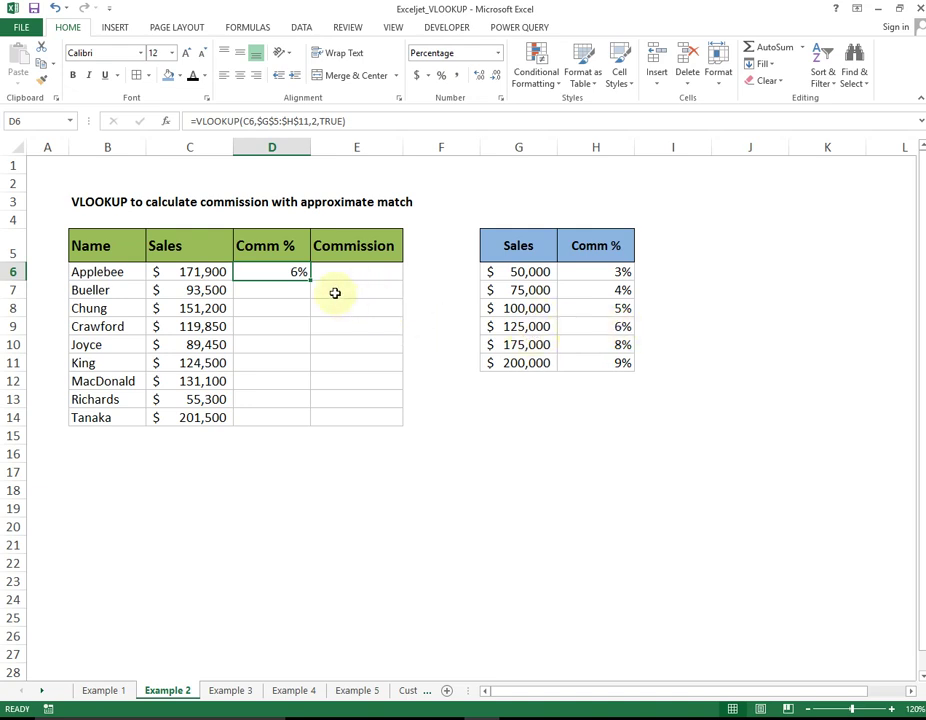
# Step: Change D6's lookup value to the mixed reference $C6 and fill the rate formula down to D14
pyautogui.doubleClick(275, 270)
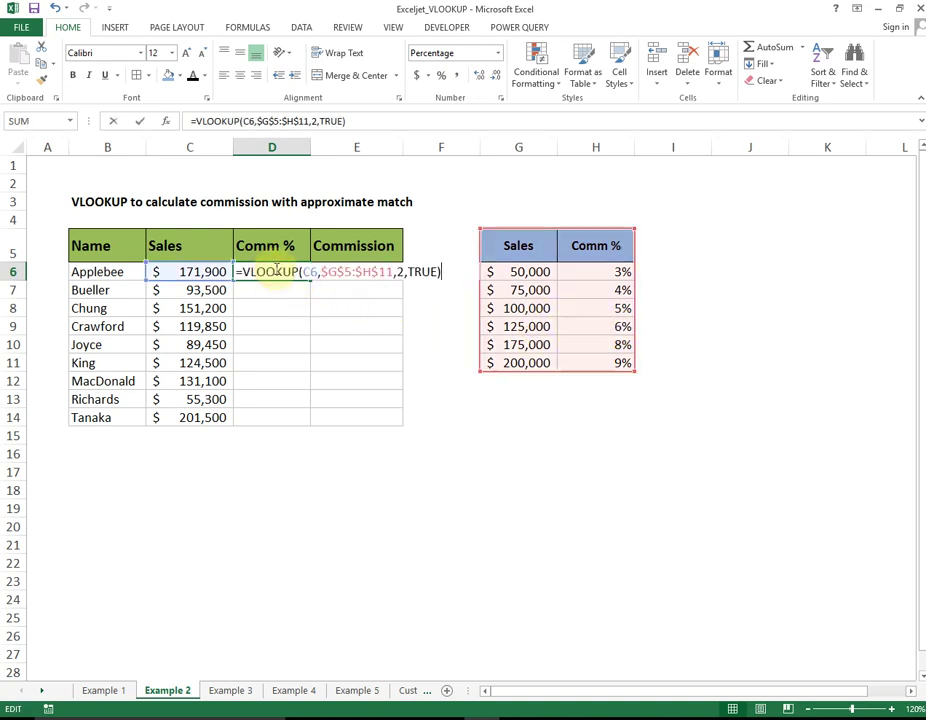
pyautogui.doubleClick(311, 272)
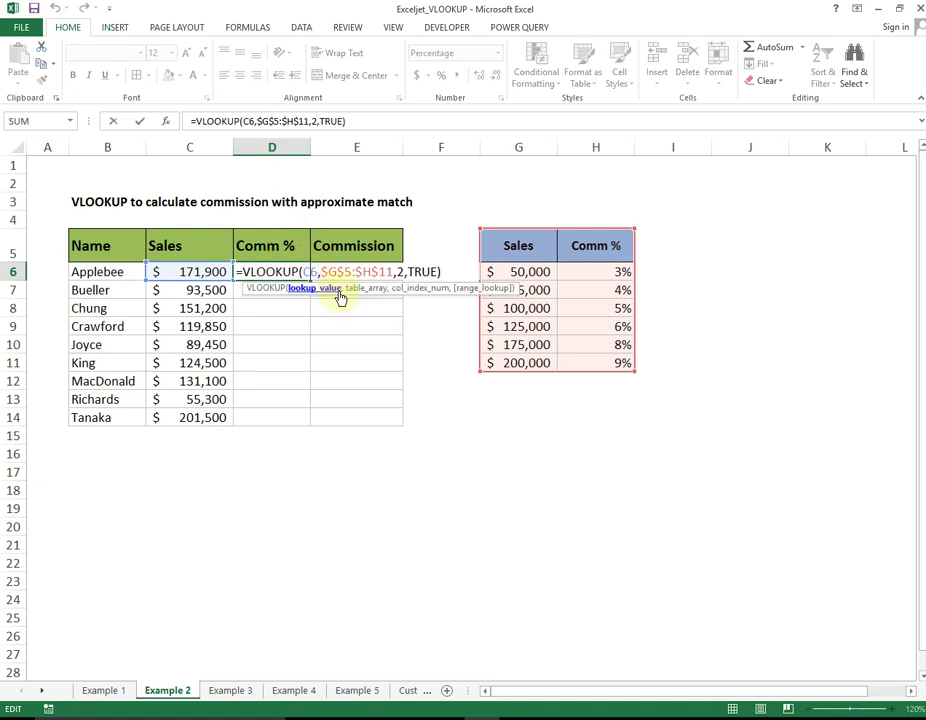
pyautogui.press('F4')
pyautogui.press('F4')
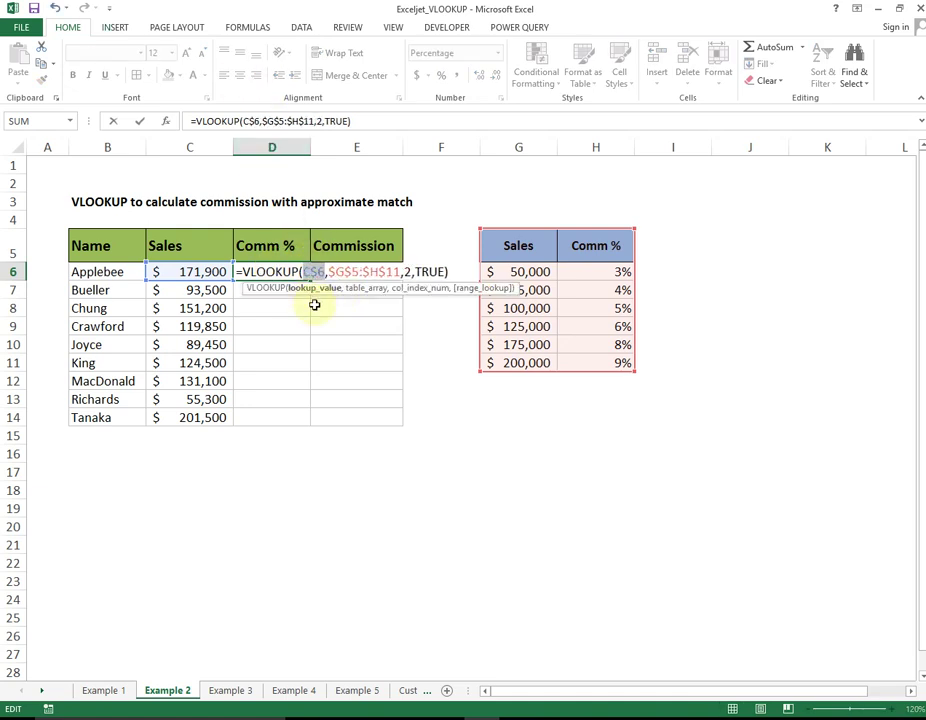
pyautogui.press('Return')
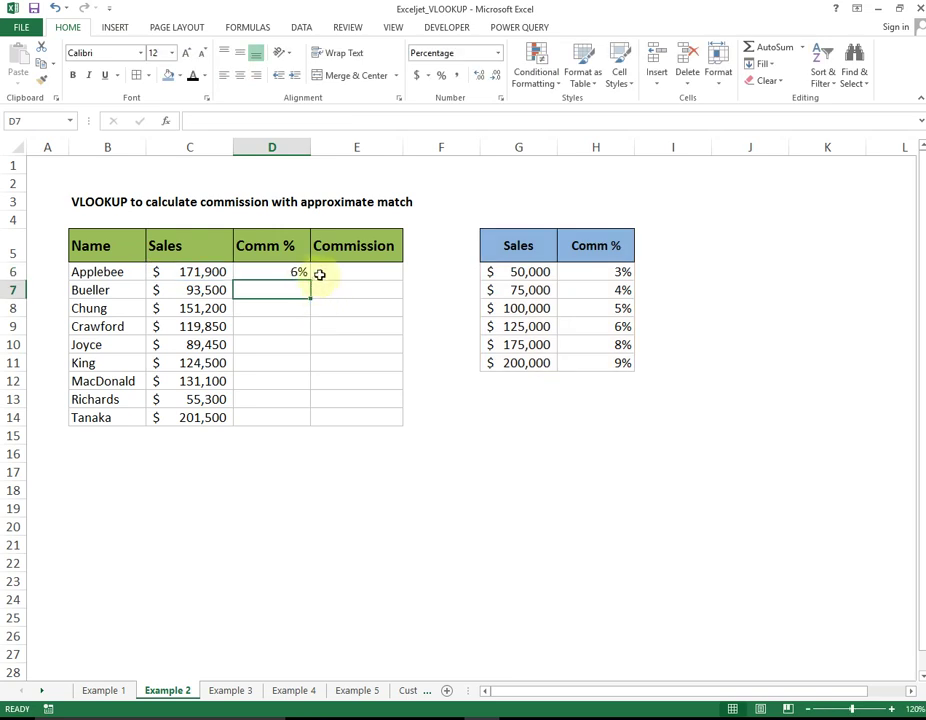
pyautogui.click(304, 275)
pyautogui.doubleClick(311, 280)
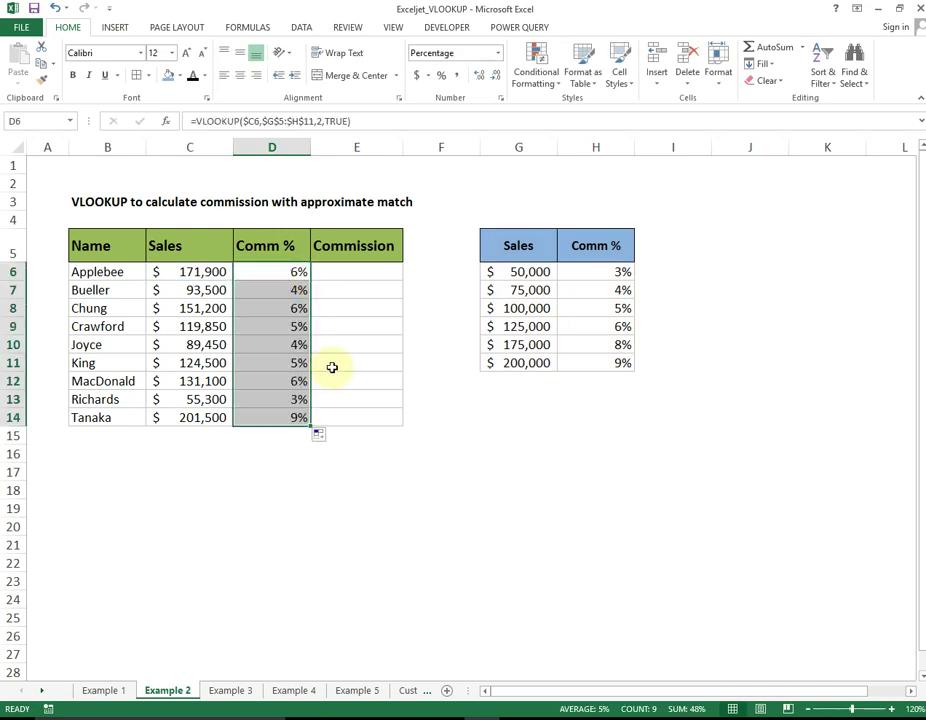
pyautogui.moveTo(273, 274); pyautogui.dragTo(276, 417)
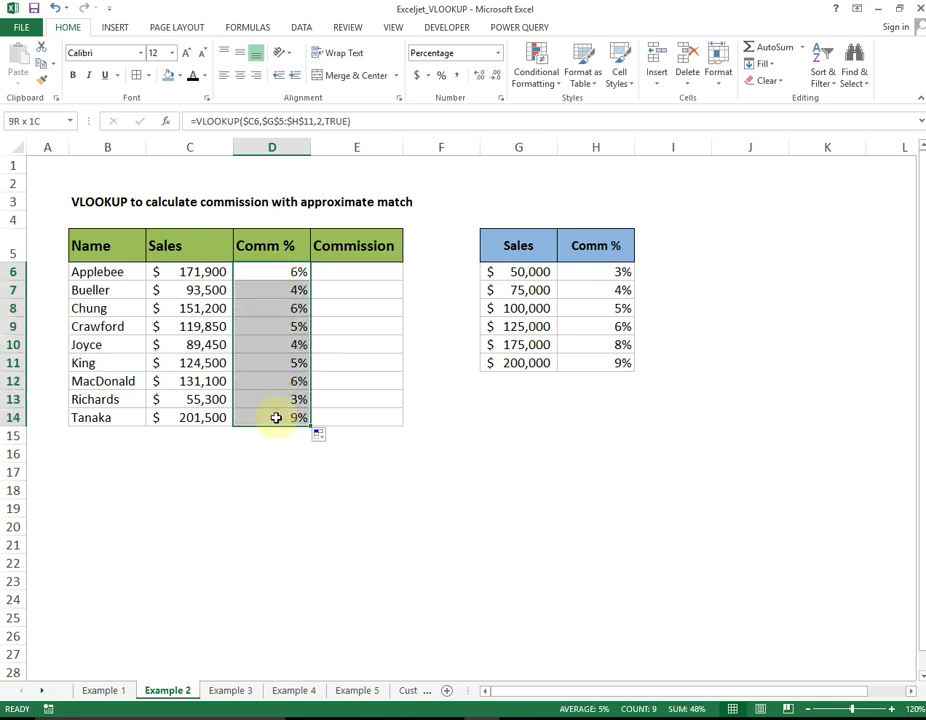
pyautogui.click(366, 271)
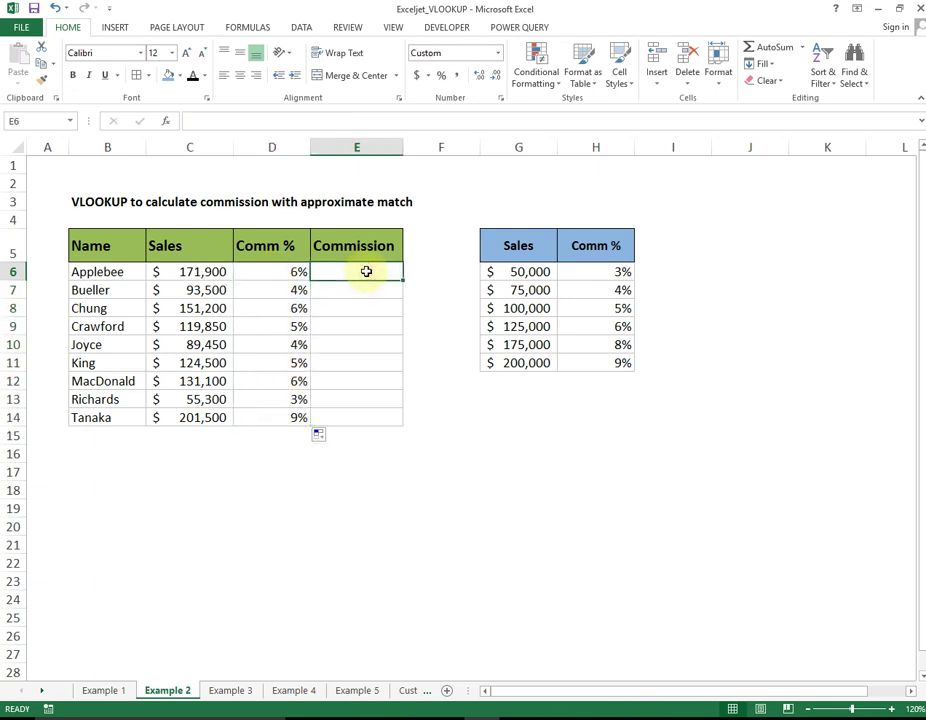
# Step: Enter =D6*C6 in E6, fill it down to E14, and move to the Example 3 sheet
pyautogui.write('=')
pyautogui.press('Left')
pyautogui.write('*')
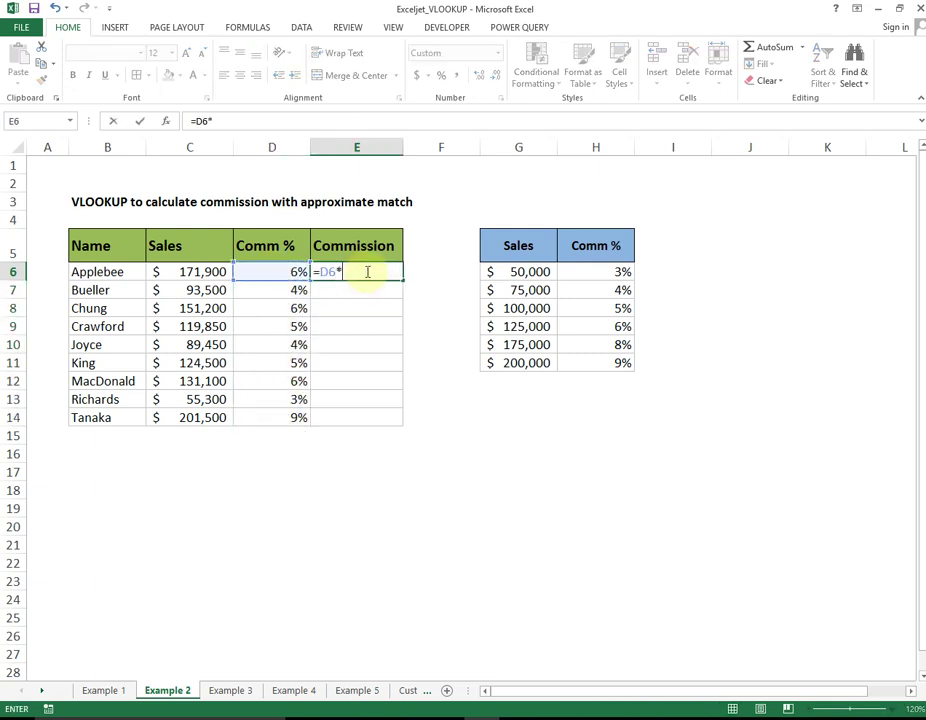
pyautogui.press('Left')
pyautogui.press('Left')
pyautogui.hotkey('ctrl', 'Return')
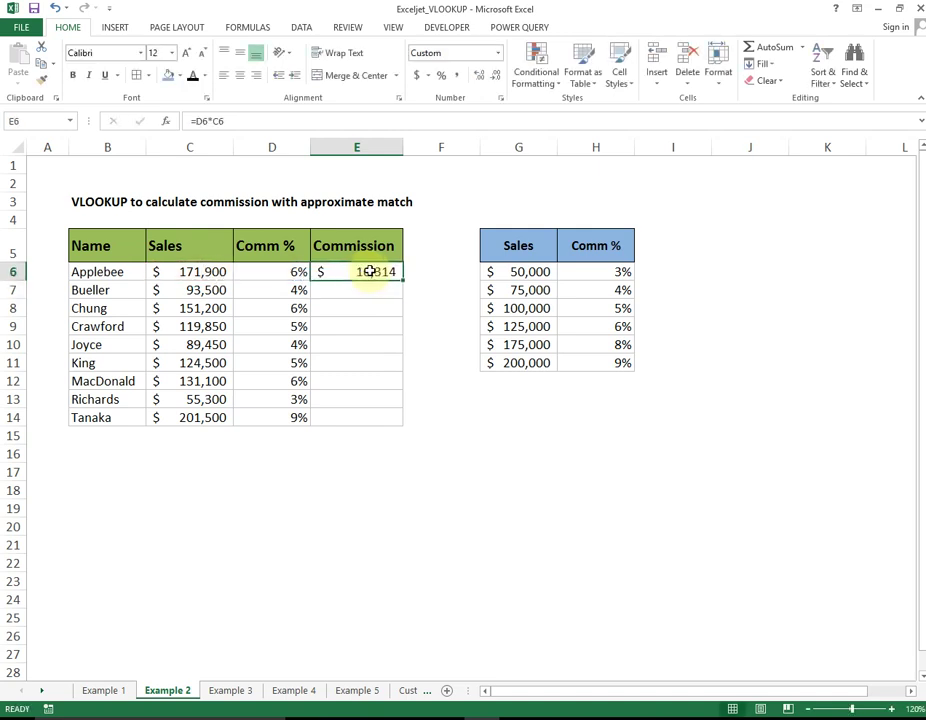
pyautogui.doubleClick(406, 283)
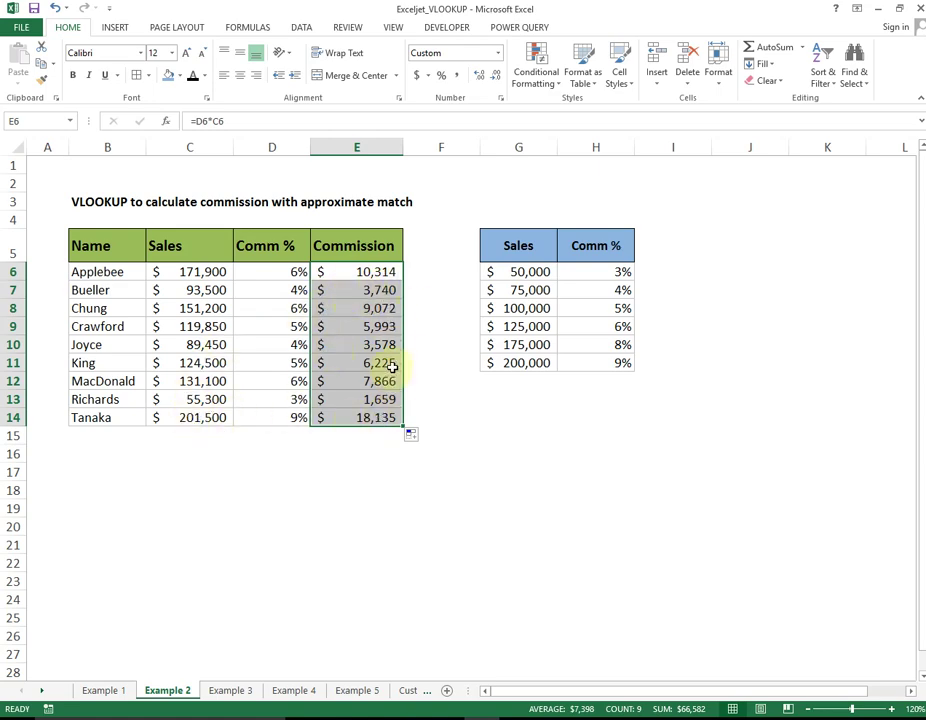
pyautogui.click(228, 690)
pyautogui.click(418, 410)
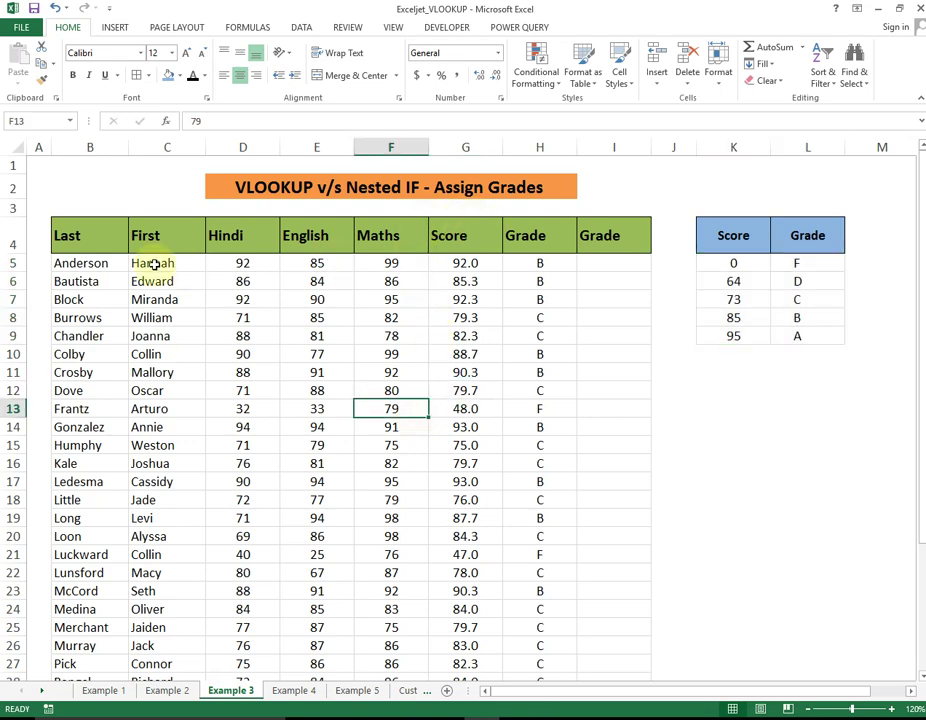
# Step: Review the student scores, the Score column and the Score/Grade lookup table
pyautogui.click(100, 242)
pyautogui.moveTo(567, 296); pyautogui.dragTo(566, 492)
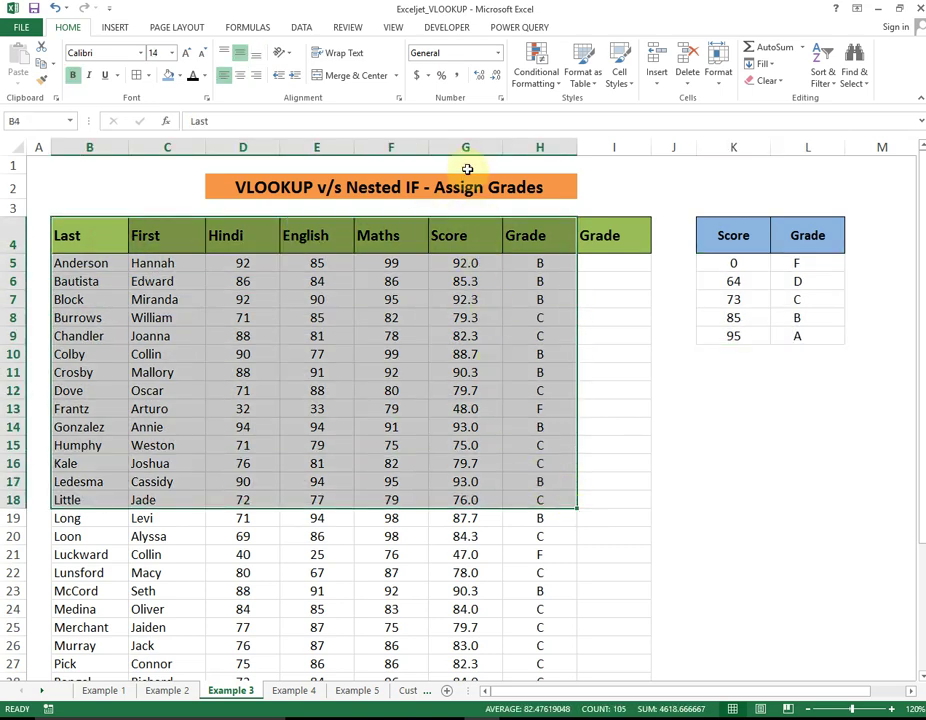
pyautogui.click(466, 148)
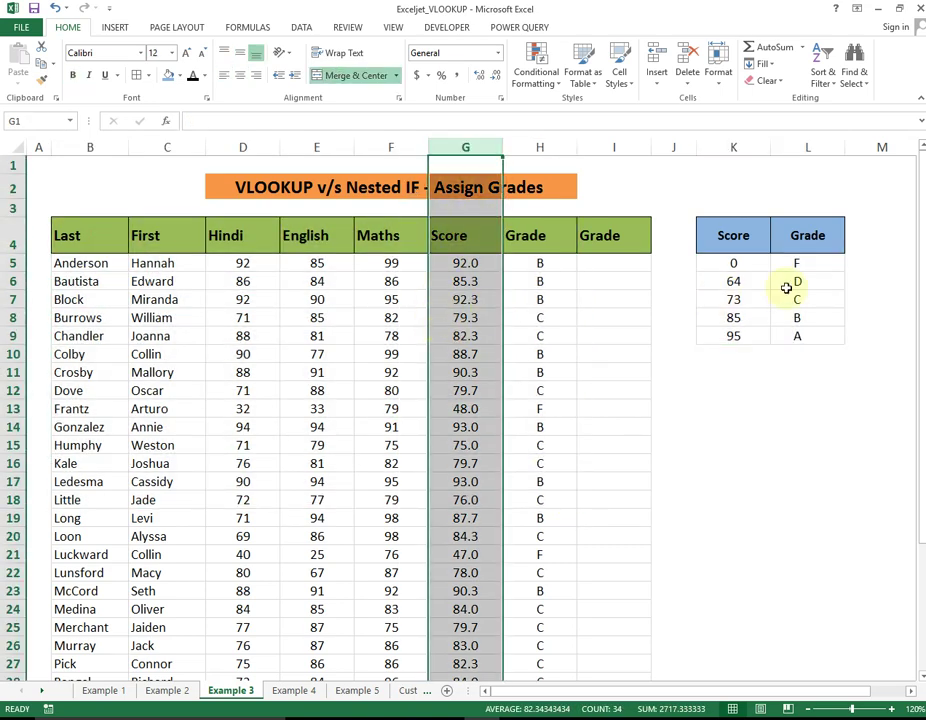
pyautogui.moveTo(745, 233); pyautogui.dragTo(800, 336)
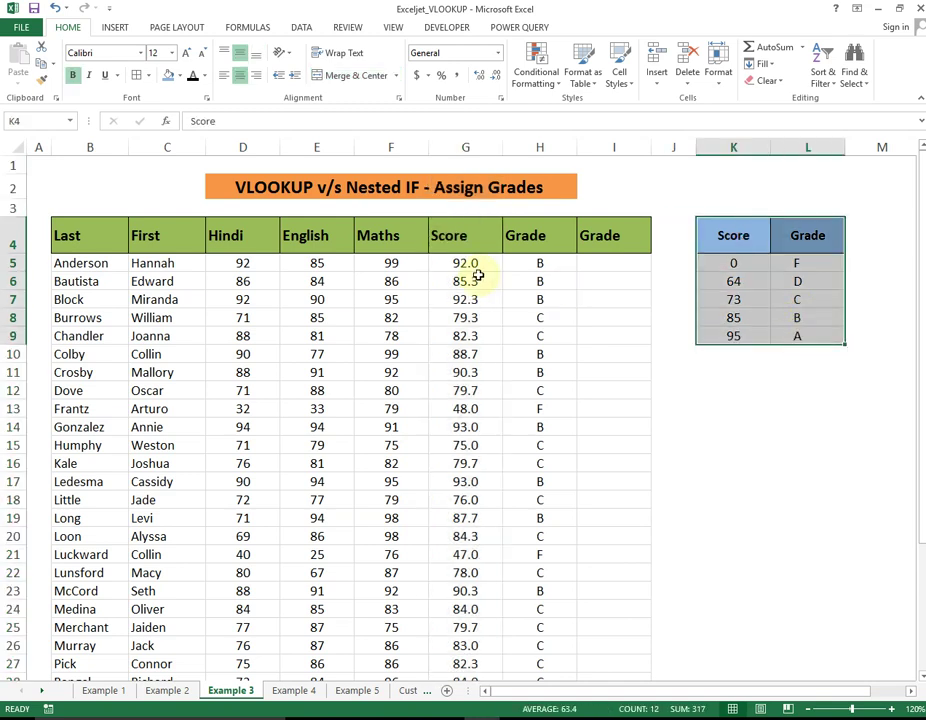
# Step: Enter =VLOOKUP(G5,$K$4:$L$9,2,TRUE) in I5 for approximate-match grading
pyautogui.click(626, 262)
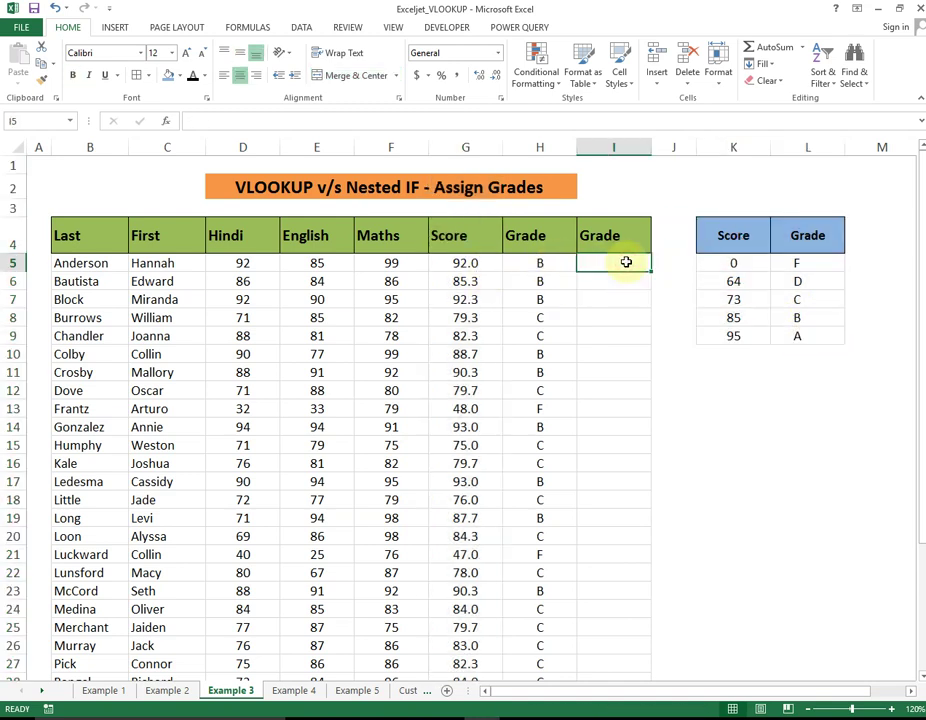
pyautogui.write('=vl')
pyautogui.press('Tab')
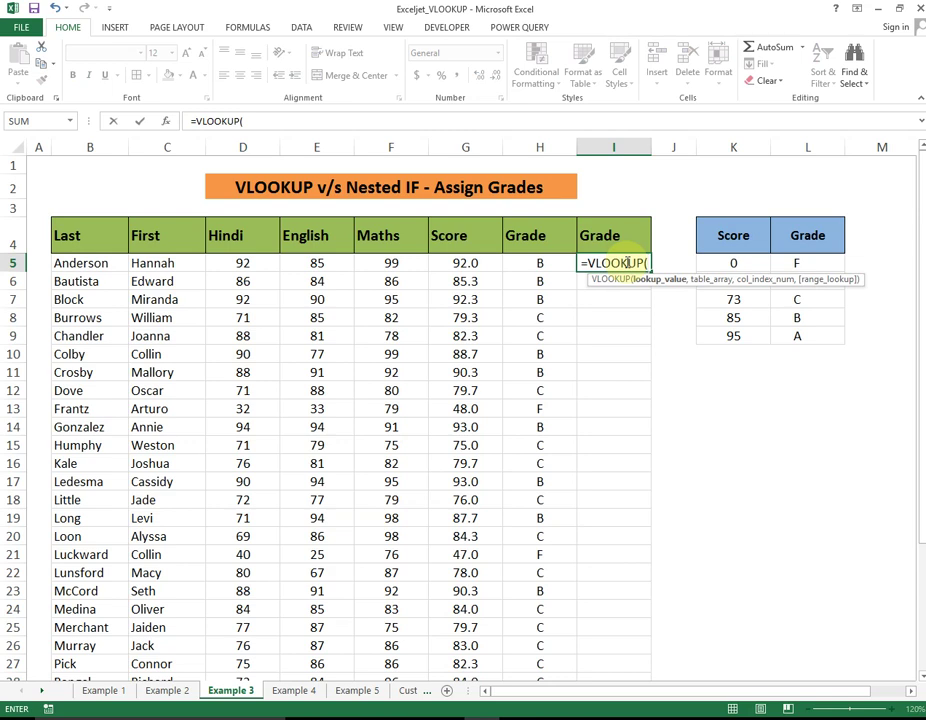
pyautogui.press('Left')
pyautogui.press('Left')
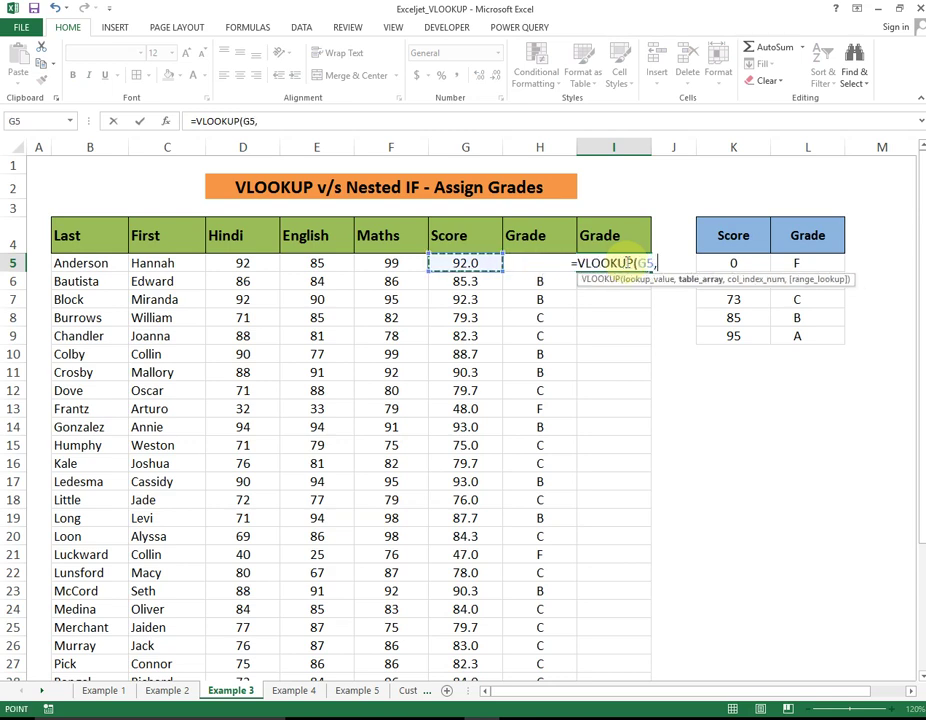
pyautogui.write(',')
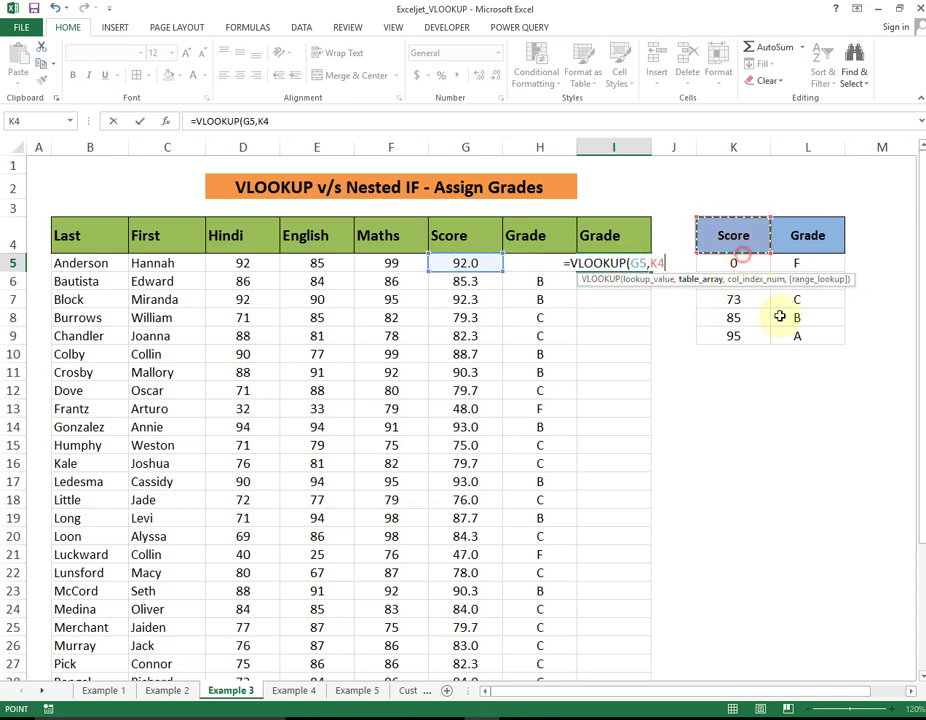
pyautogui.moveTo(741, 255); pyautogui.dragTo(791, 333)
pyautogui.press('F4')
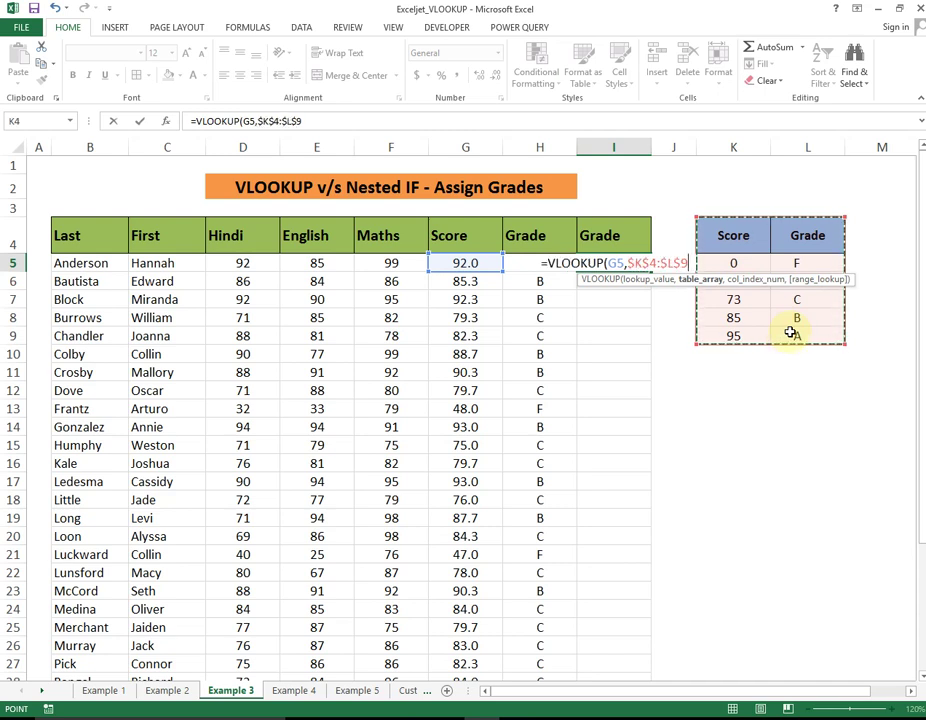
pyautogui.write(',')
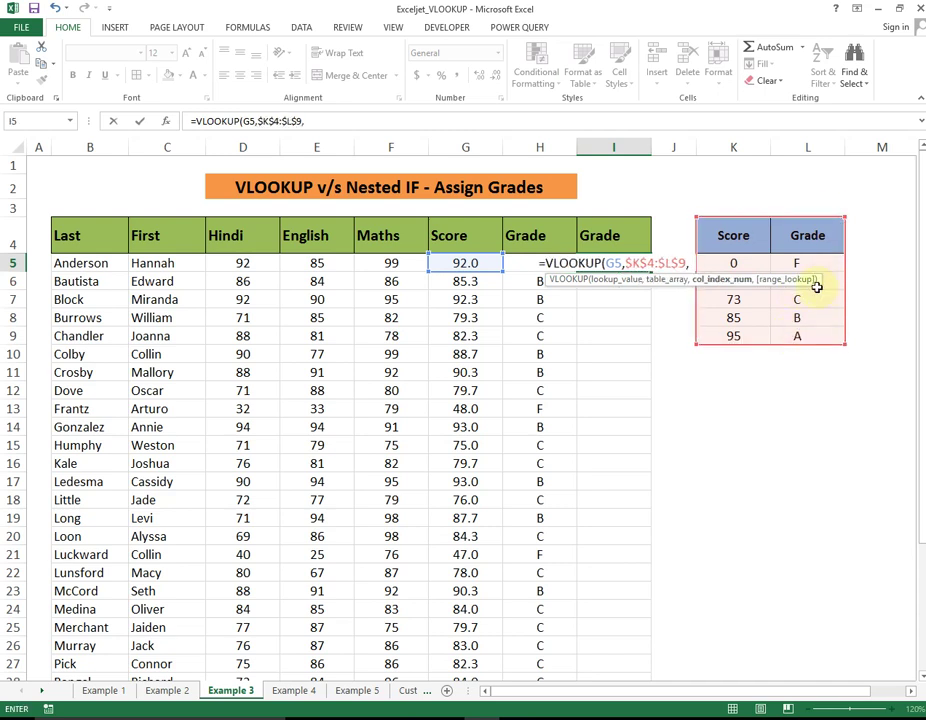
pyautogui.write('2,')
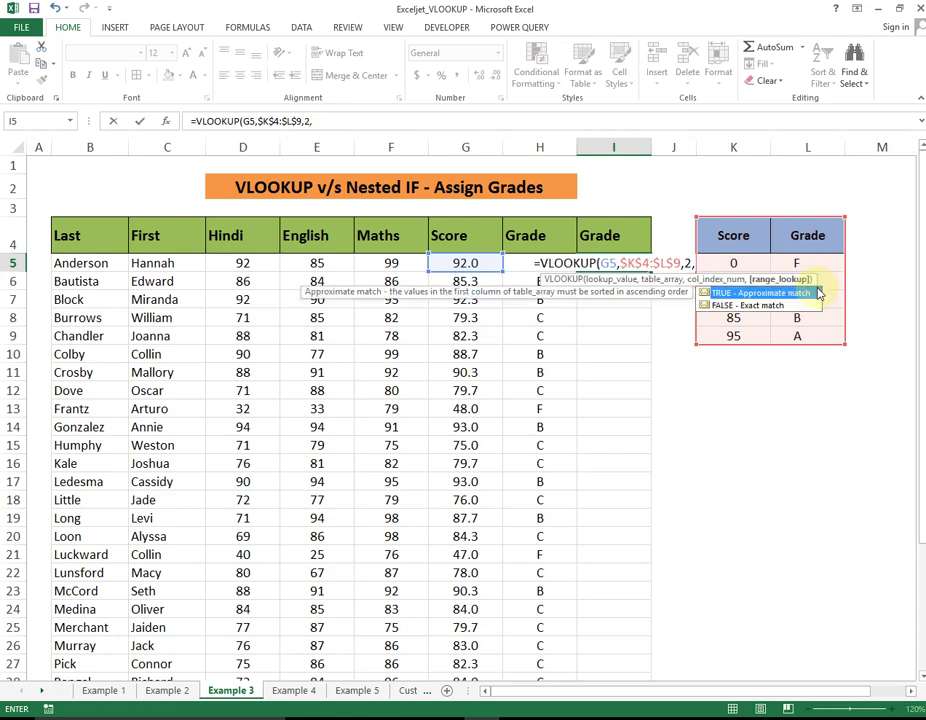
pyautogui.press('Down')
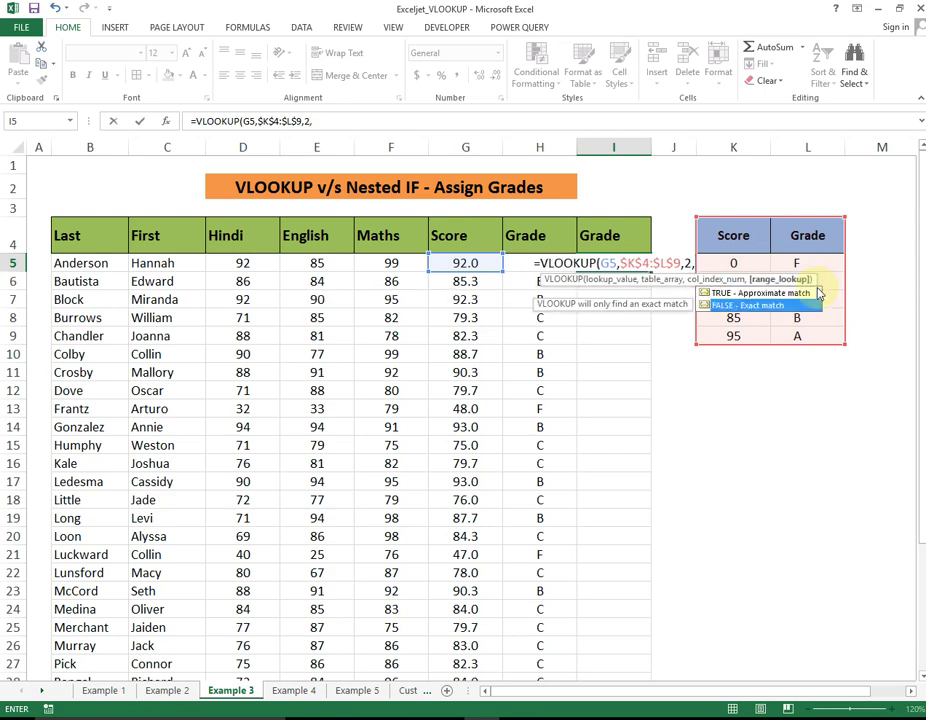
pyautogui.press('Up')
pyautogui.doubleClick(817, 289)
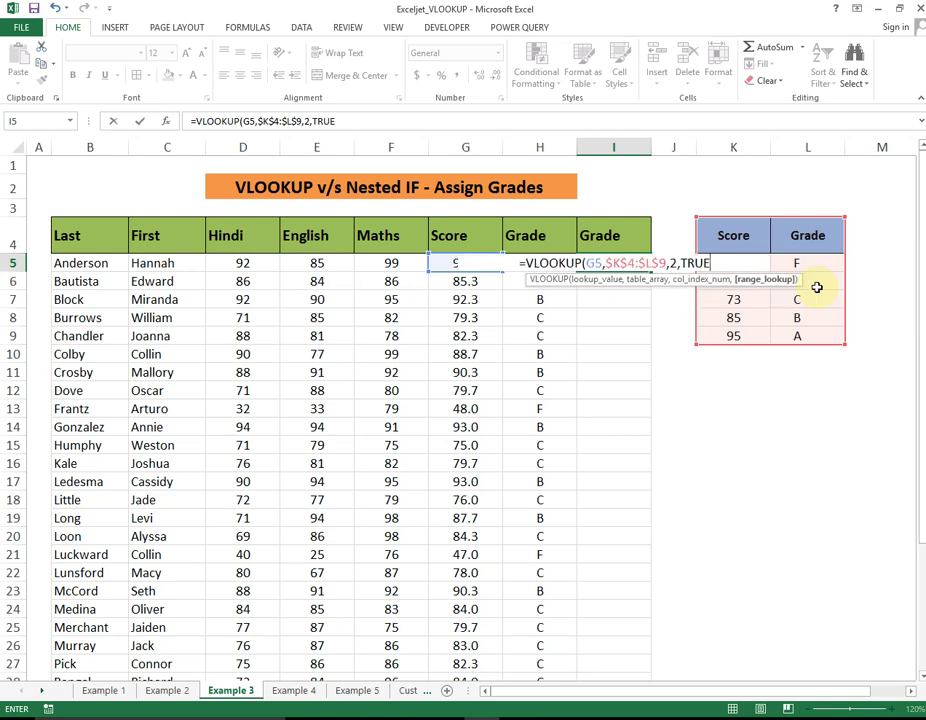
pyautogui.write(')')
pyautogui.hotkey('ctrl', 'Return')
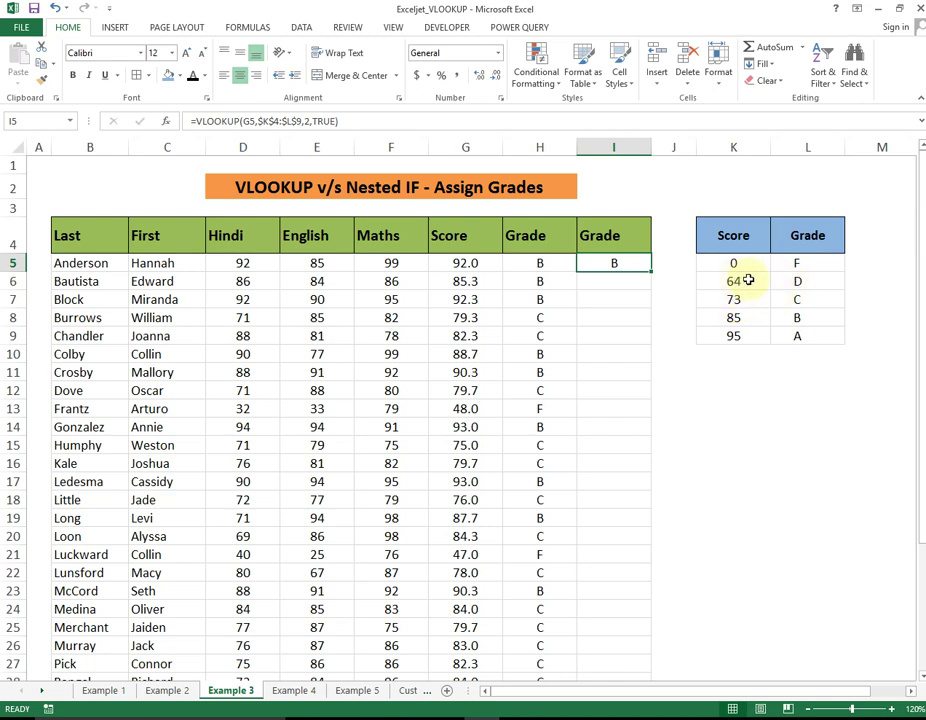
# Step: Check the D grade in the lookup table, then reopen I5's formula for editing
pyautogui.click(803, 281)
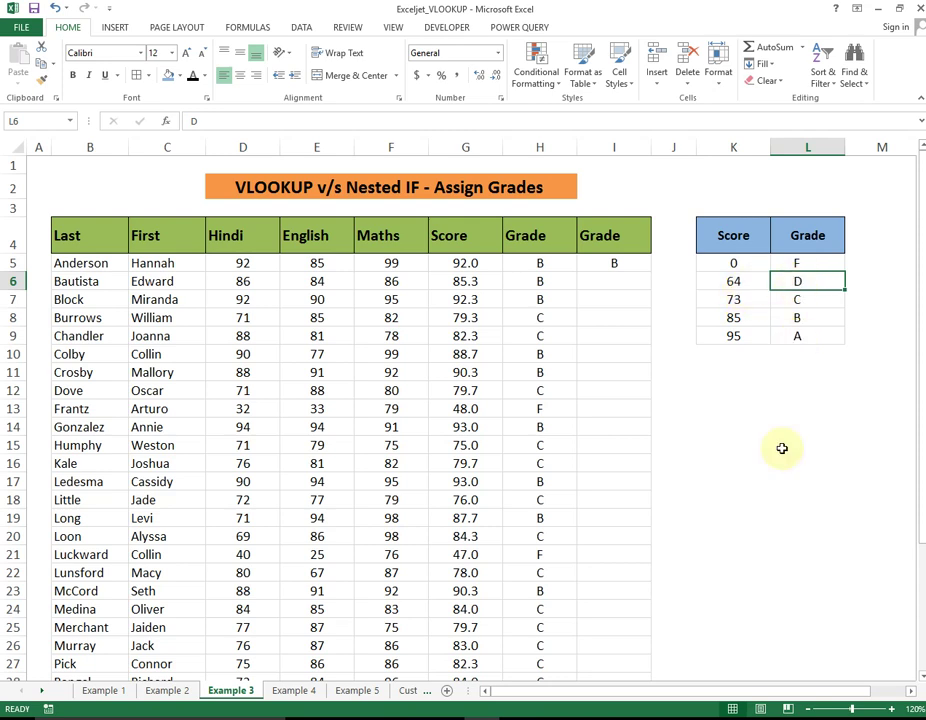
pyautogui.click(626, 264)
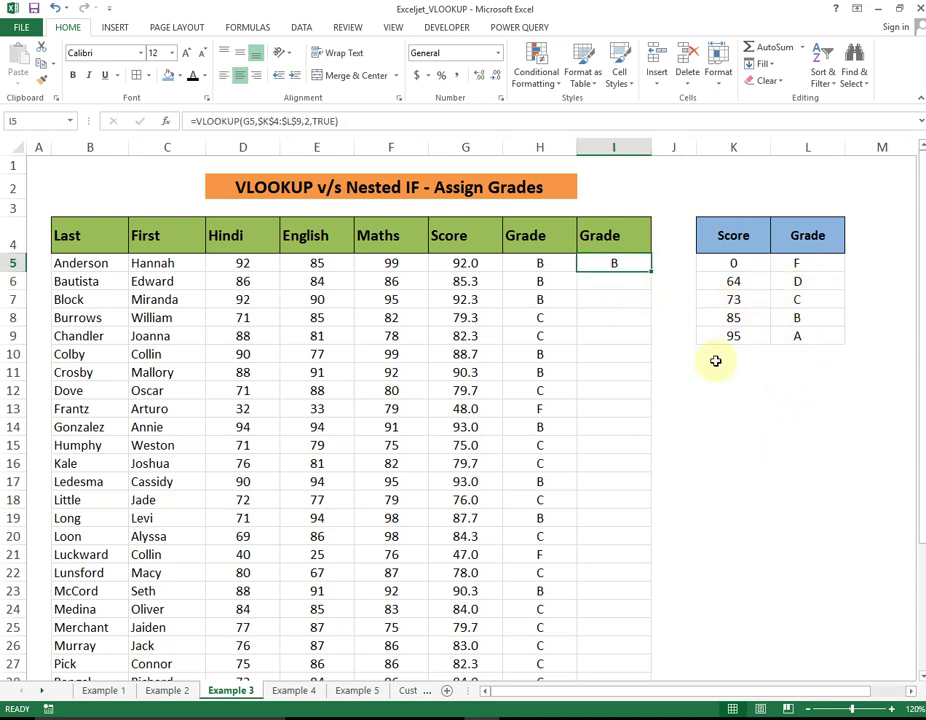
pyautogui.press('F2')
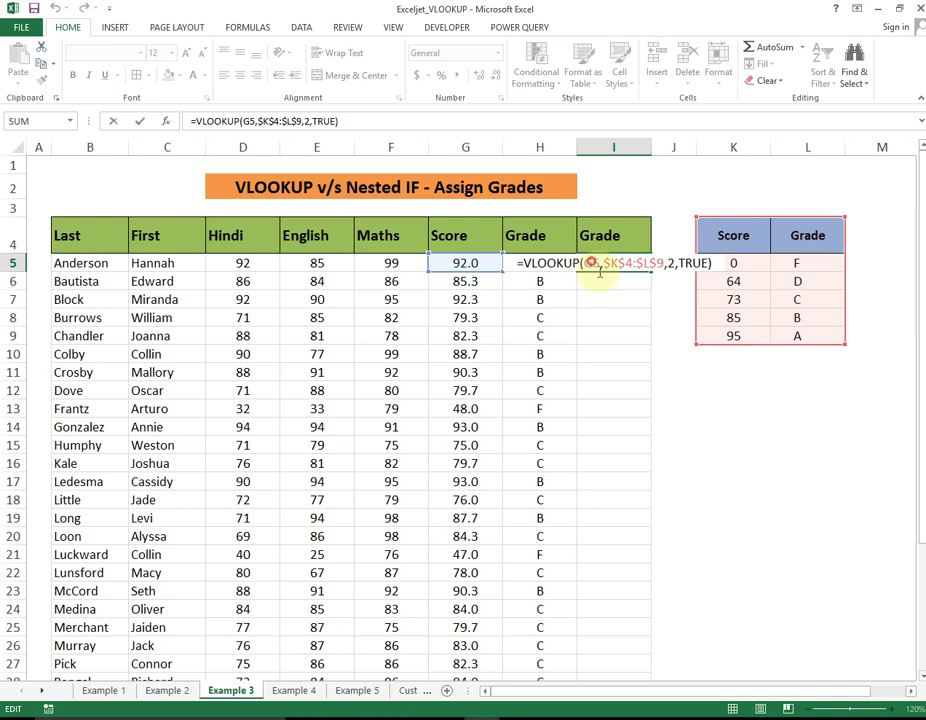
# Step: Change the score reference to $G5 and copy the grade formula down through I27
pyautogui.click(591, 263)
pyautogui.press('F4')
pyautogui.press('F4')
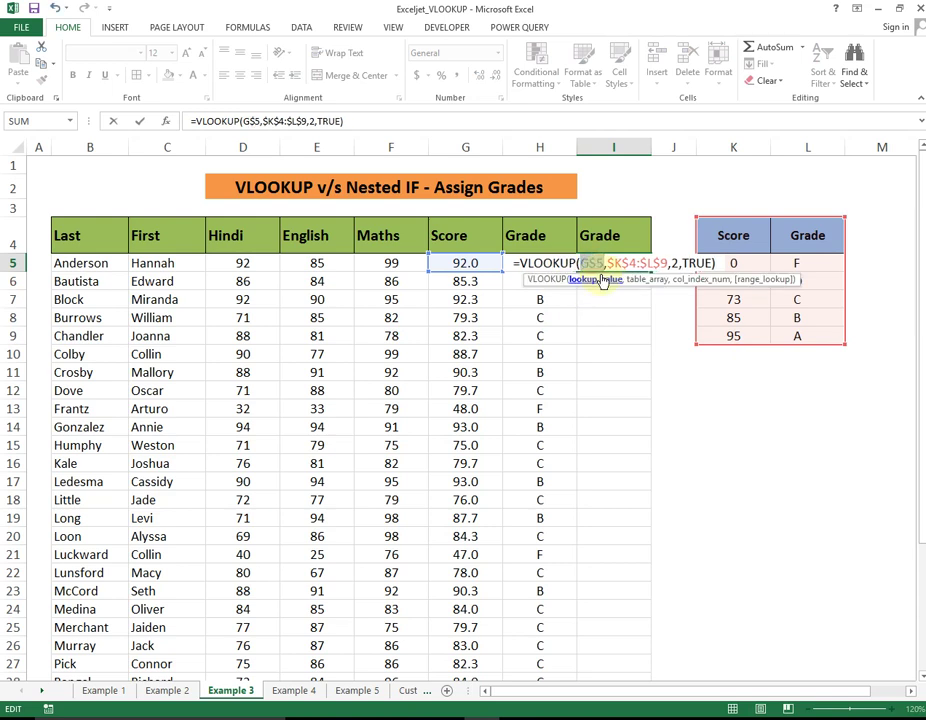
pyautogui.press('Return')
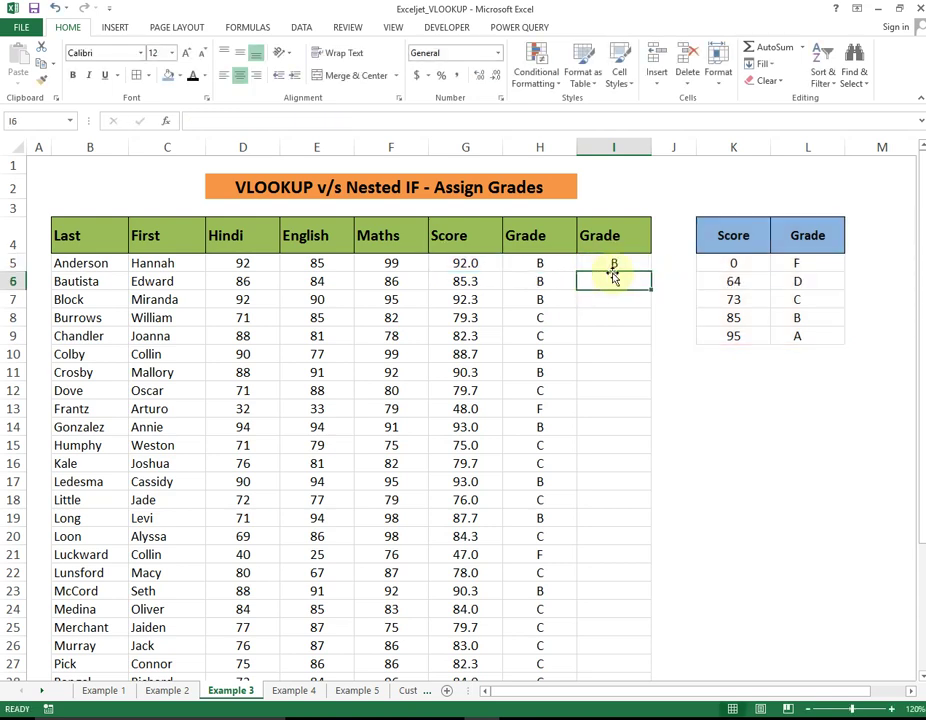
pyautogui.click(614, 262)
pyautogui.moveTo(651, 274); pyautogui.dragTo(614, 664)
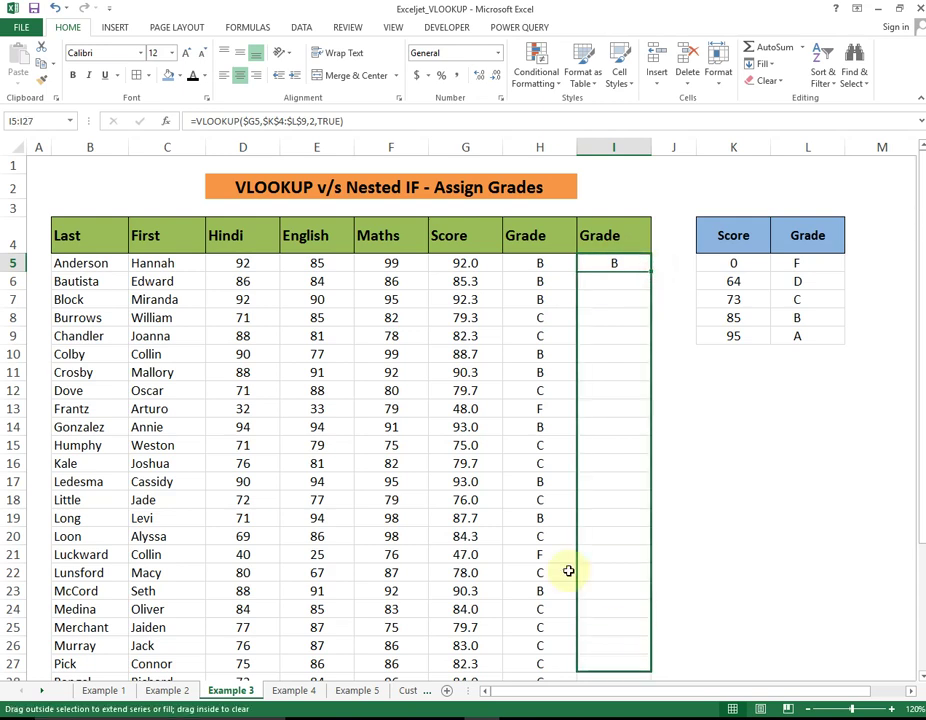
# Step: Compare both grade columns in several rows and inspect H7's nested IF formula
pyautogui.moveTo(539, 268); pyautogui.dragTo(612, 296)
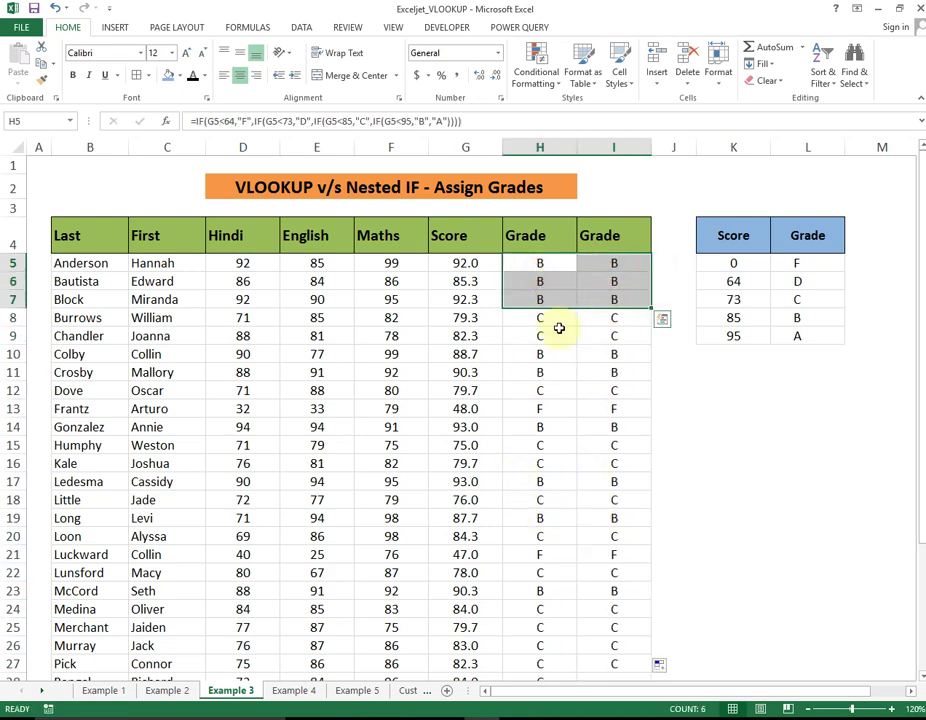
pyautogui.moveTo(556, 320); pyautogui.dragTo(611, 337)
pyautogui.moveTo(538, 353); pyautogui.dragTo(620, 372)
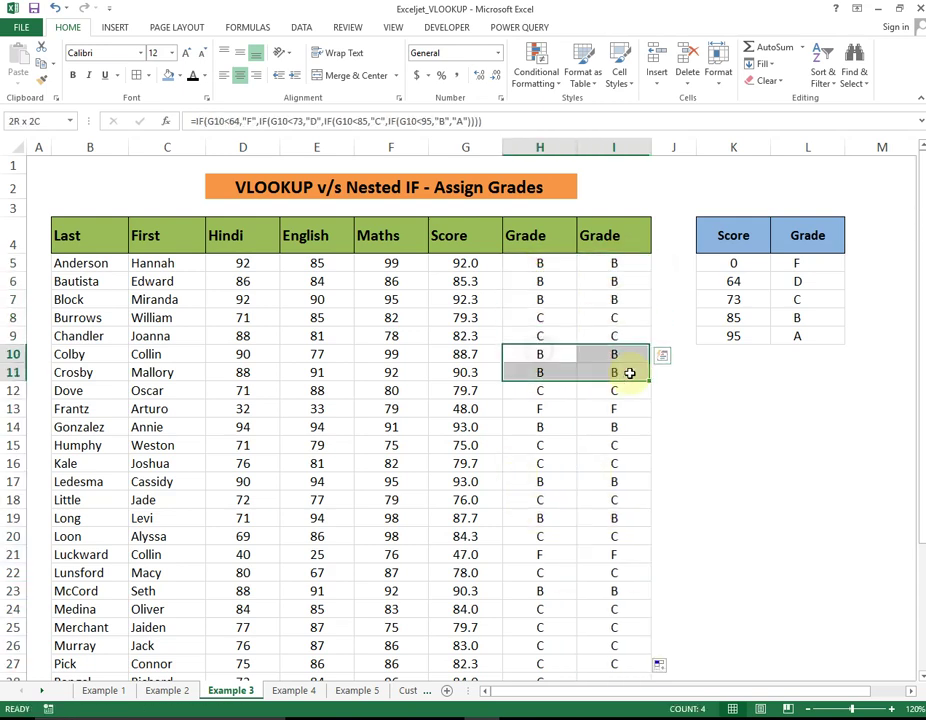
pyautogui.click(548, 299)
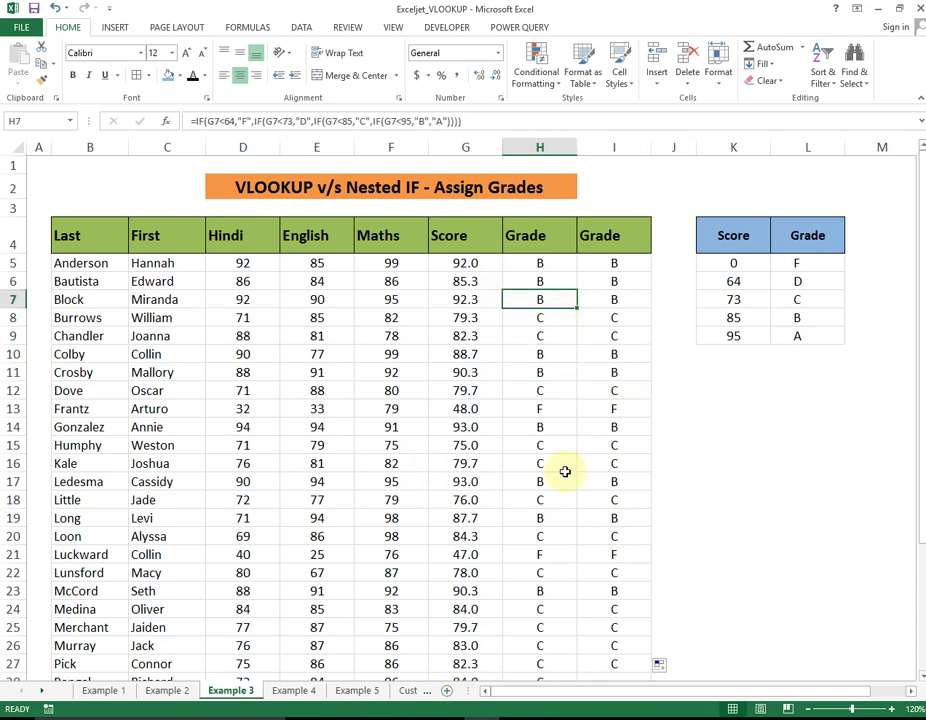
pyautogui.press('F2')
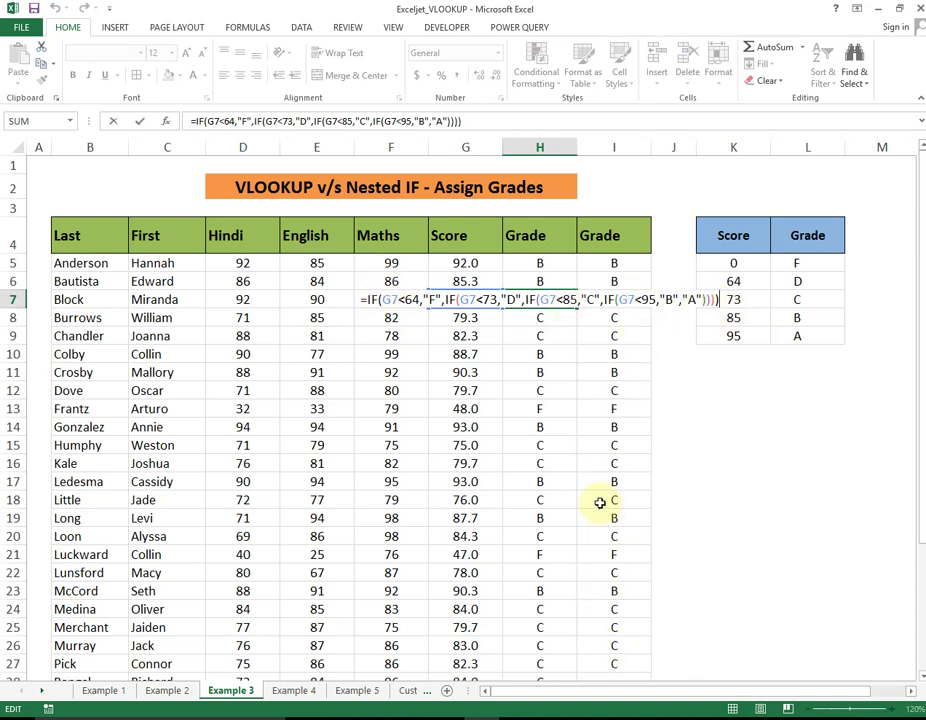
pyautogui.press('Escape')
pyautogui.click(632, 304)
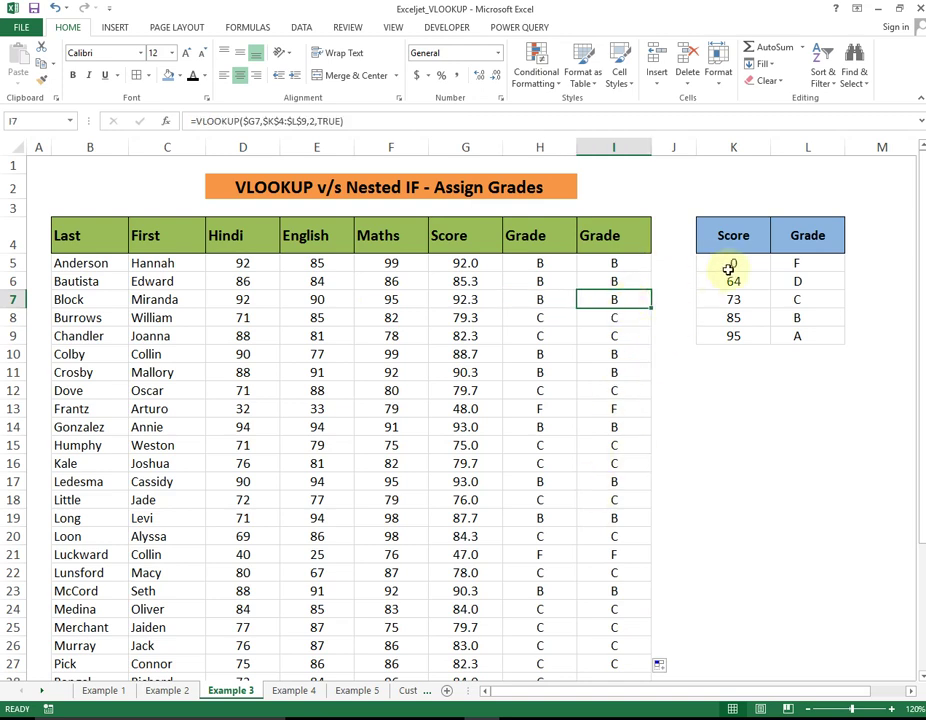
pyautogui.moveTo(731, 244); pyautogui.dragTo(796, 335)
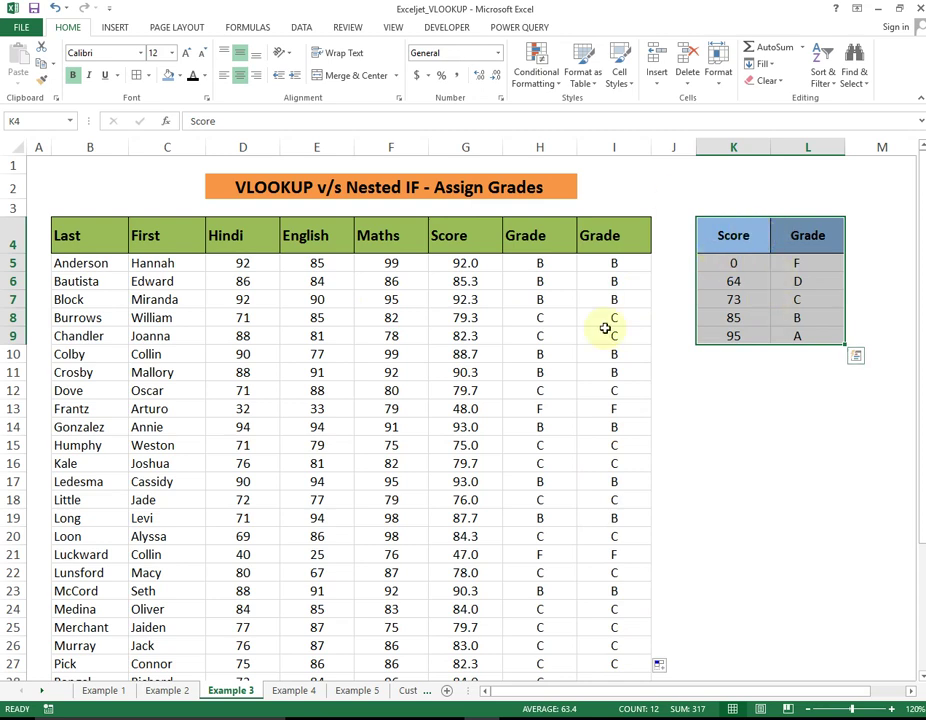
pyautogui.click(546, 266)
pyautogui.doubleClick(548, 267)
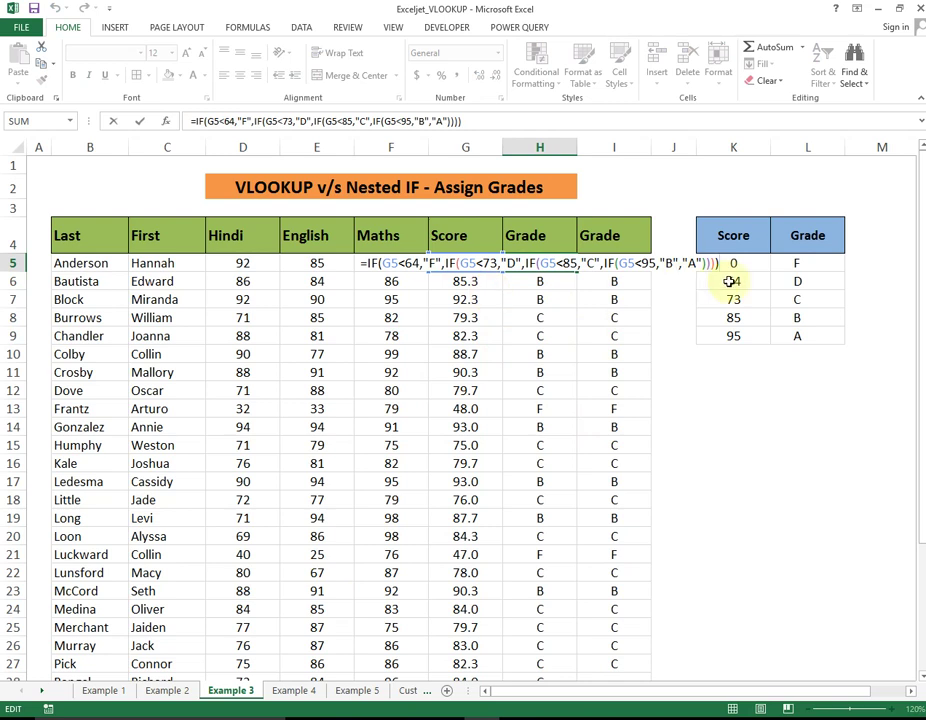
pyautogui.press('Escape')
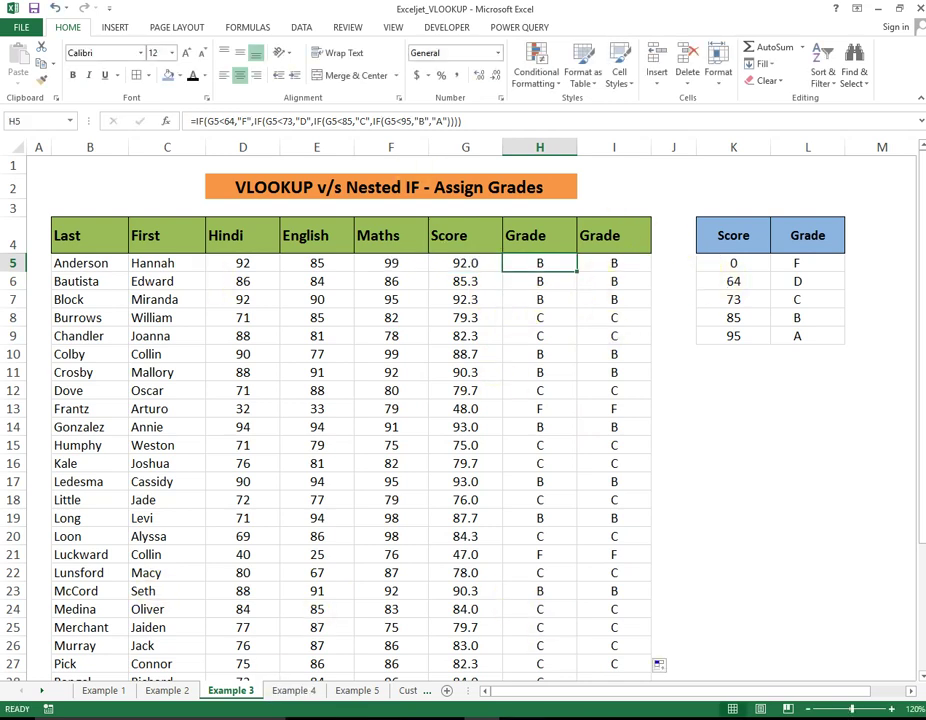
# Step: On Example 4, review the Department values, empty Group column and group-to-departments lookup table
pyautogui.click(294, 689)
pyautogui.click(442, 368)
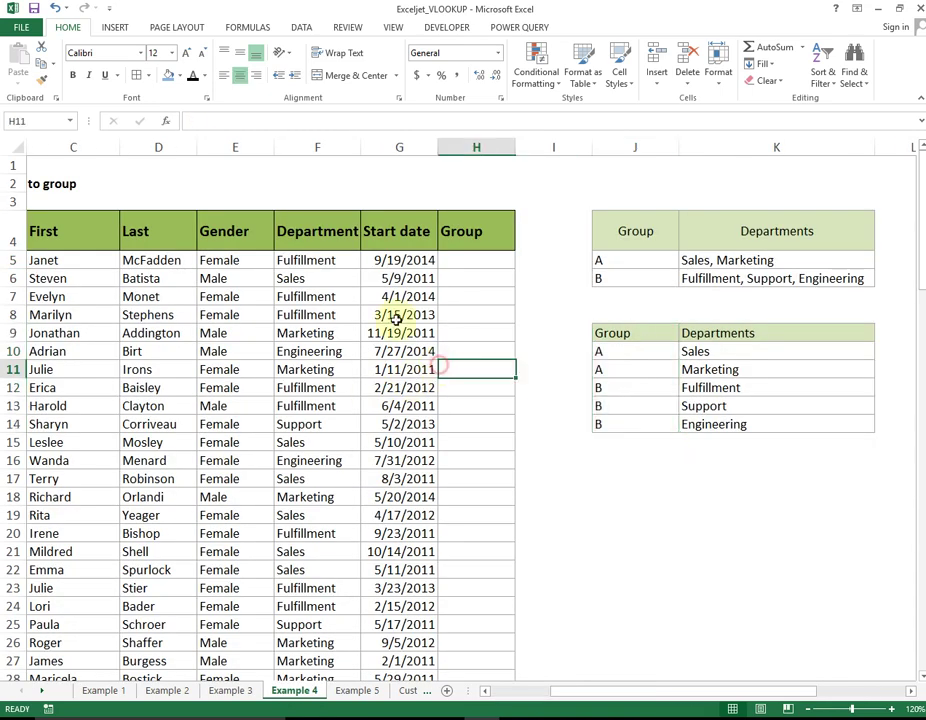
pyautogui.moveTo(302, 226); pyautogui.dragTo(306, 495)
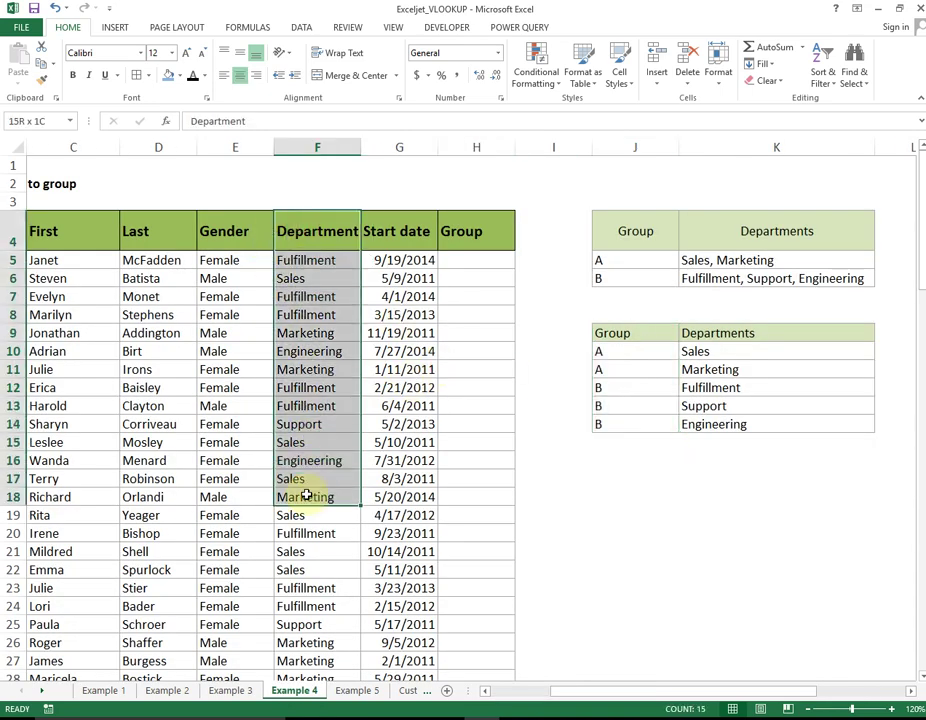
pyautogui.moveTo(461, 236); pyautogui.dragTo(447, 460)
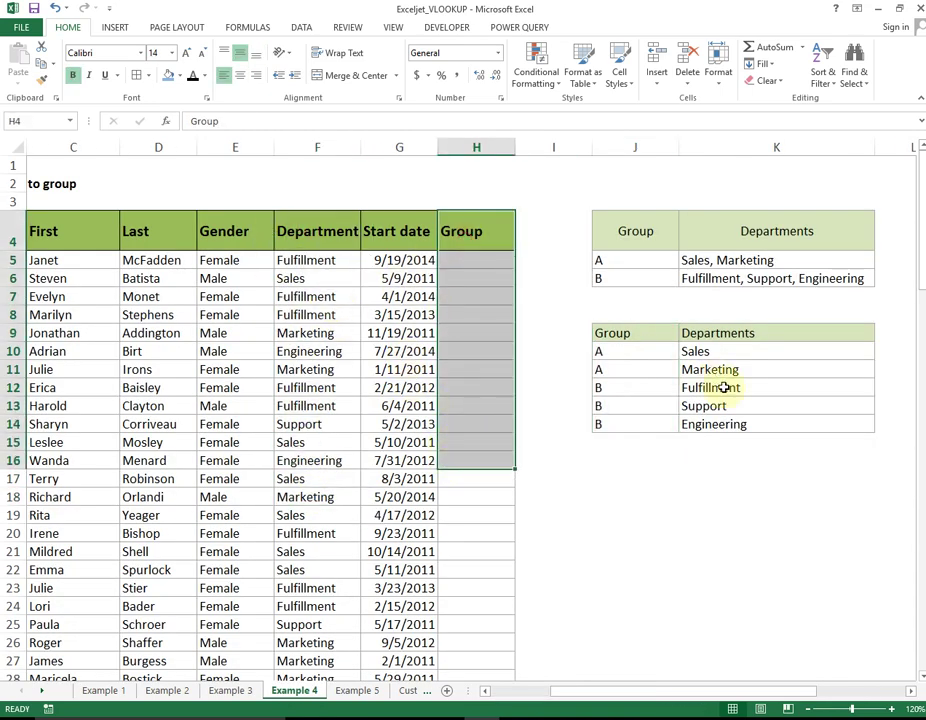
pyautogui.moveTo(612, 333)
pyautogui.mouseDown()
pyautogui.moveTo(742, 369)
pyautogui.moveTo(799, 427)
pyautogui.mouseUp()
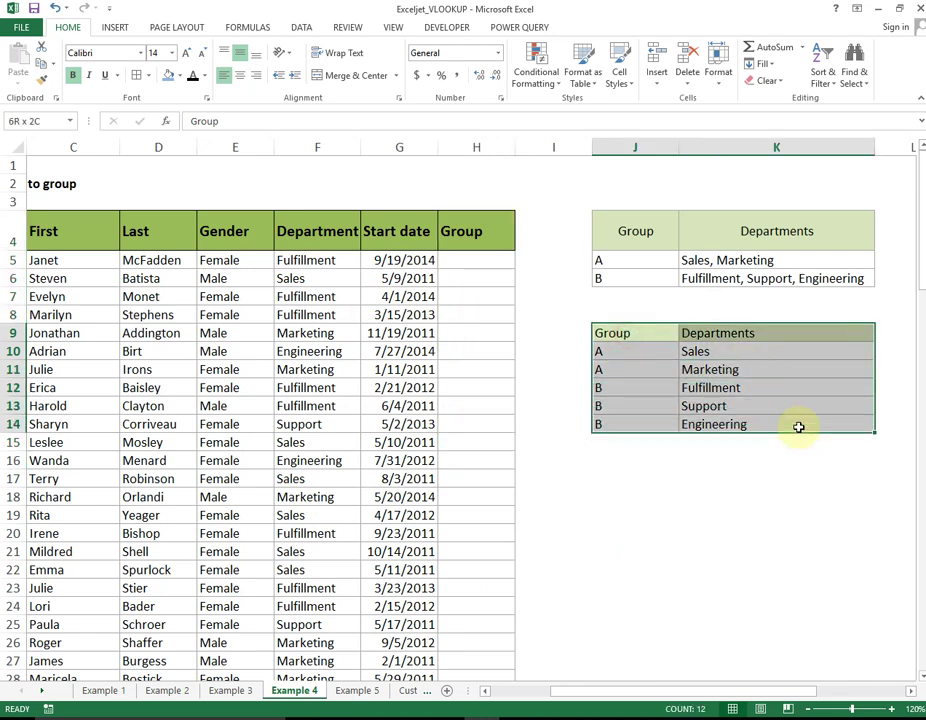
pyautogui.click(477, 263)
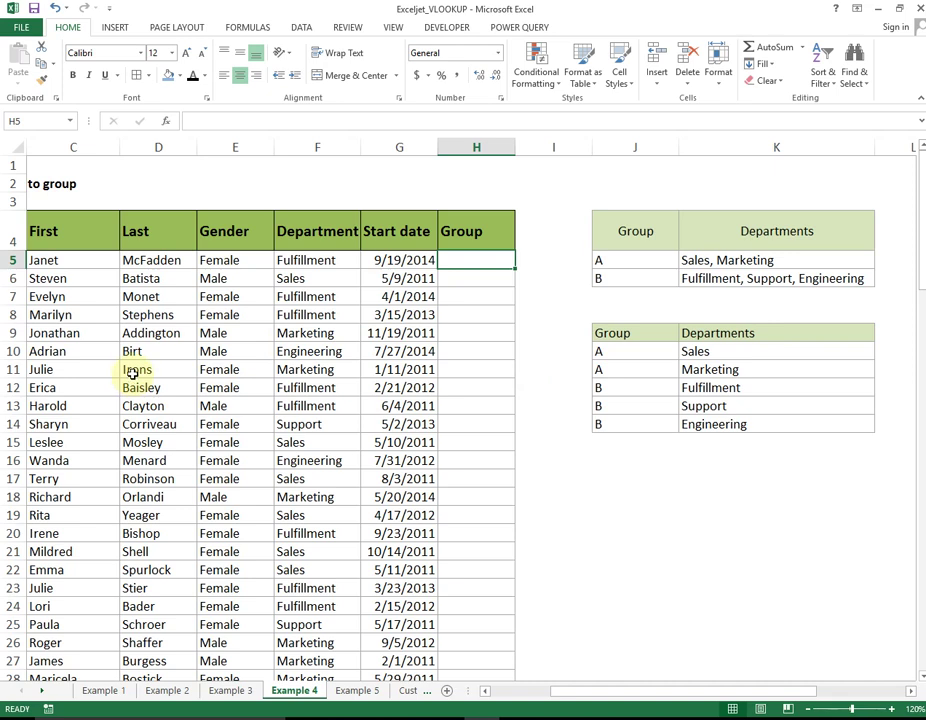
# Step: Inspect the first employee's row: name, gender Female and department Fulfillment
pyautogui.moveTo(75, 263); pyautogui.dragTo(458, 257)
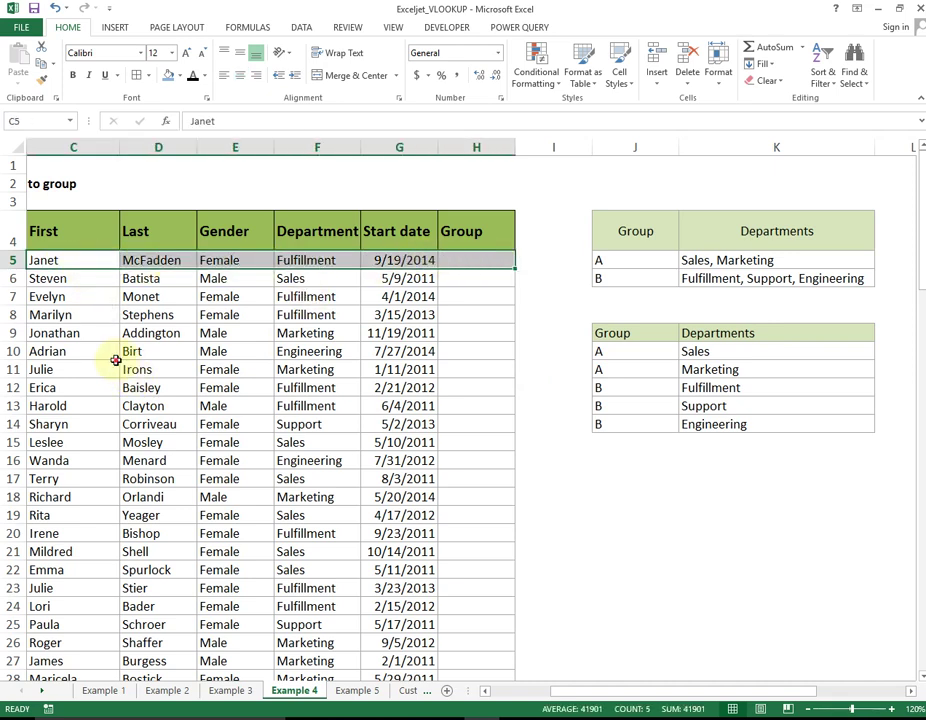
pyautogui.click(75, 369)
pyautogui.click(56, 262)
pyautogui.click(156, 260)
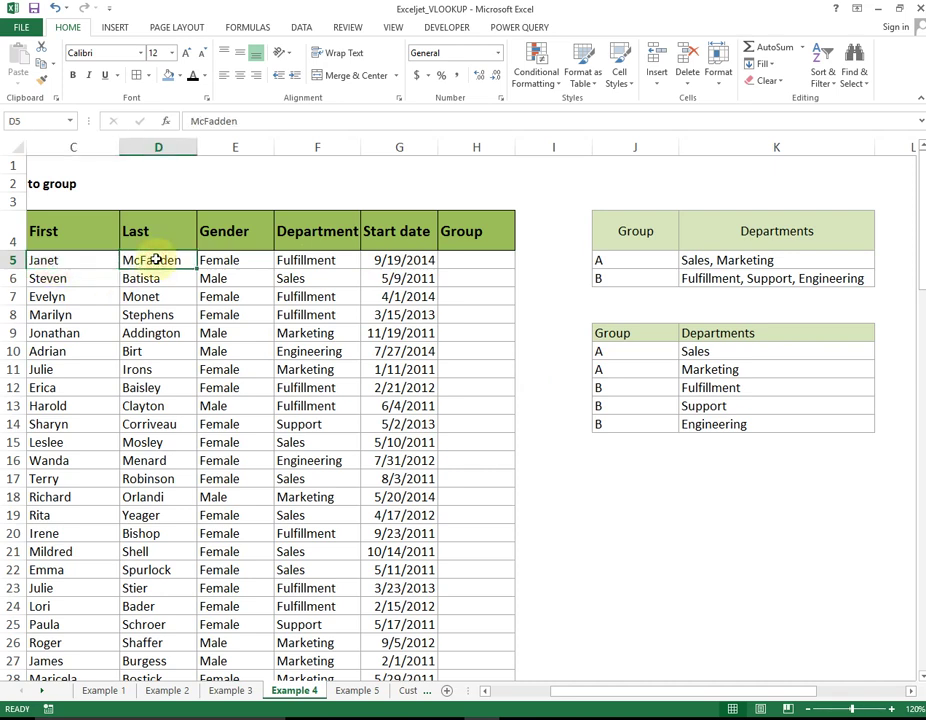
pyautogui.click(223, 260)
pyautogui.click(295, 259)
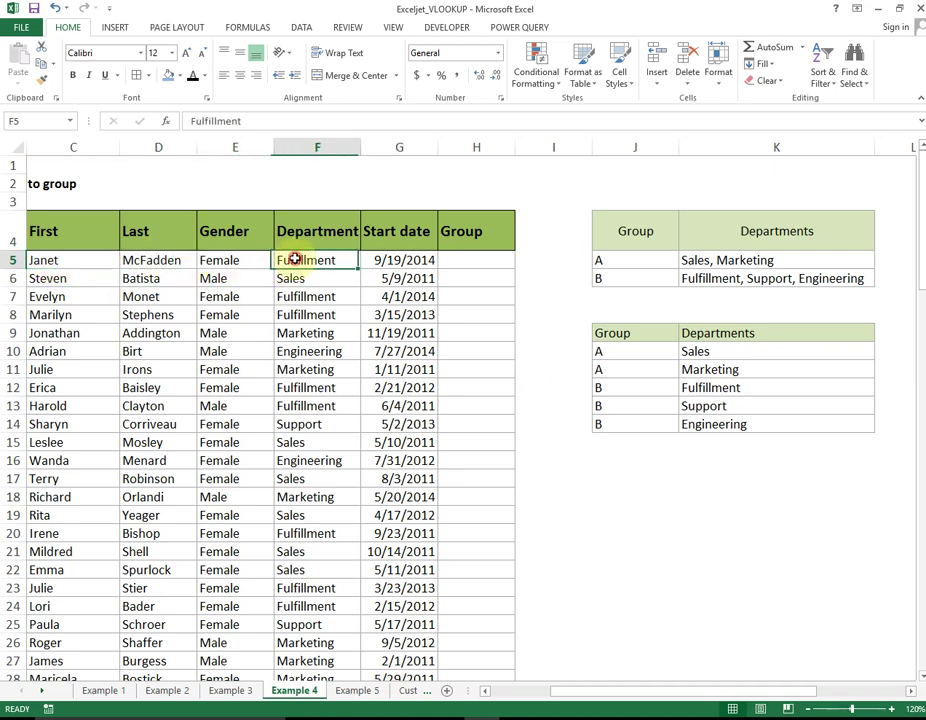
pyautogui.click(319, 336)
pyautogui.click(308, 259)
pyautogui.click(240, 259)
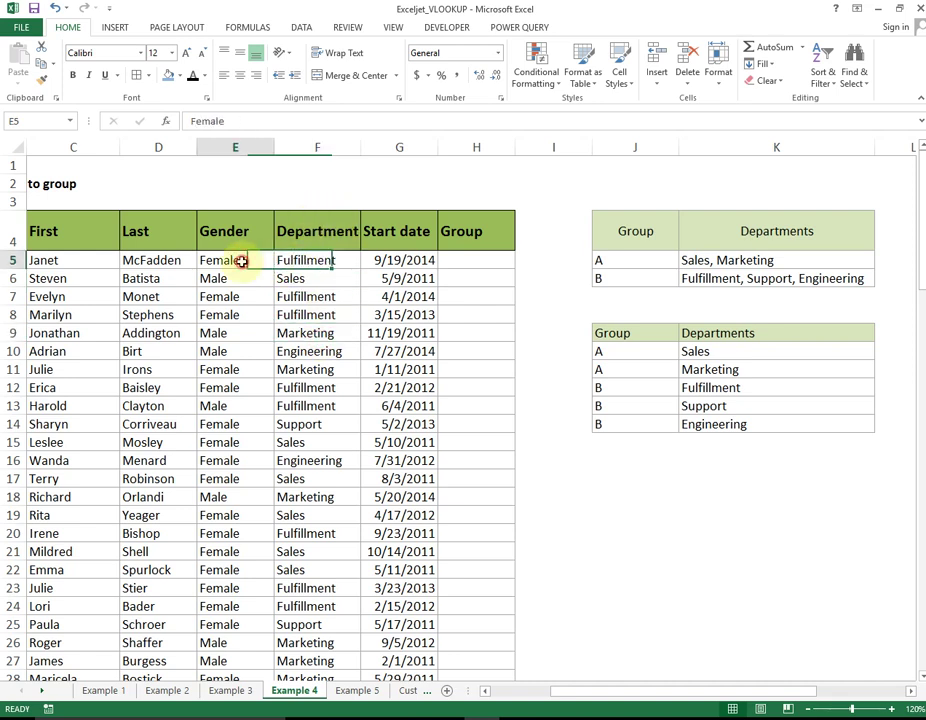
pyautogui.click(167, 260)
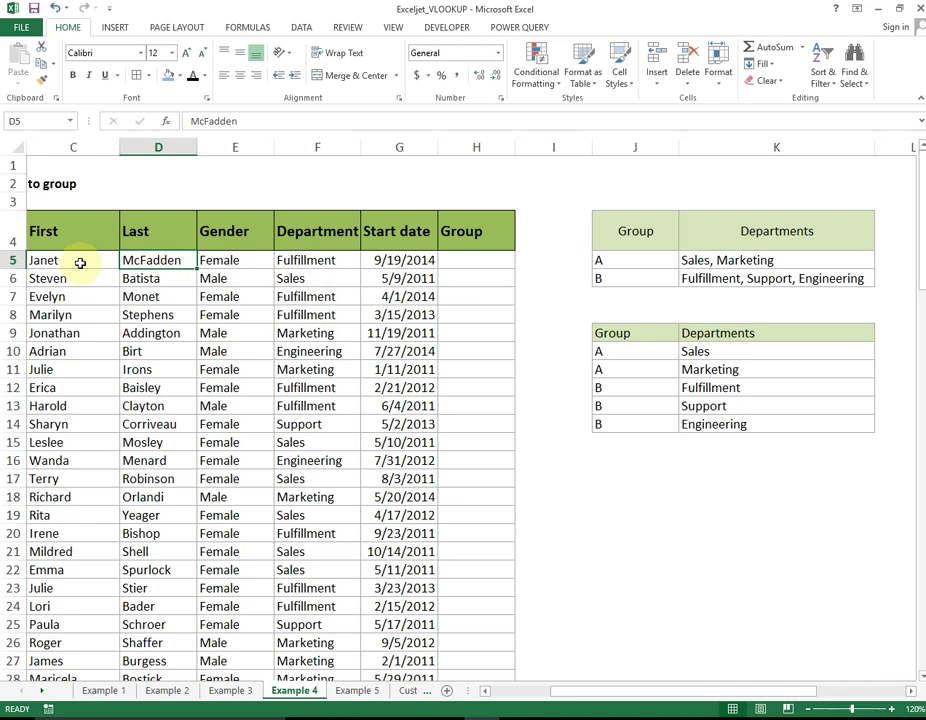
pyautogui.click(80, 263)
pyautogui.moveTo(308, 262); pyautogui.dragTo(94, 262)
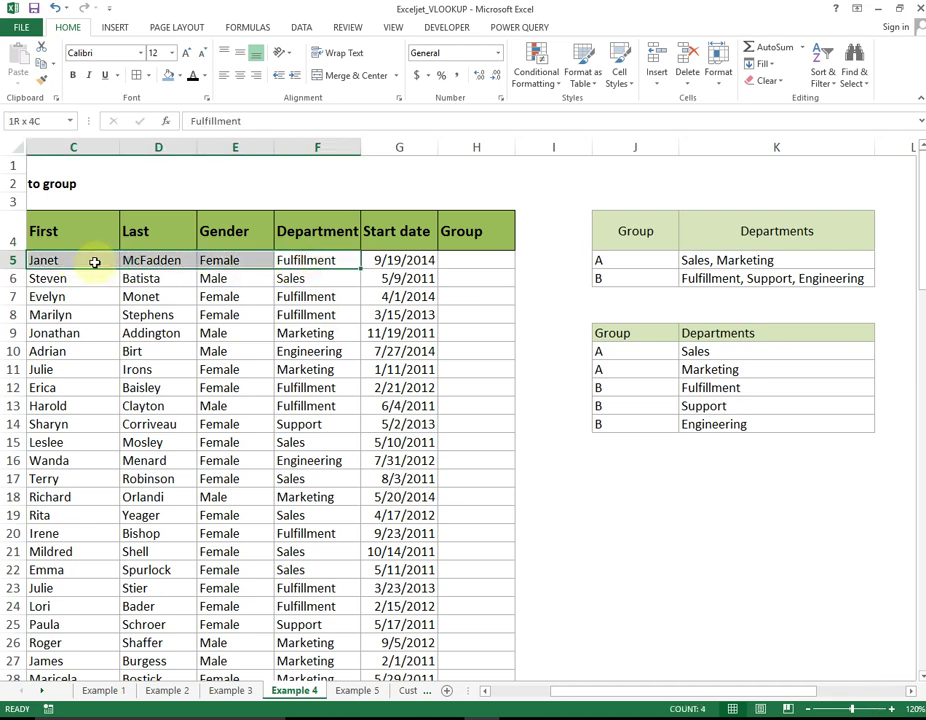
# Step: Move the Departments column to the left of Group in the lookup table
pyautogui.click(618, 333)
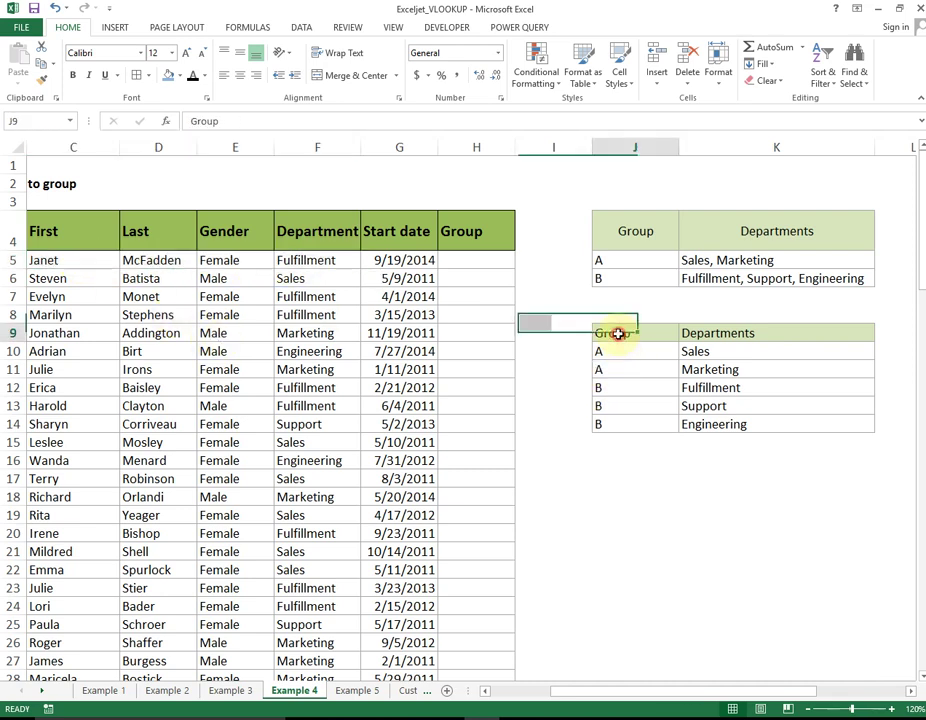
pyautogui.moveTo(618, 333); pyautogui.dragTo(727, 422)
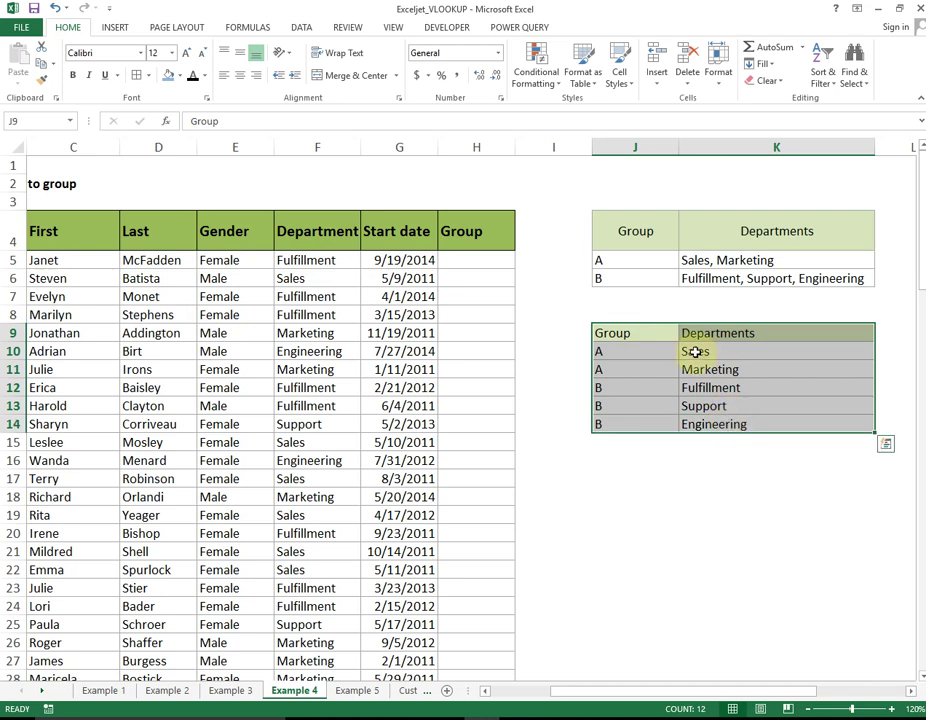
pyautogui.click(705, 333)
pyautogui.click(616, 331)
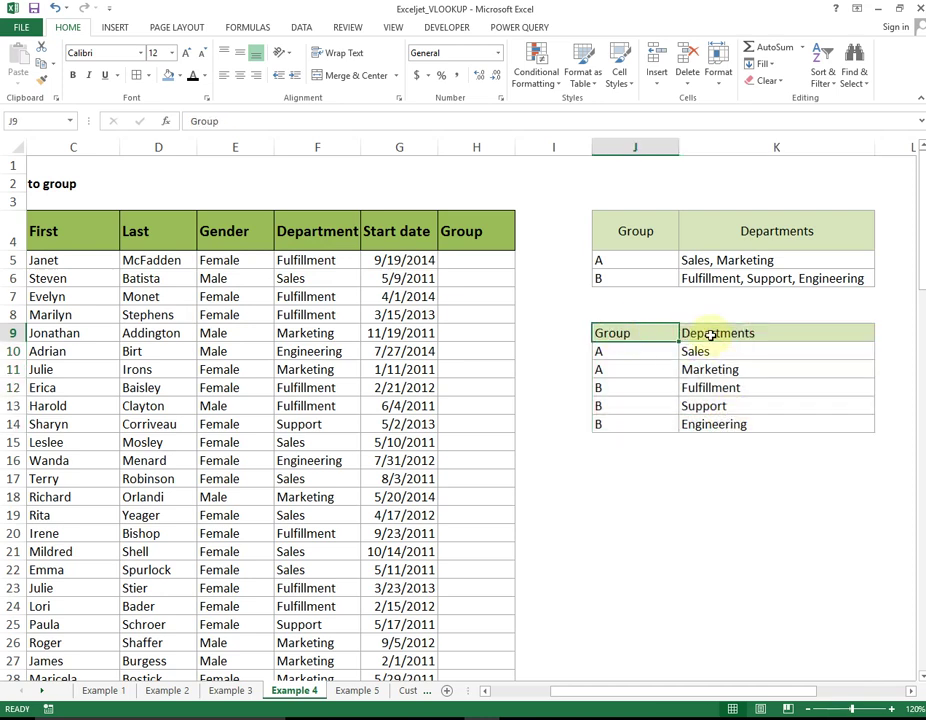
pyautogui.moveTo(711, 335)
pyautogui.mouseDown()
pyautogui.moveTo(727, 428)
pyautogui.moveTo(565, 424)
pyautogui.mouseUp()
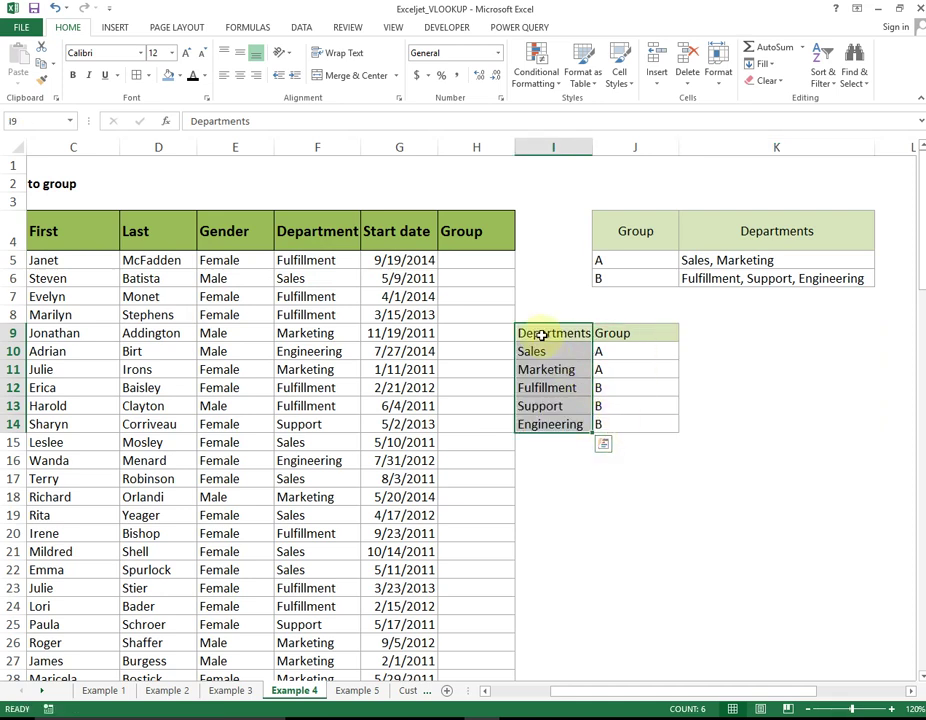
# Step: Enter =VLOOKUP(F5,$I$9:$J$14,2,FALSE) in H5 for an exact-match group lookup
pyautogui.click(466, 261)
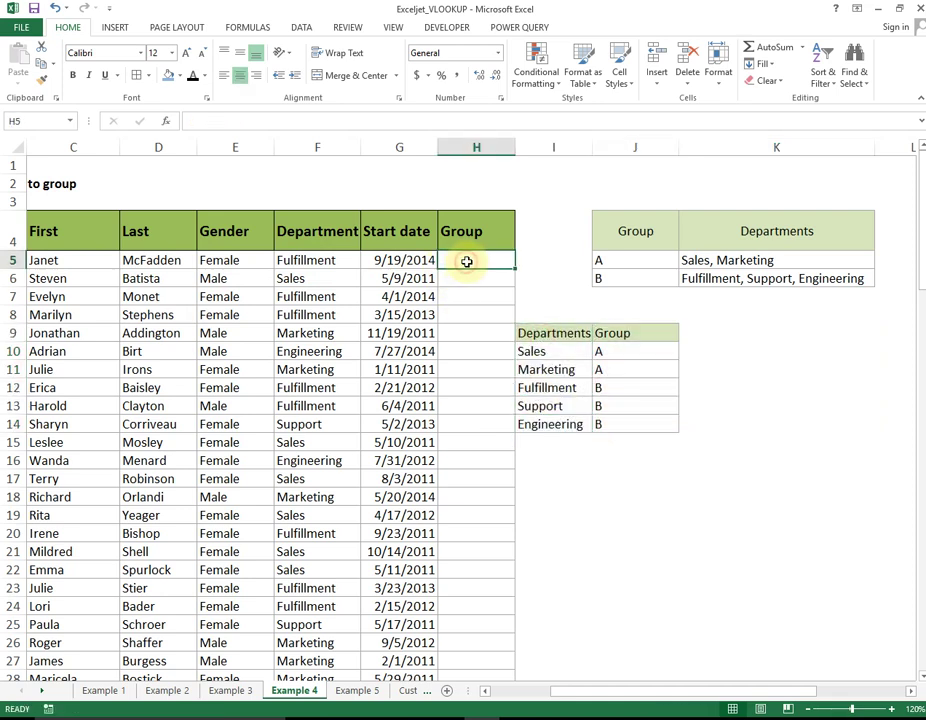
pyautogui.write('=vl')
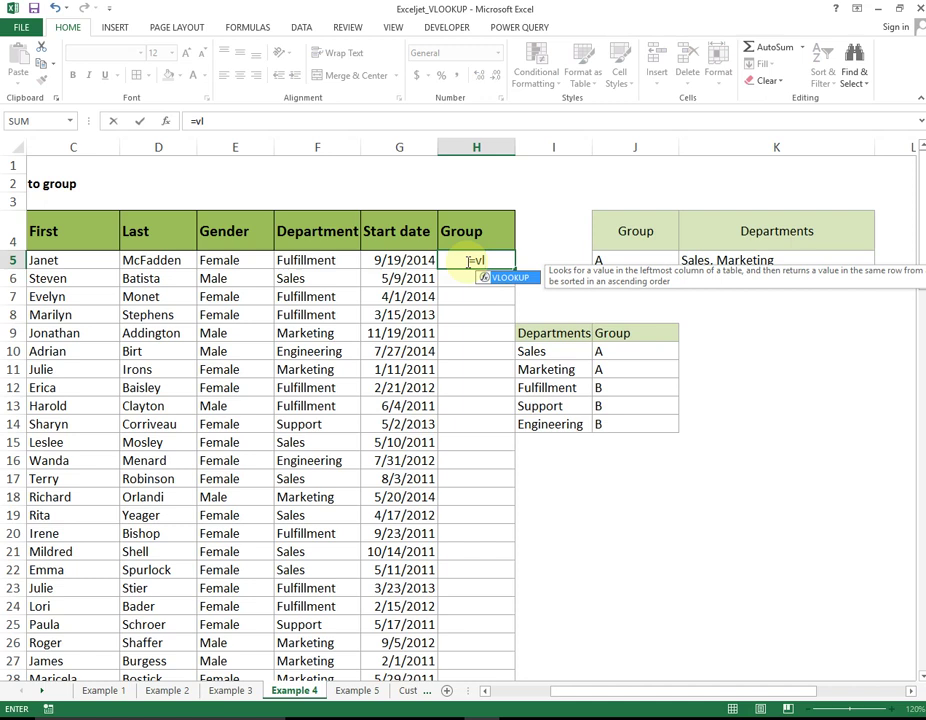
pyautogui.press('Tab')
pyautogui.press('Left')
pyautogui.press('Left')
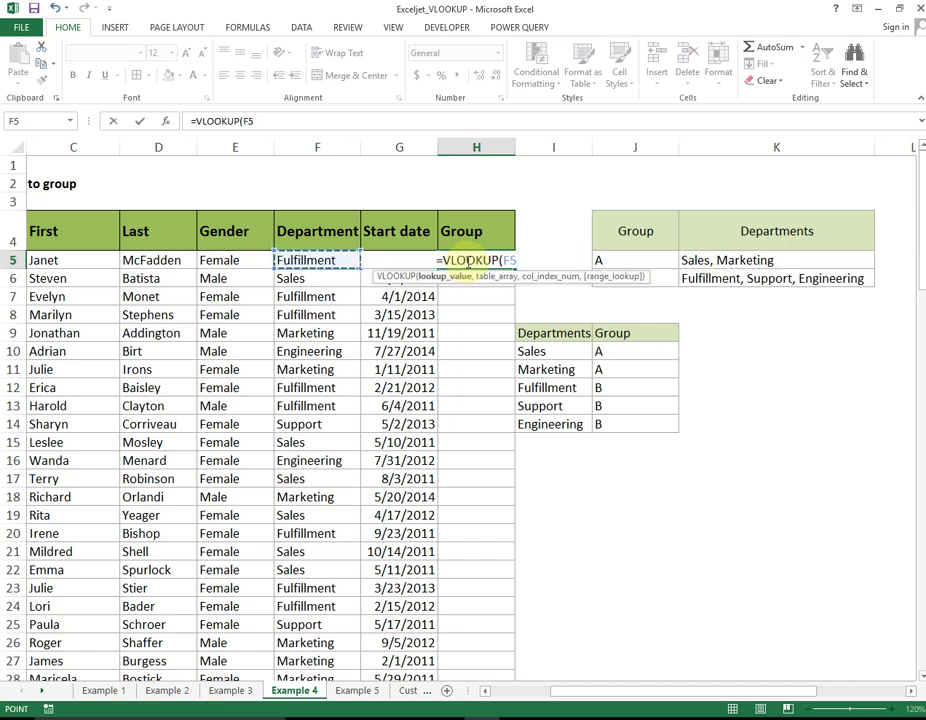
pyautogui.write(',')
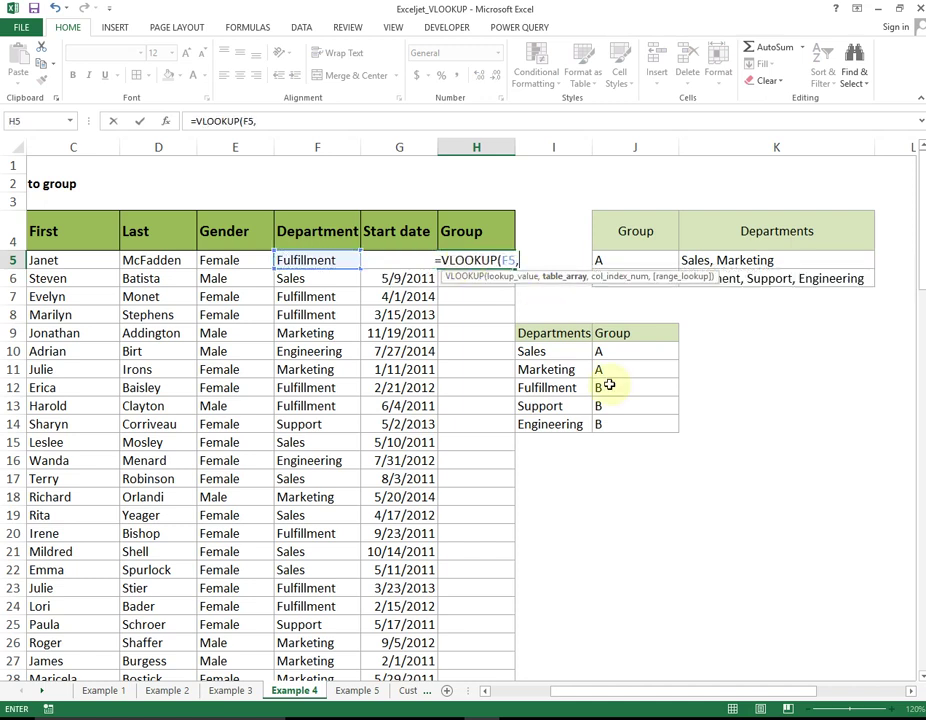
pyautogui.moveTo(550, 333); pyautogui.dragTo(620, 428)
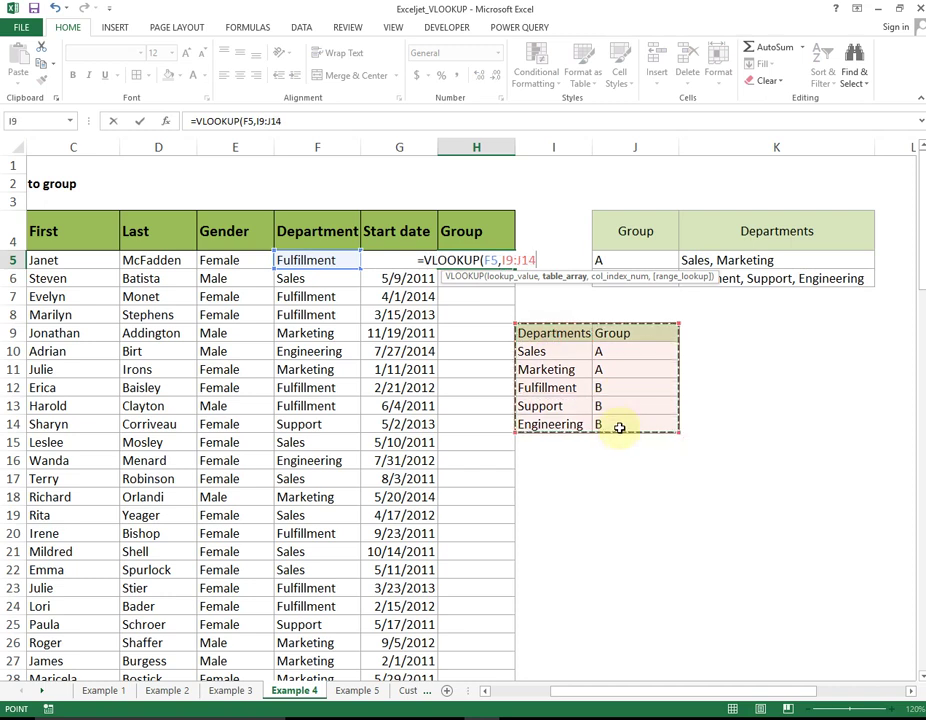
pyautogui.press('F4')
pyautogui.write('$J$14,')
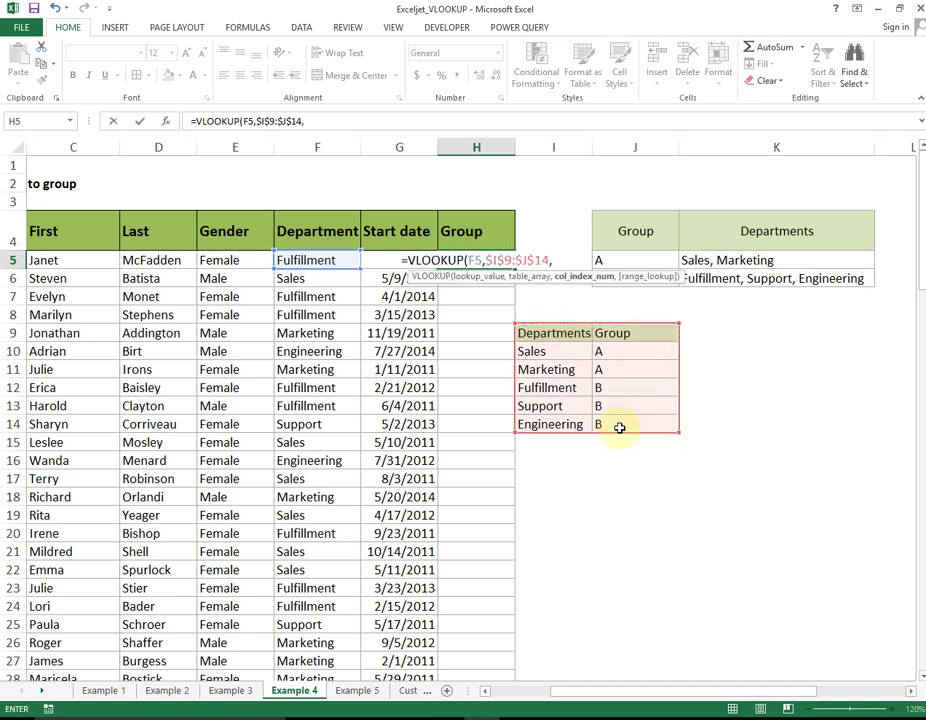
pyautogui.write('2,')
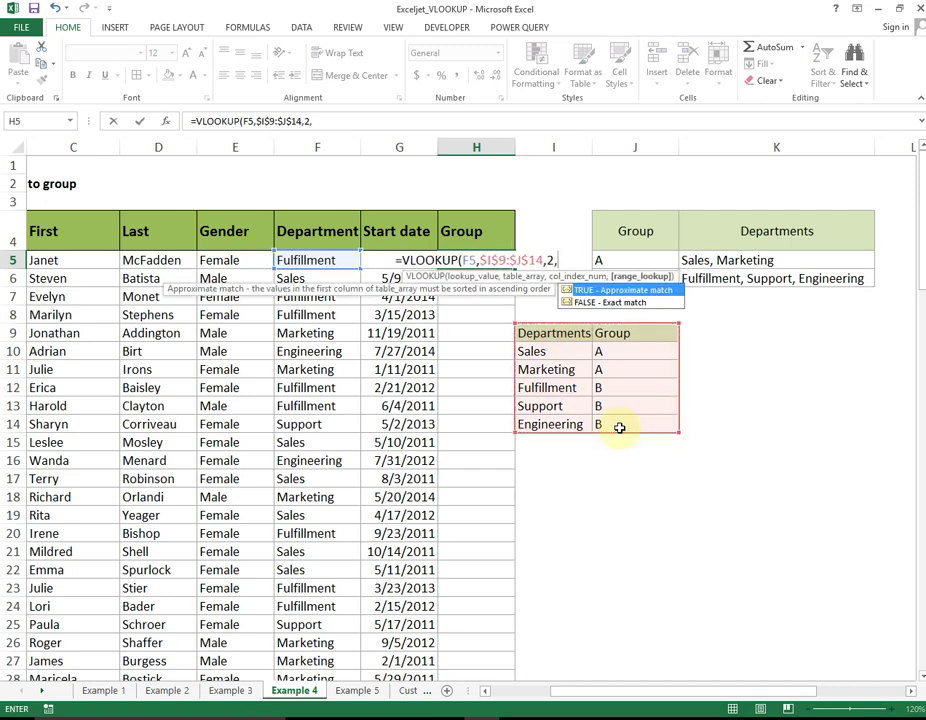
pyautogui.press('Down')
pyautogui.press('Tab')
pyautogui.write(')')
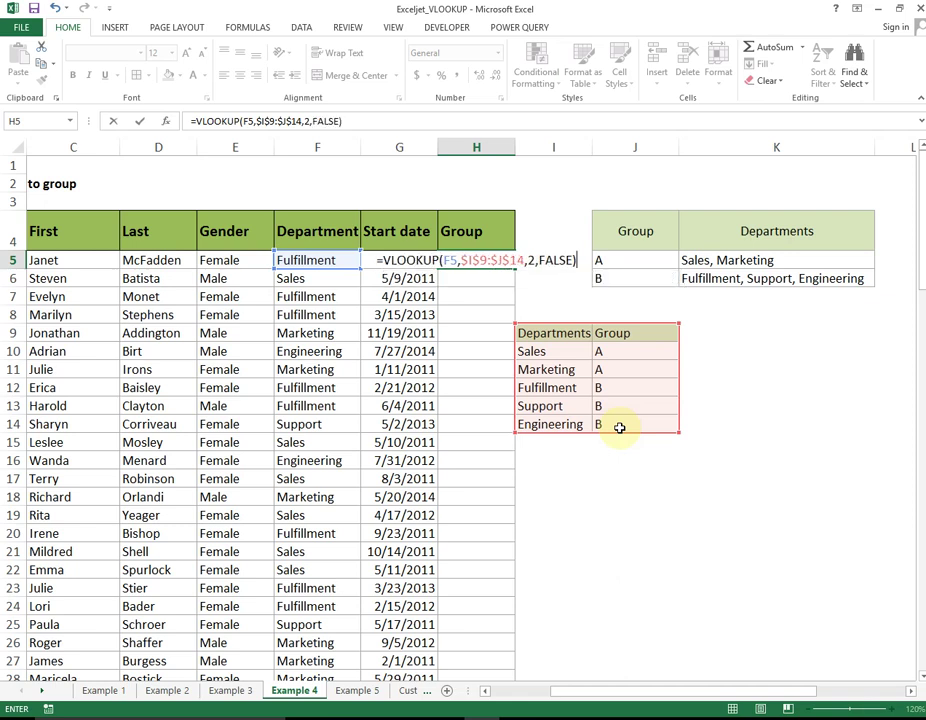
pyautogui.press('Return')
# Step: Change the department reference in H5 to the mixed reference $F5
pyautogui.press('Up')
pyautogui.press('F2')
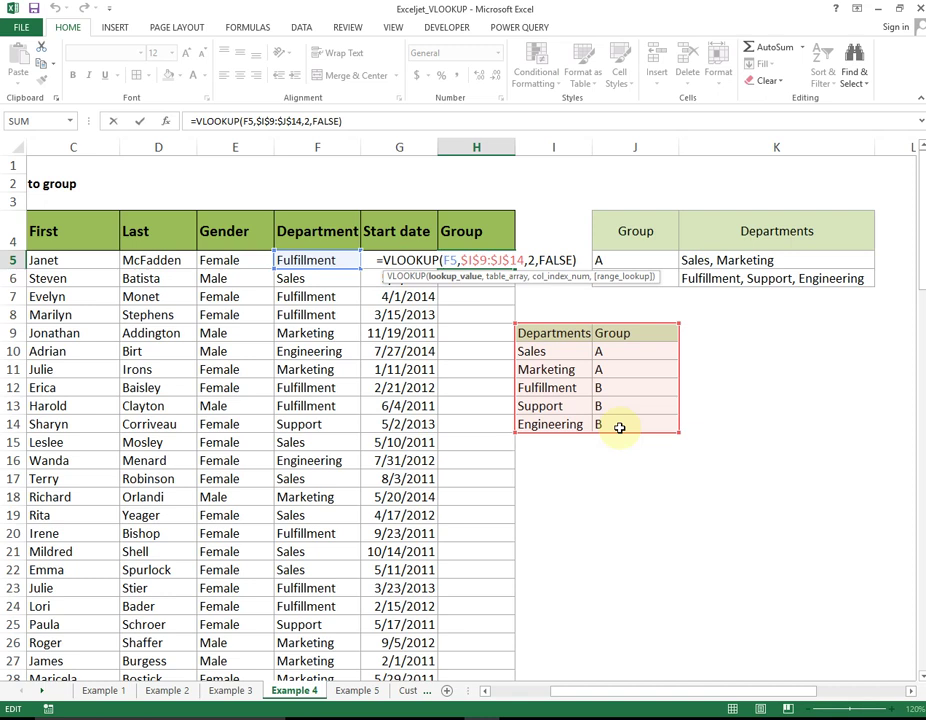
pyautogui.press('F4')
pyautogui.press('F4')
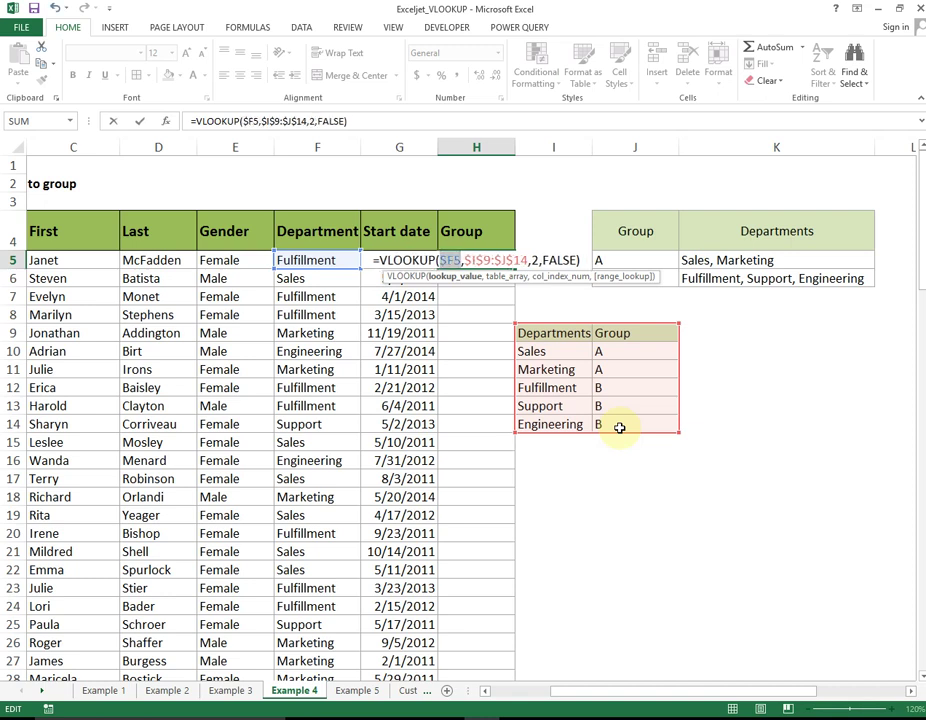
pyautogui.press('Return')
pyautogui.press('Up')
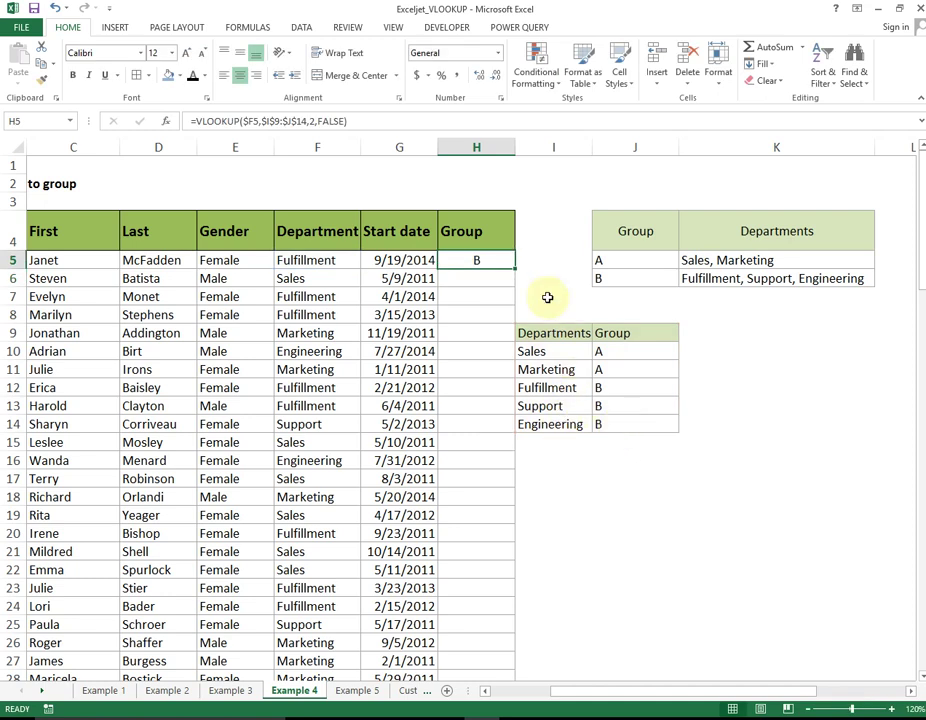
# Step: Fill the Group formula down to H18 and verify rows 6, 9 and 12–14 against the table
pyautogui.moveTo(517, 268); pyautogui.dragTo(502, 505)
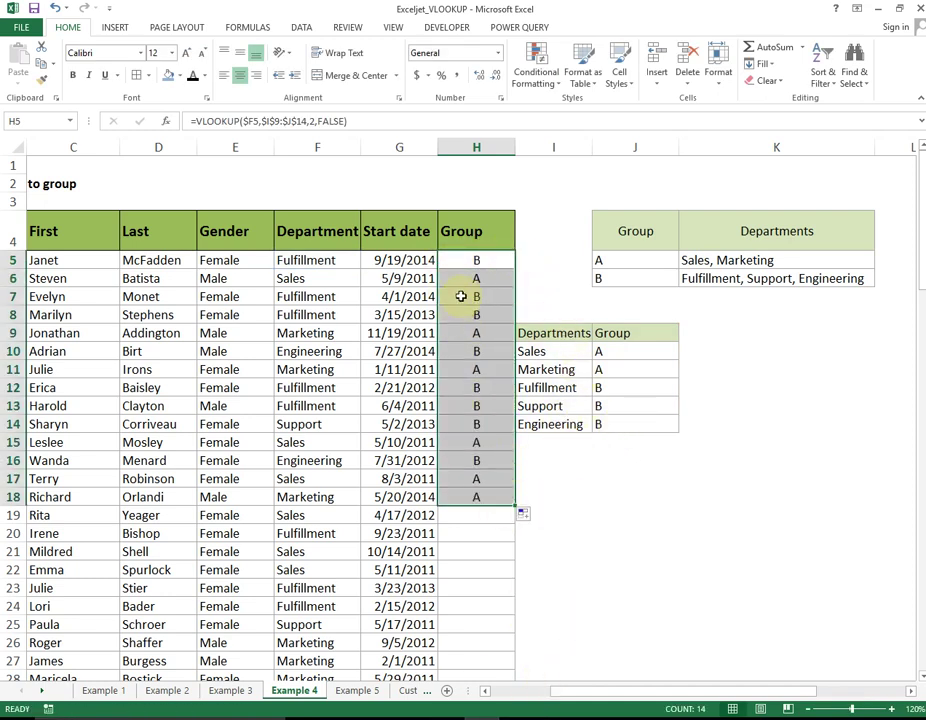
pyautogui.moveTo(305, 278); pyautogui.dragTo(476, 278)
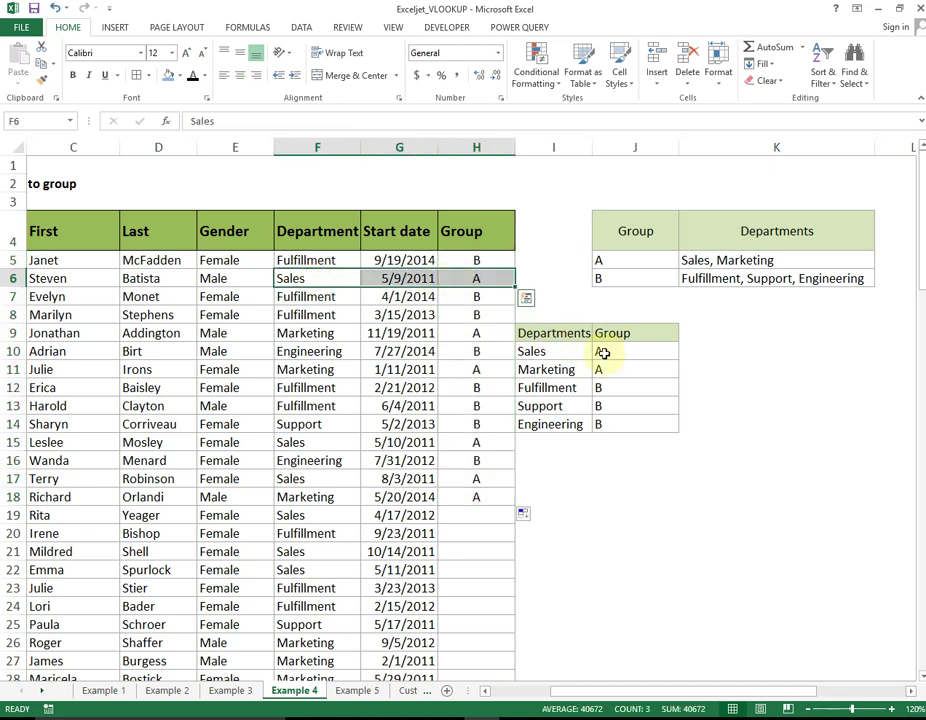
pyautogui.moveTo(307, 333); pyautogui.dragTo(490, 334)
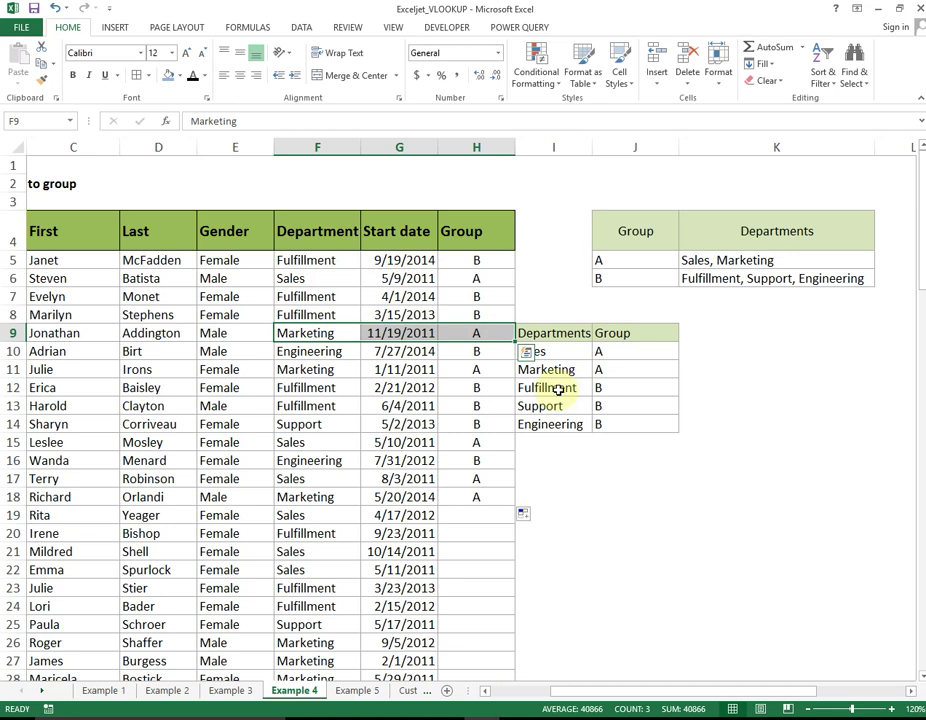
pyautogui.moveTo(310, 424); pyautogui.dragTo(496, 422)
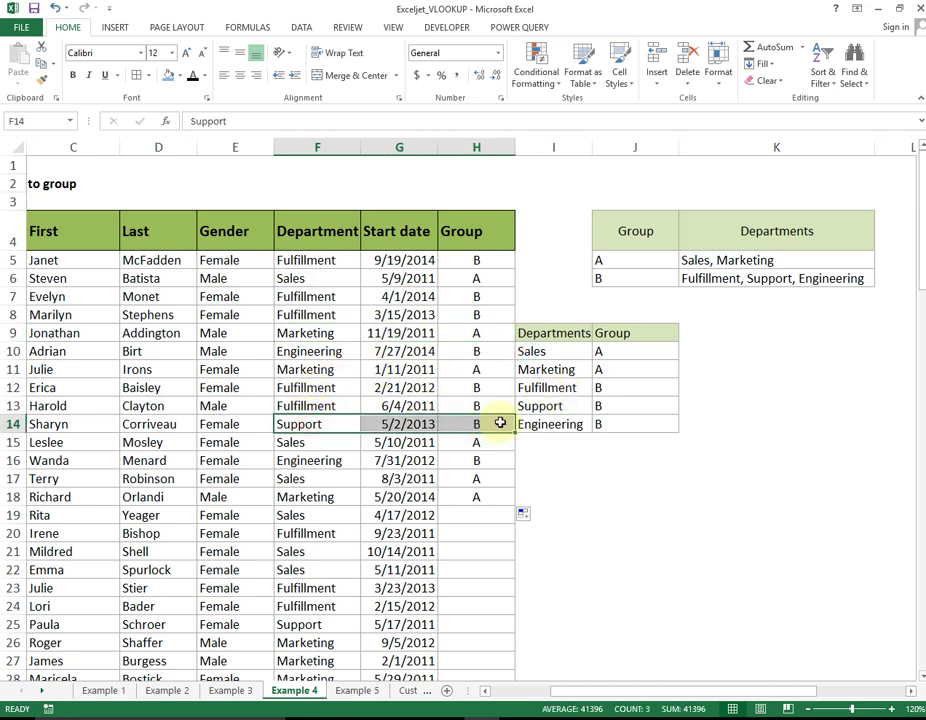
pyautogui.moveTo(310, 405); pyautogui.dragTo(480, 422)
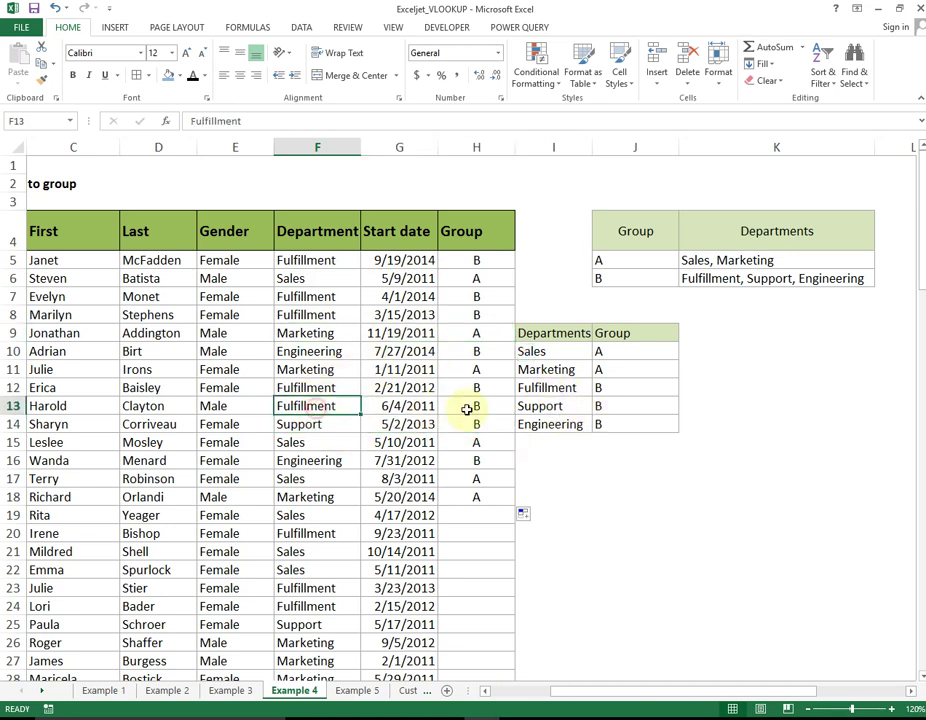
pyautogui.moveTo(312, 386); pyautogui.dragTo(480, 423)
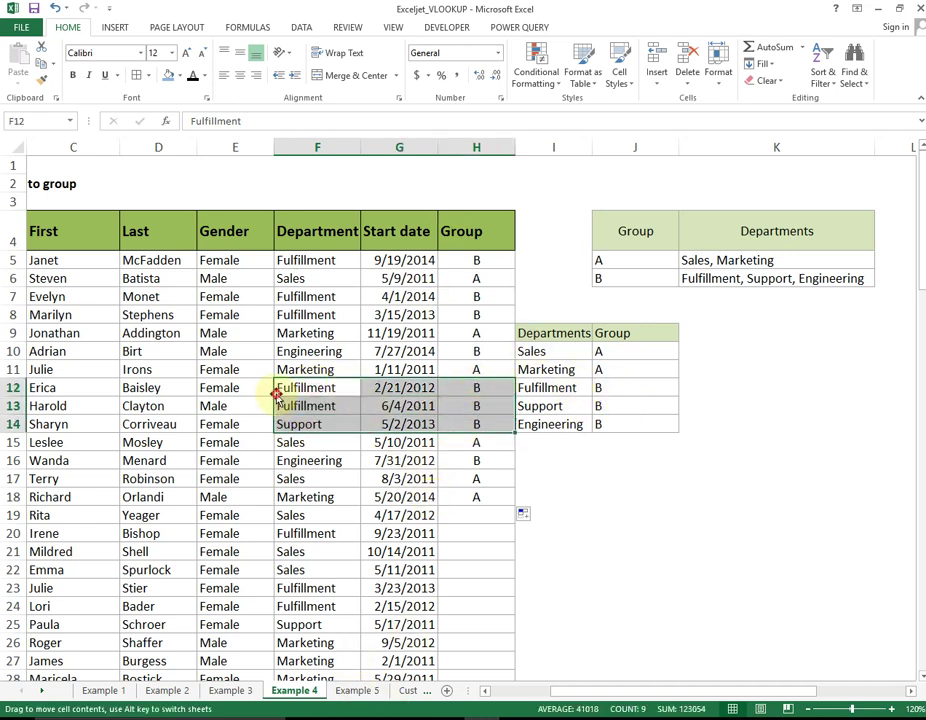
# Step: On Example 5, review the empty Last through Zip customer columns
pyautogui.click(350, 692)
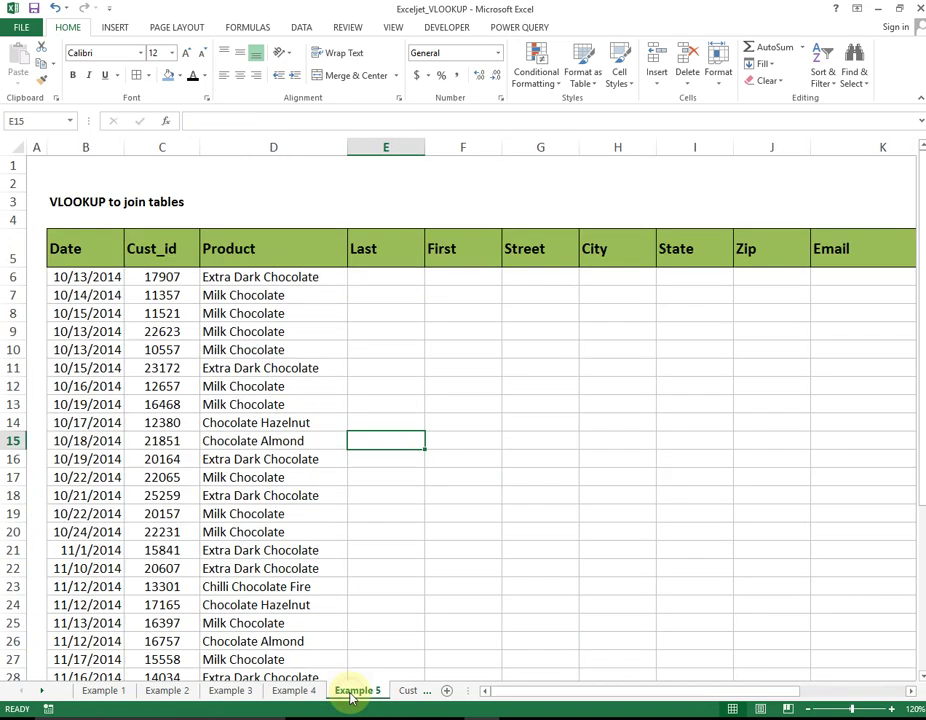
pyautogui.click(118, 312)
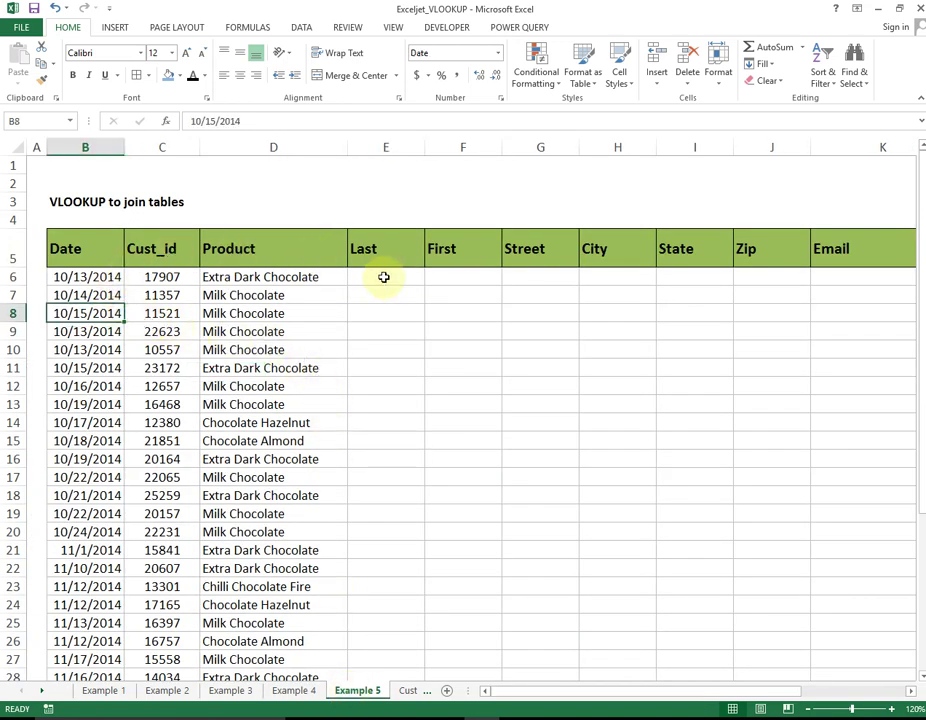
pyautogui.moveTo(384, 260); pyautogui.dragTo(736, 559)
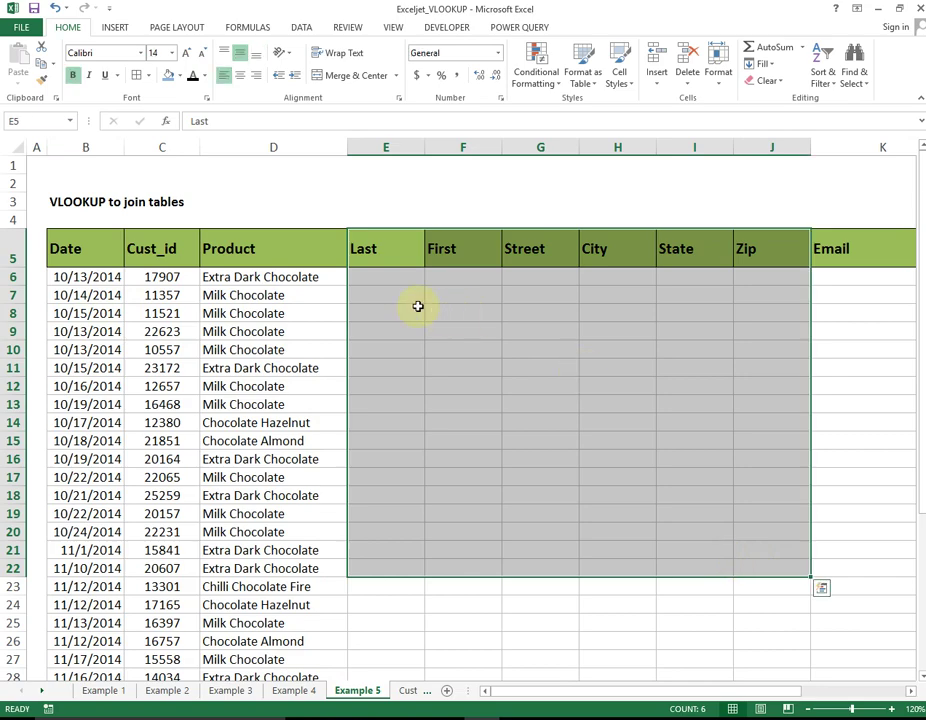
pyautogui.moveTo(391, 279); pyautogui.dragTo(390, 349)
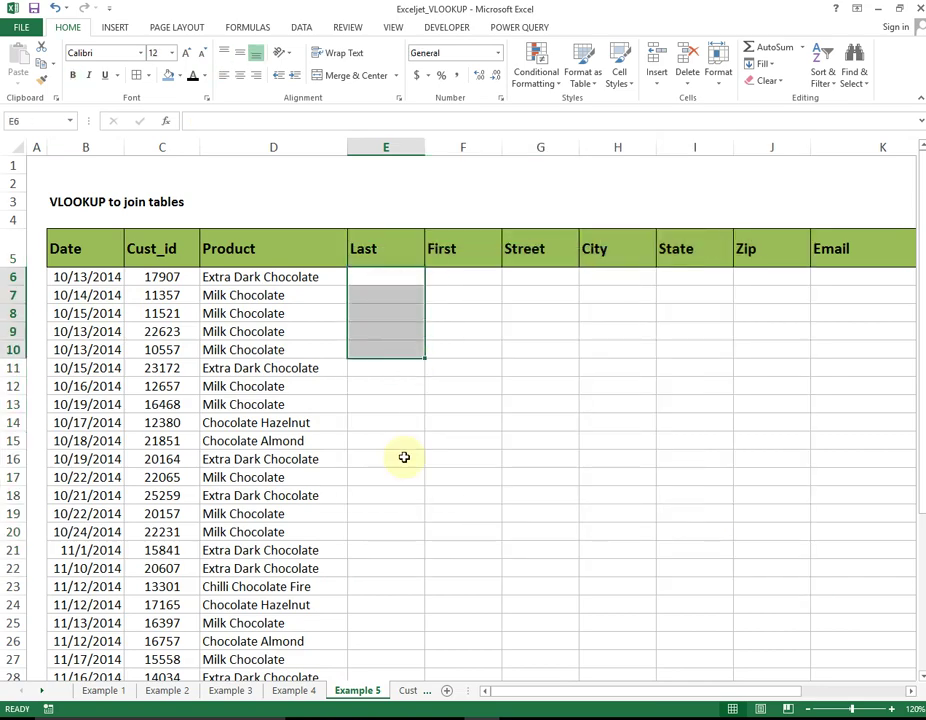
# Step: Review the Customers sheet table and its Cust_id values
pyautogui.click(410, 692)
pyautogui.moveTo(65, 280)
pyautogui.mouseDown()
pyautogui.moveTo(603, 516)
pyautogui.moveTo(682, 569)
pyautogui.mouseUp()
pyautogui.click(269, 393)
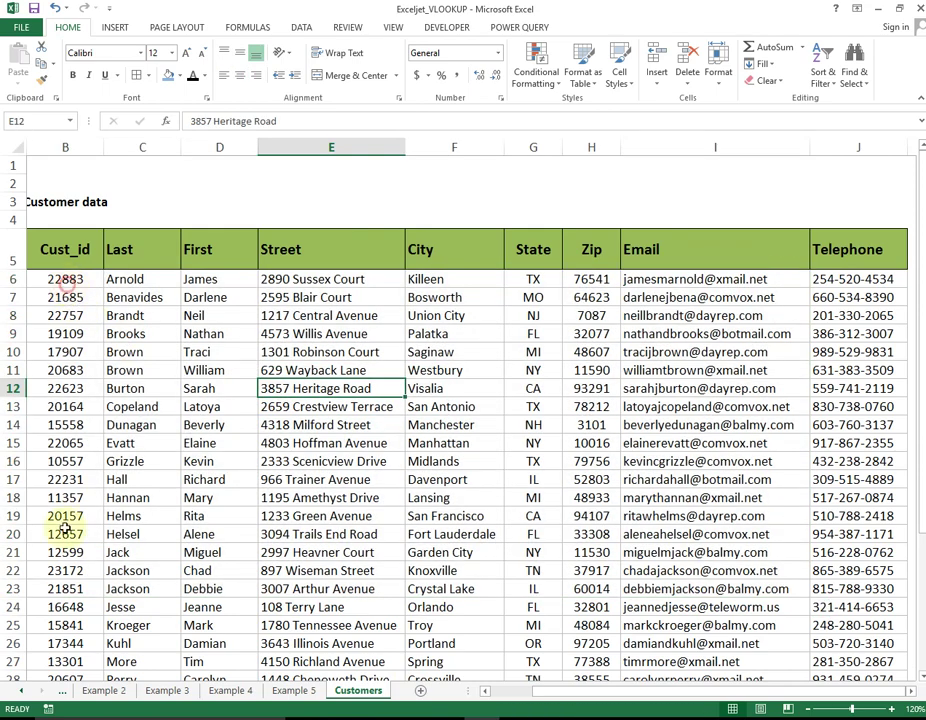
pyautogui.moveTo(65, 280); pyautogui.dragTo(65, 533)
# Step: Back on Example 5, review the order Cust_id values and the empty detail area
pyautogui.click(293, 690)
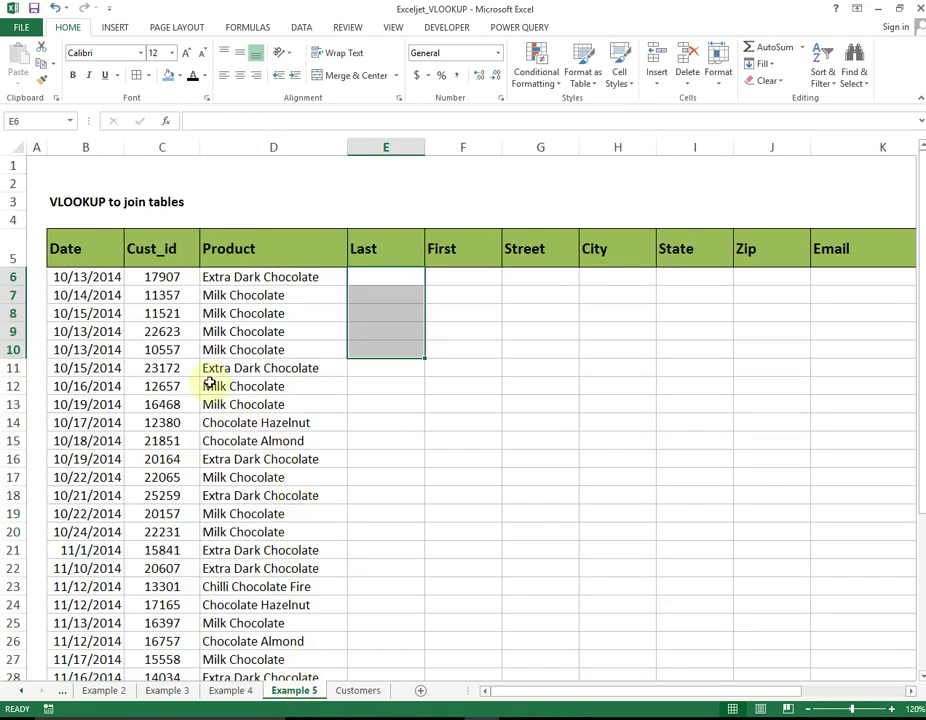
pyautogui.moveTo(166, 279); pyautogui.dragTo(152, 441)
pyautogui.click(161, 281)
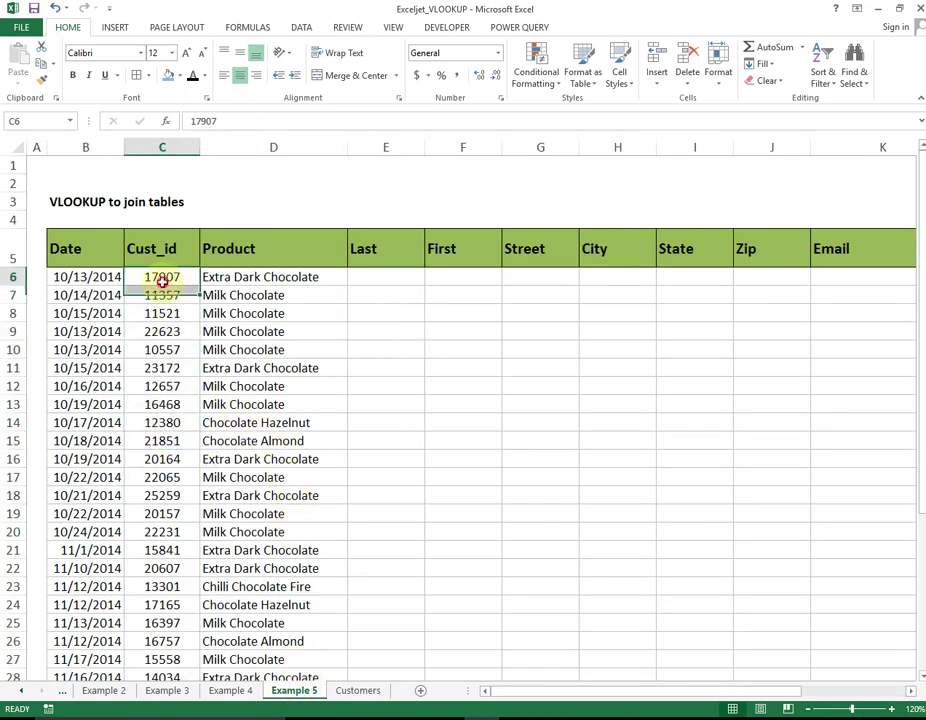
pyautogui.moveTo(386, 295); pyautogui.dragTo(674, 544)
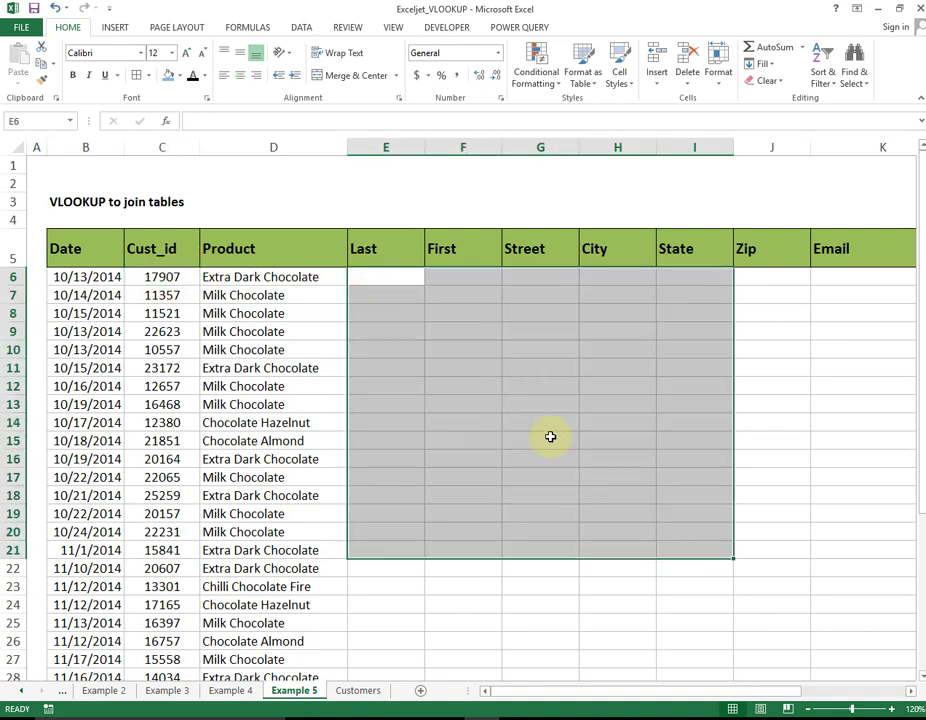
pyautogui.click(455, 401)
# Step: Select the customer table on the Customers sheet from Cust_id through Email
pyautogui.click(355, 692)
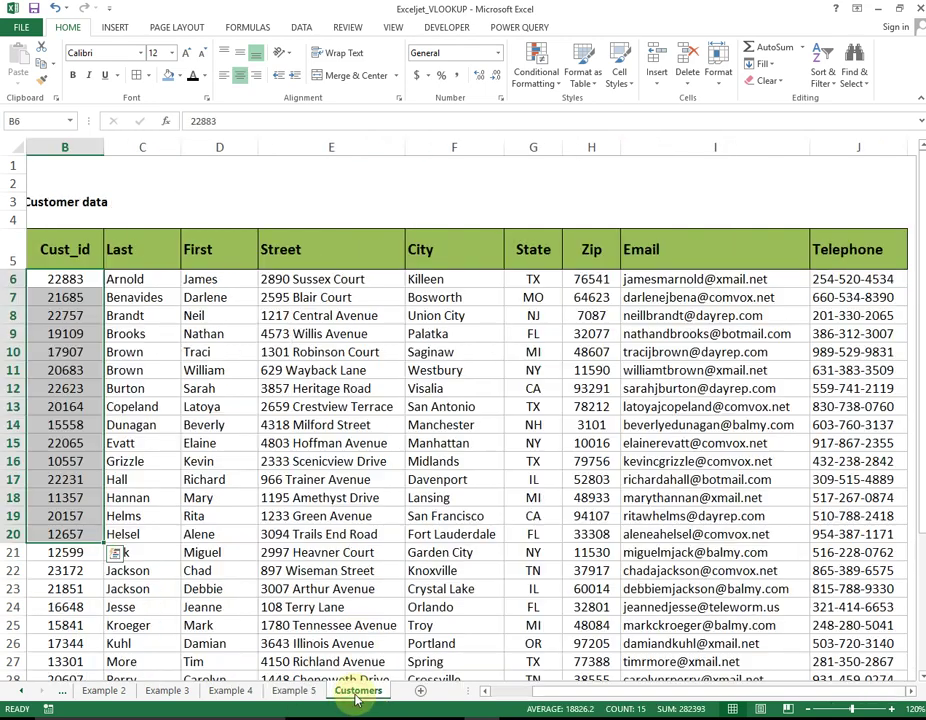
pyautogui.click(318, 455)
pyautogui.moveTo(80, 255); pyautogui.dragTo(530, 462)
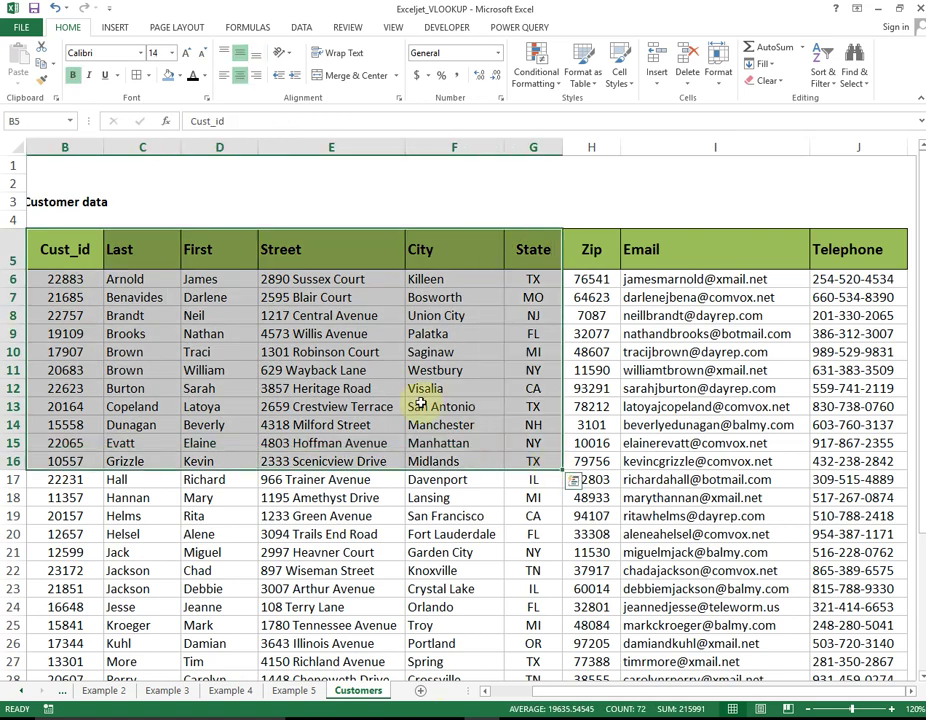
pyautogui.moveTo(83, 260); pyautogui.dragTo(666, 586)
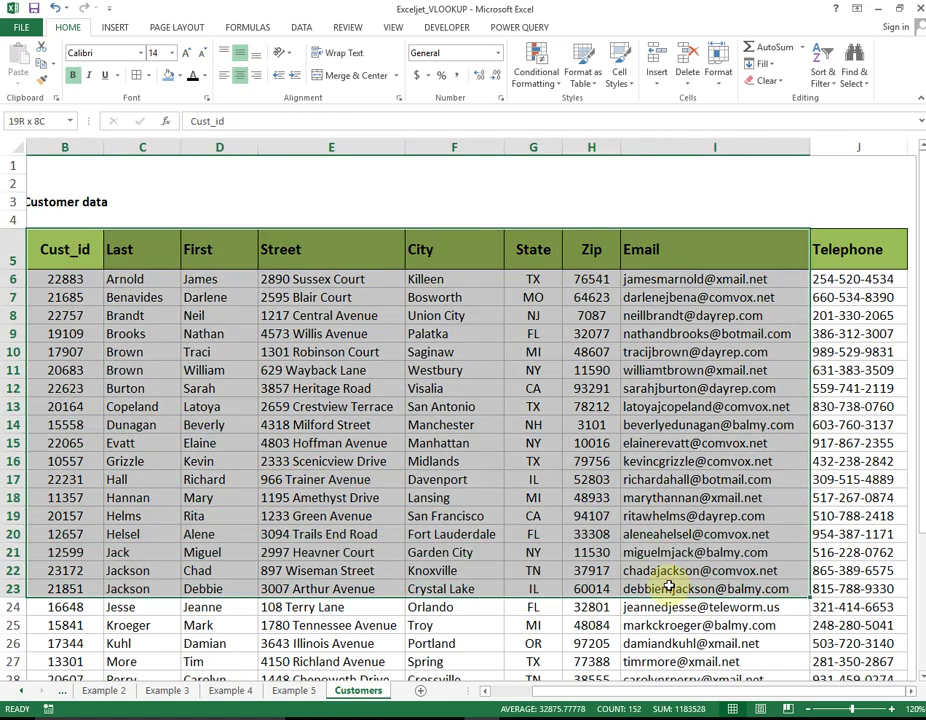
# Step: Check the Cust_Data and Header named ranges via the Name Box, then return to Example 5
pyautogui.click(72, 123)
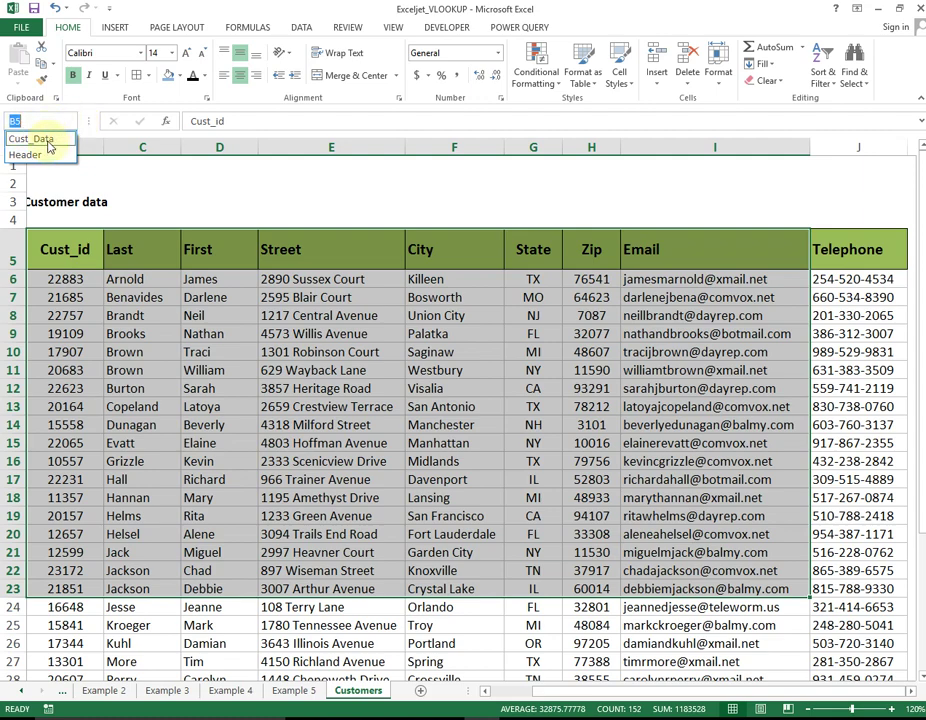
pyautogui.click(40, 139)
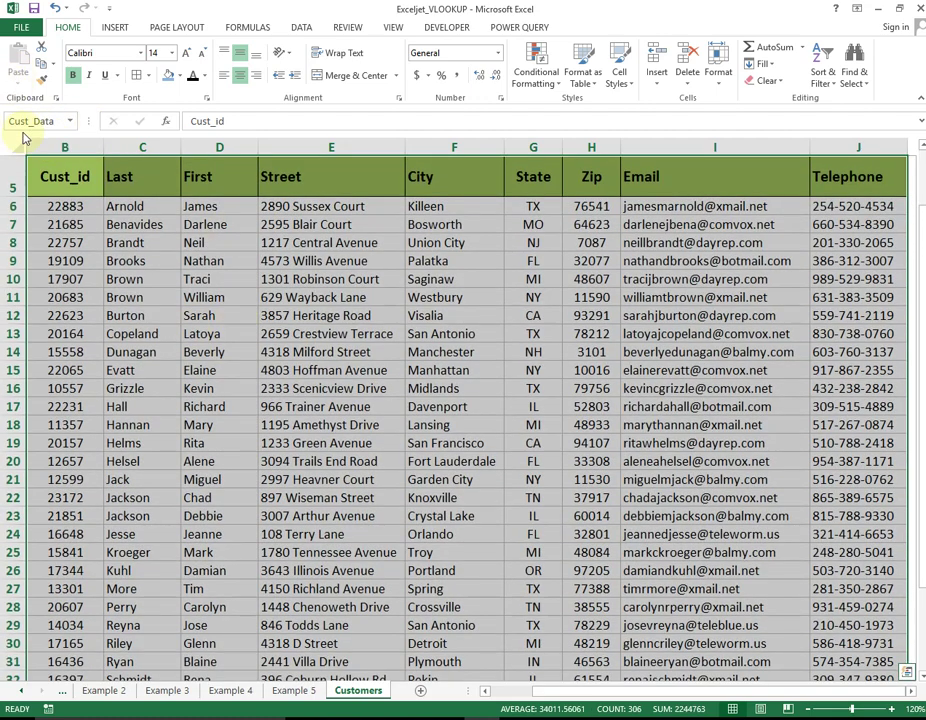
pyautogui.click(70, 121)
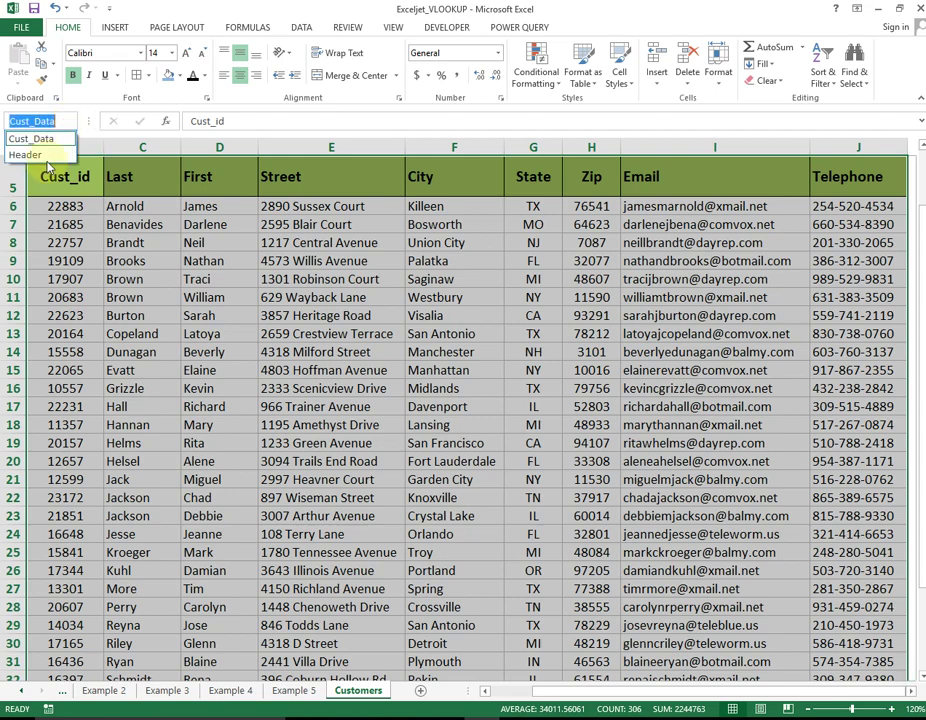
pyautogui.click(42, 155)
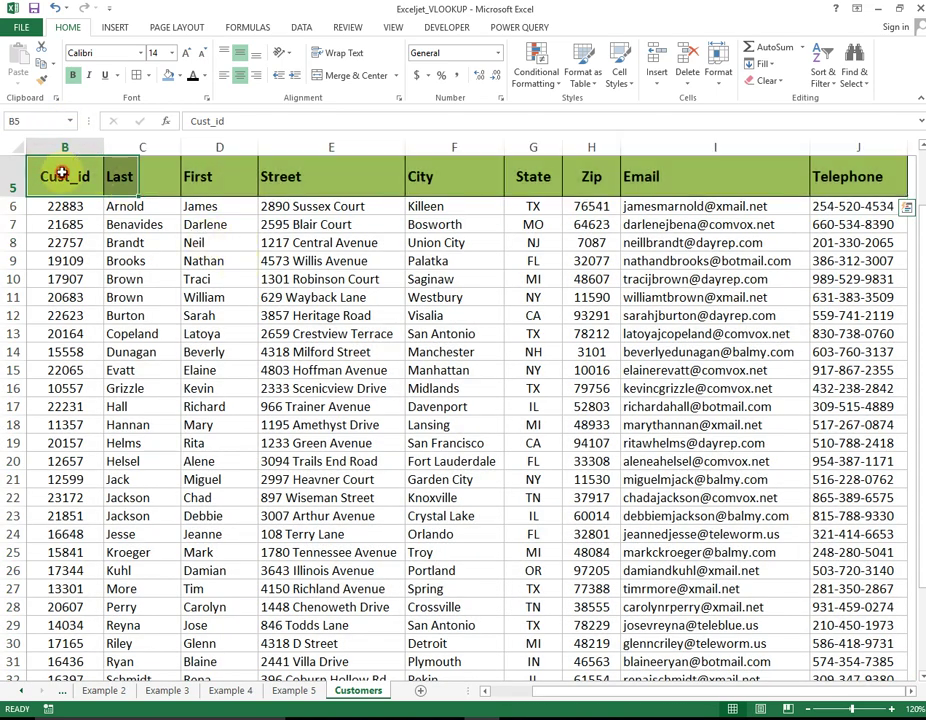
pyautogui.click(210, 298)
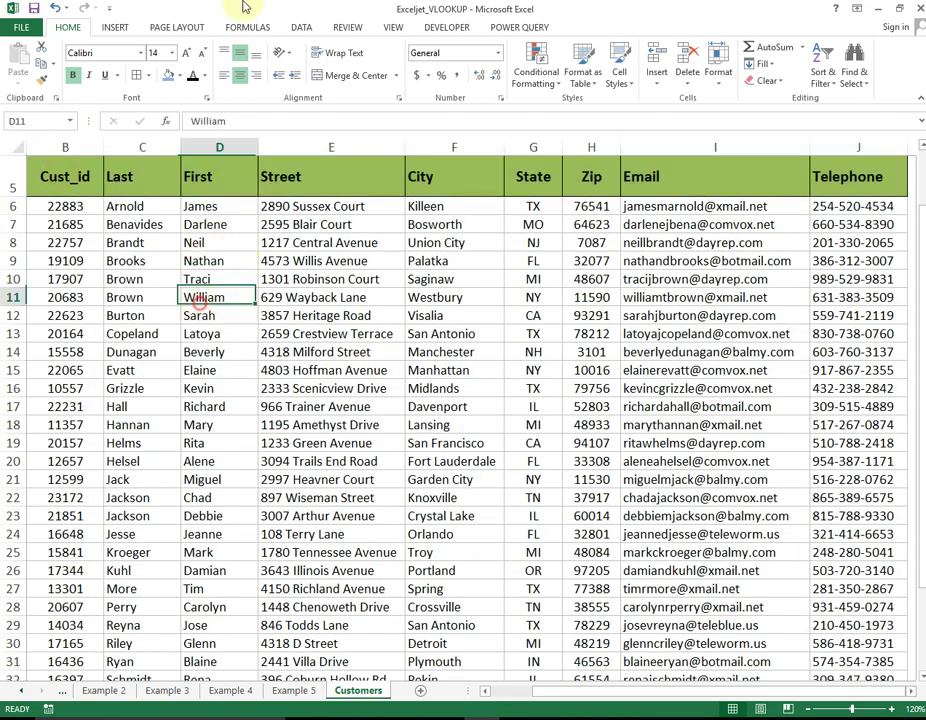
pyautogui.click(304, 694)
# Step: Start a VLOOKUP in E6 using C6 as lookup value and Cust_Data as the table
pyautogui.click(375, 280)
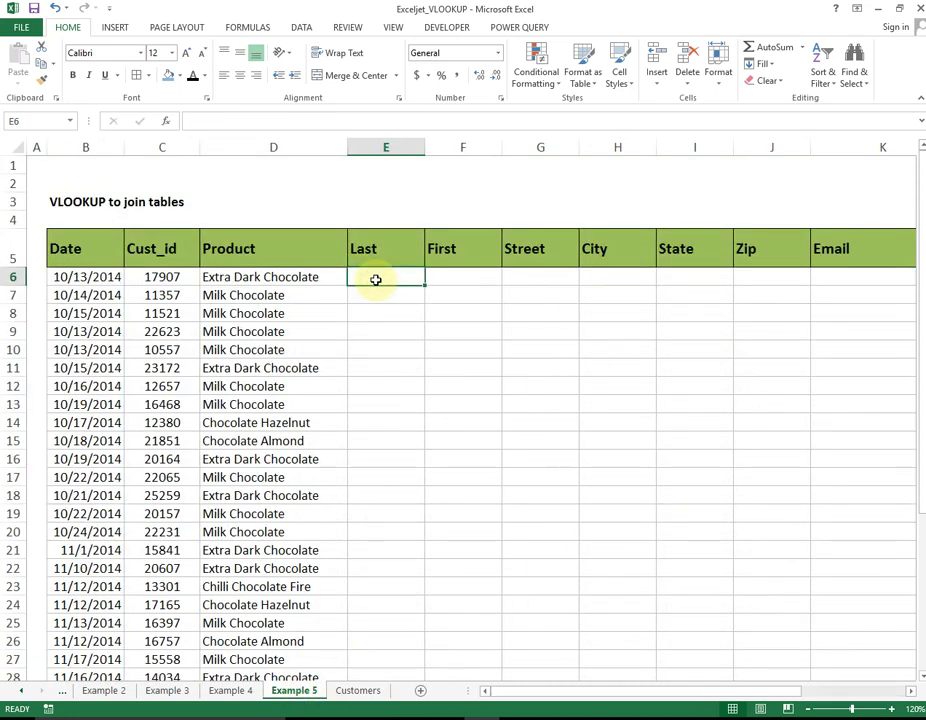
pyautogui.write('=vl')
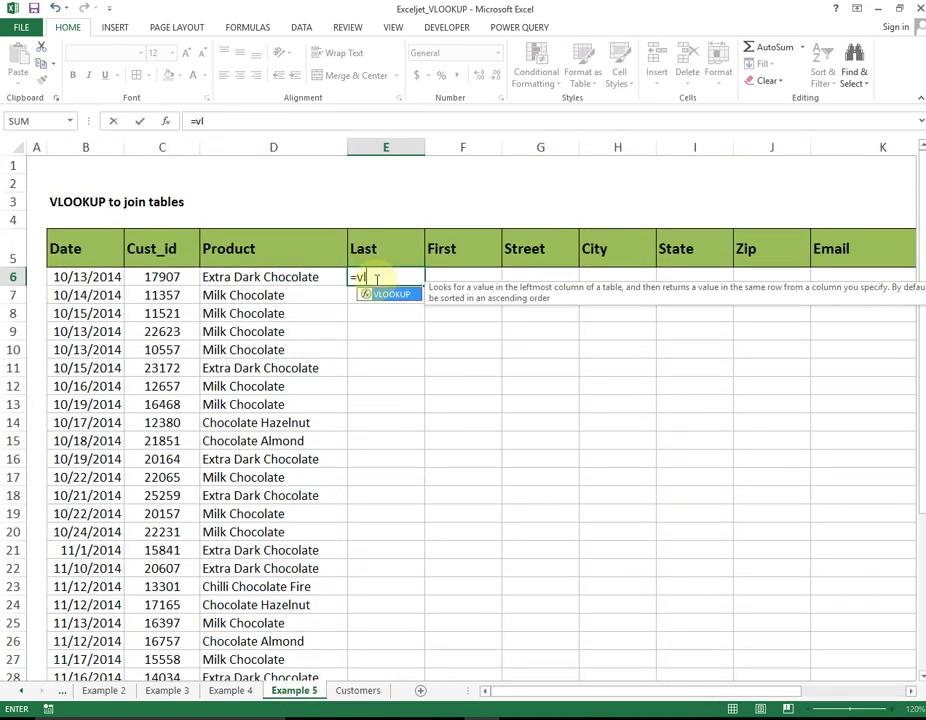
pyautogui.press('Tab')
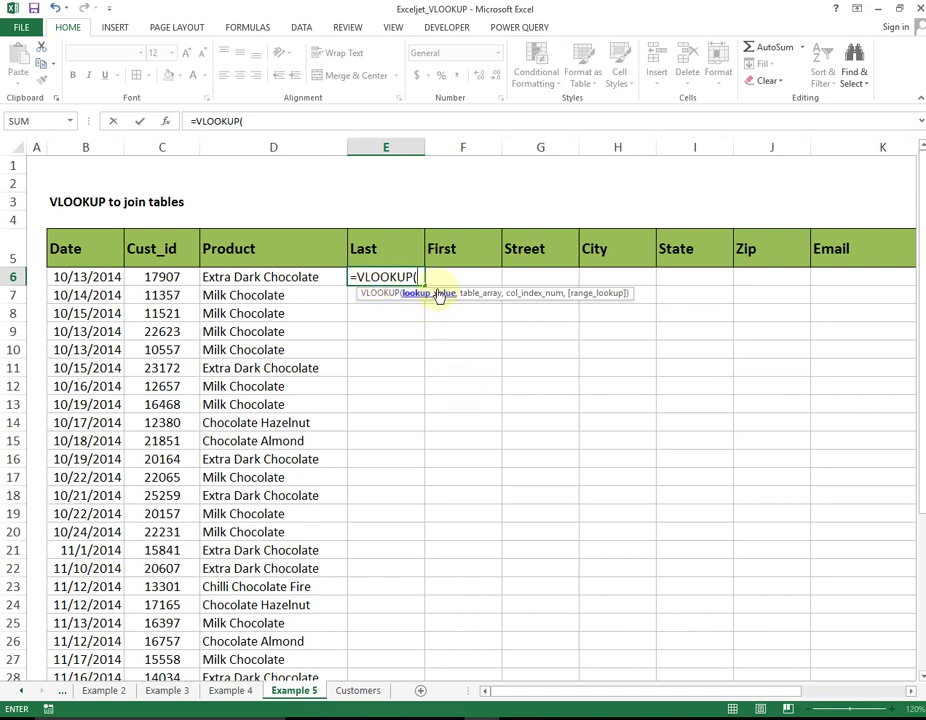
pyautogui.click(153, 277)
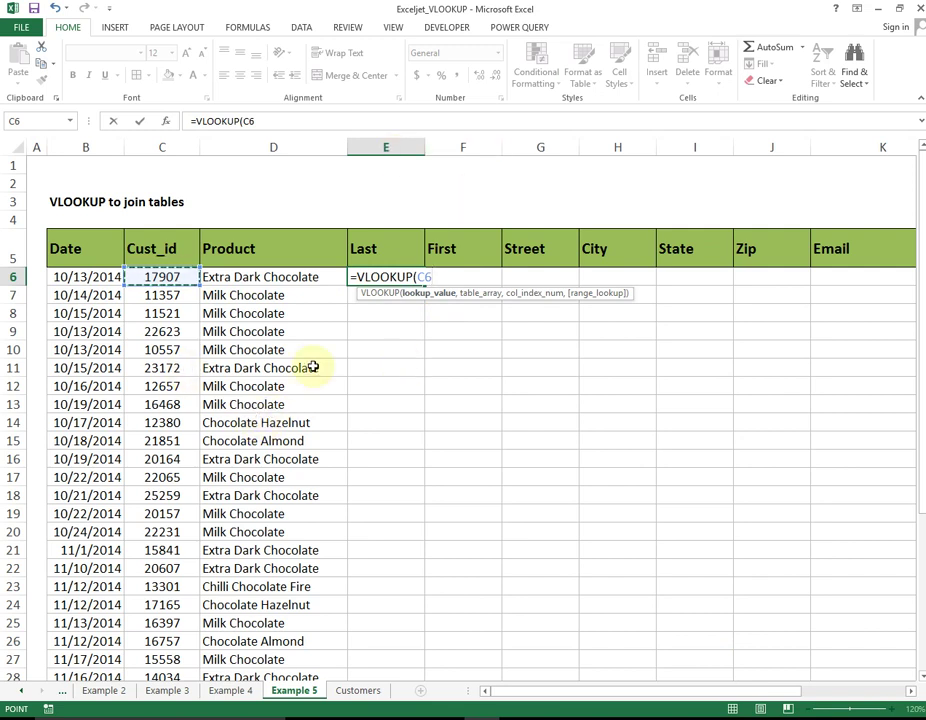
pyautogui.write(',')
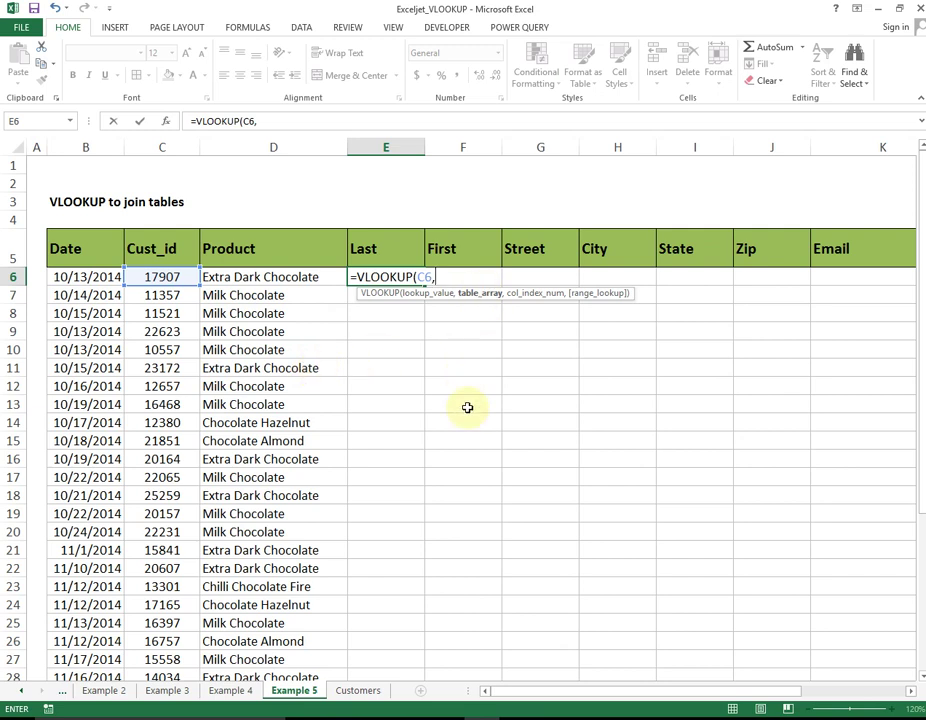
pyautogui.write('cust')
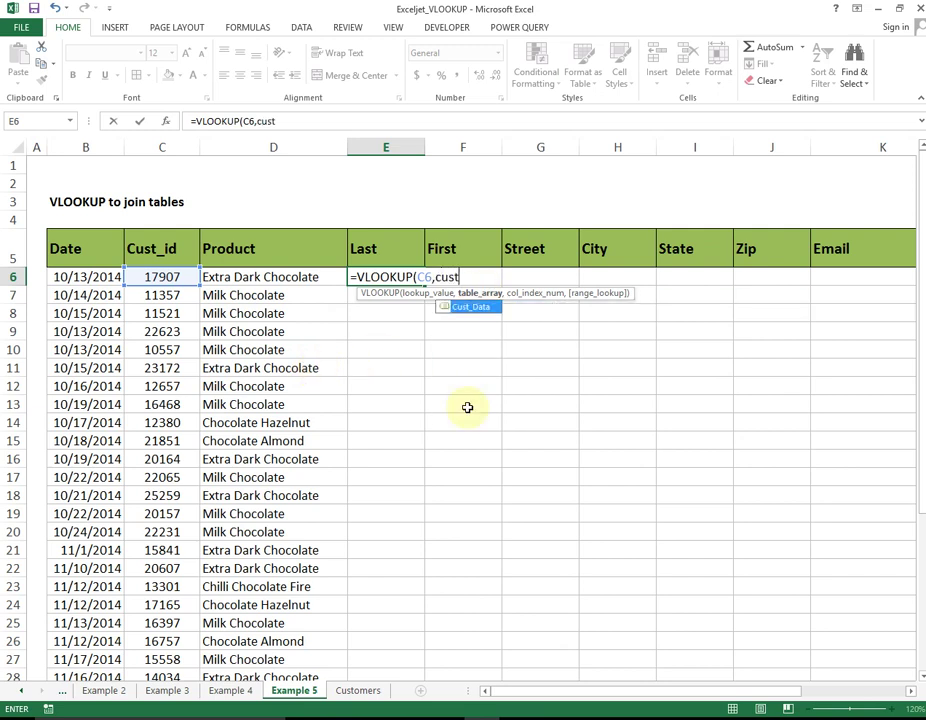
pyautogui.press('Tab')
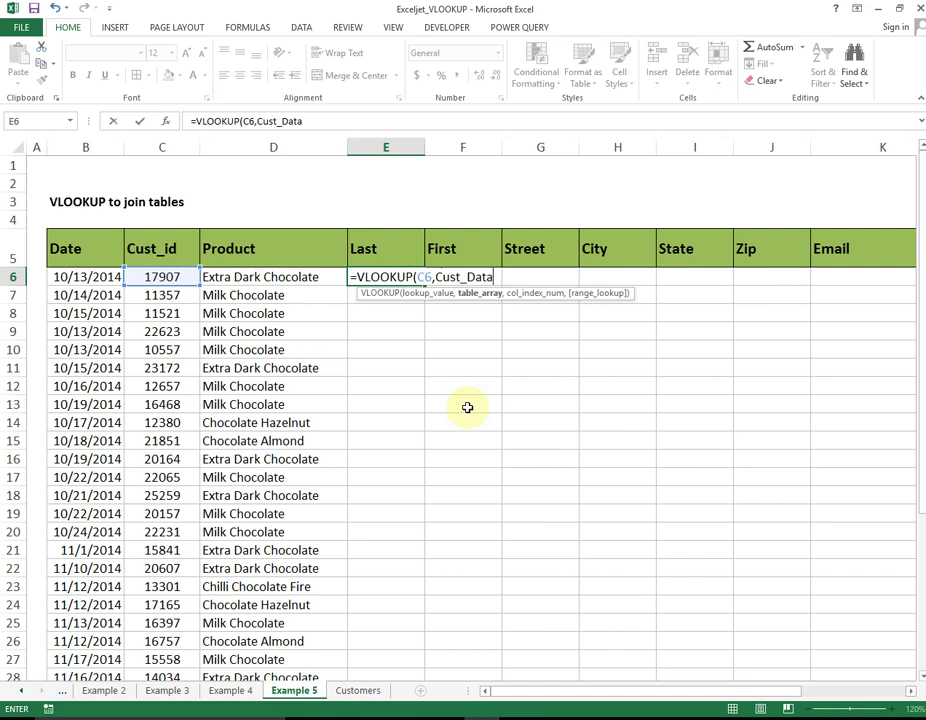
pyautogui.write(',')
# Step: Supply the column index as MATCH(E5,Header,0)
pyautogui.write('m')
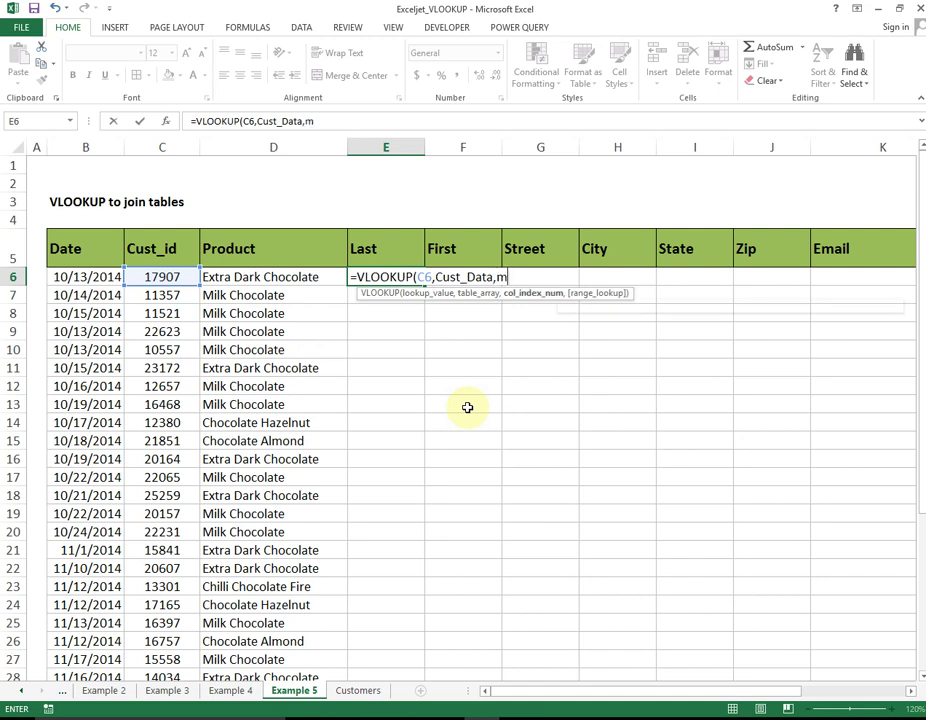
pyautogui.write('at')
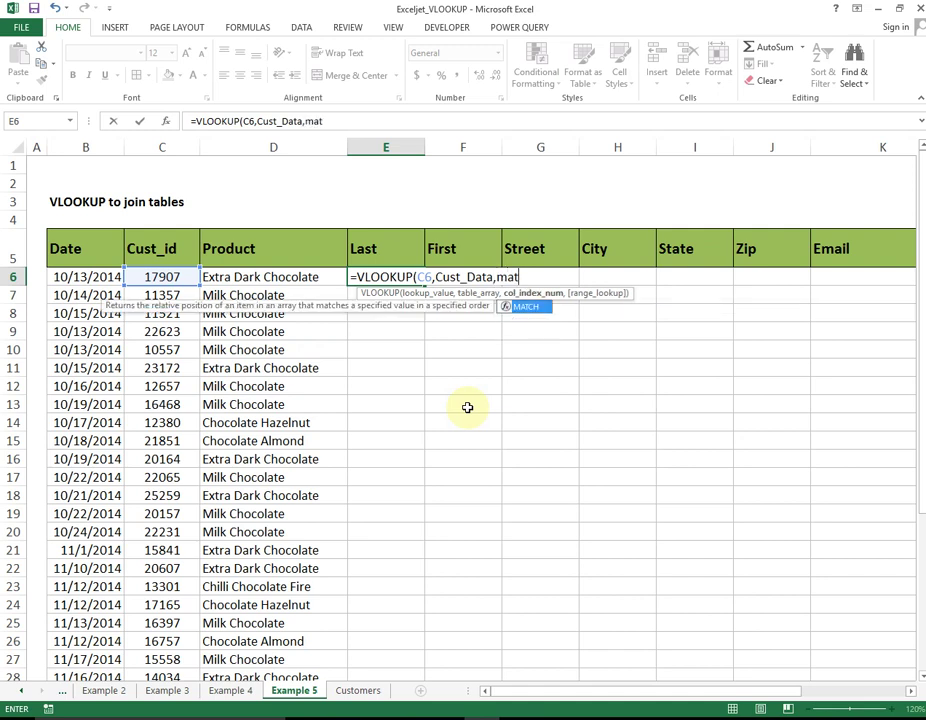
pyautogui.press('Tab')
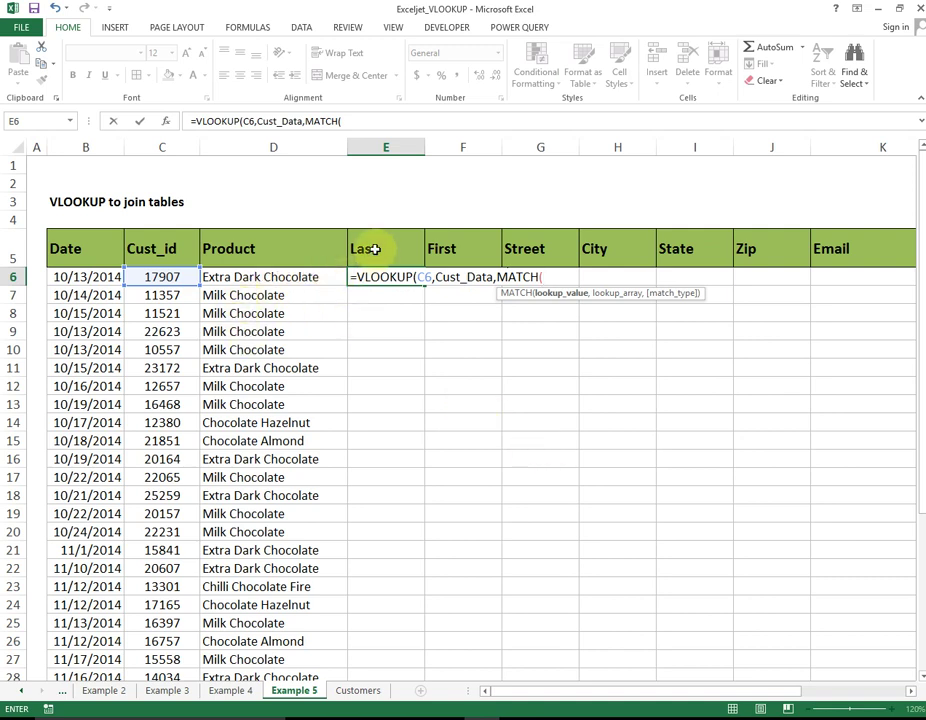
pyautogui.click(374, 249)
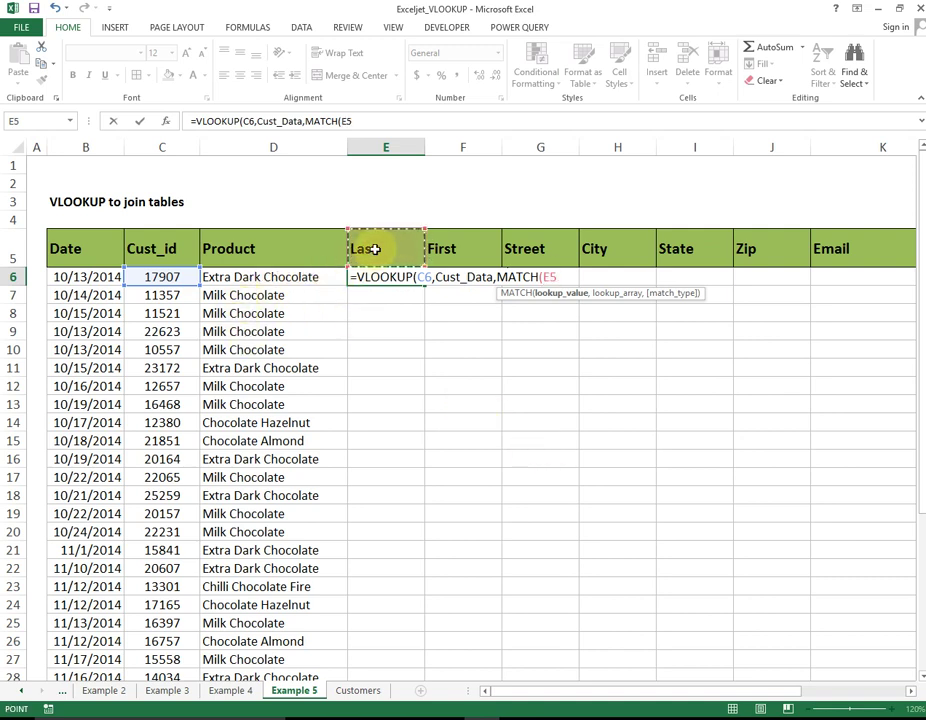
pyautogui.write(',hea')
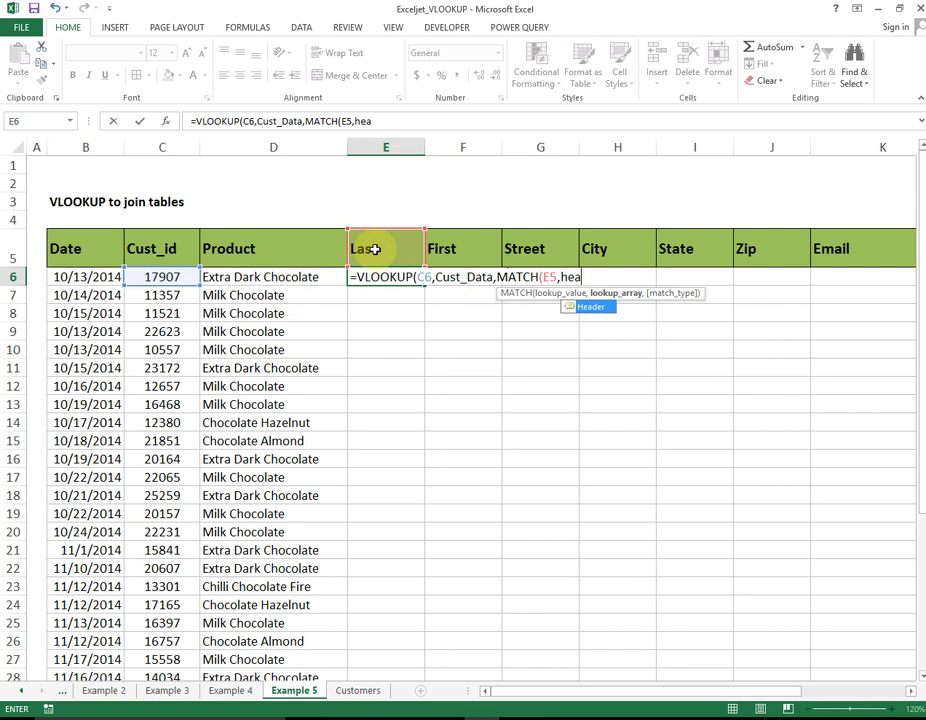
pyautogui.press('Tab')
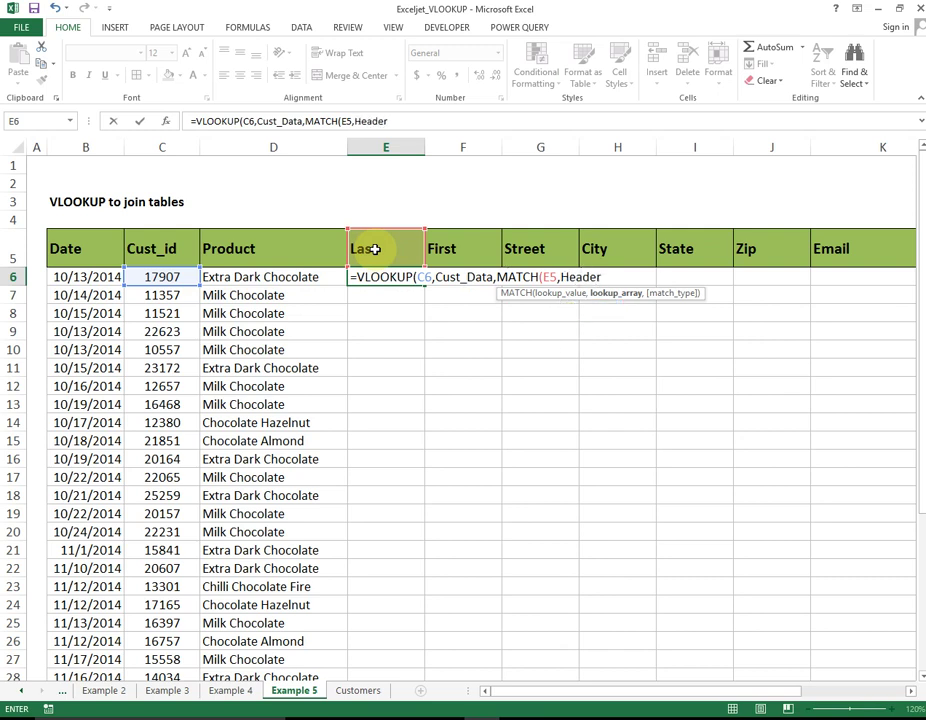
pyautogui.write(',')
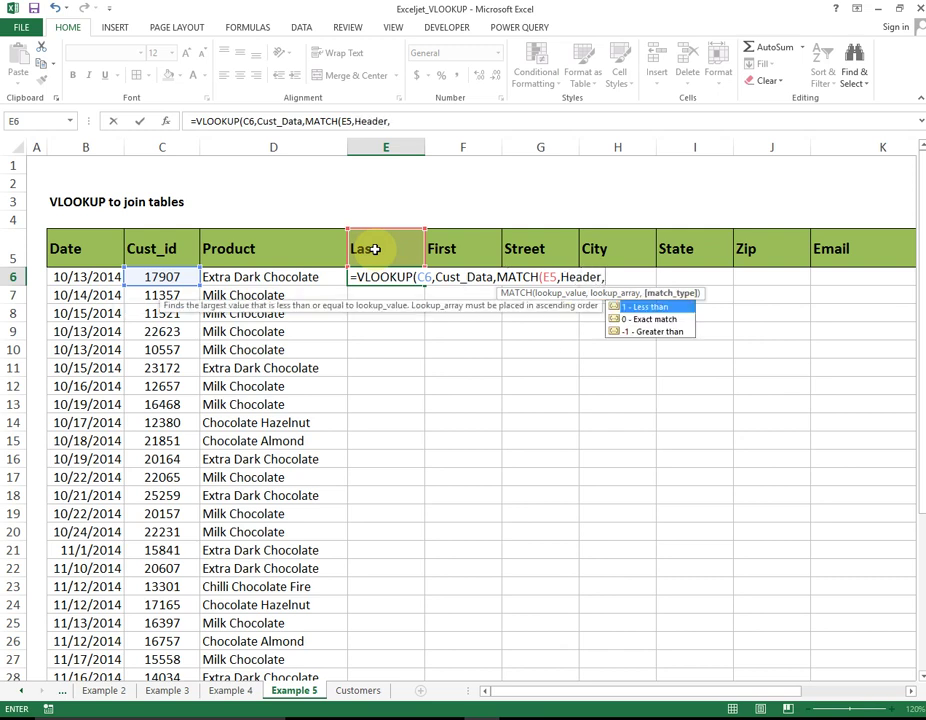
pyautogui.press('Down')
pyautogui.press('Tab')
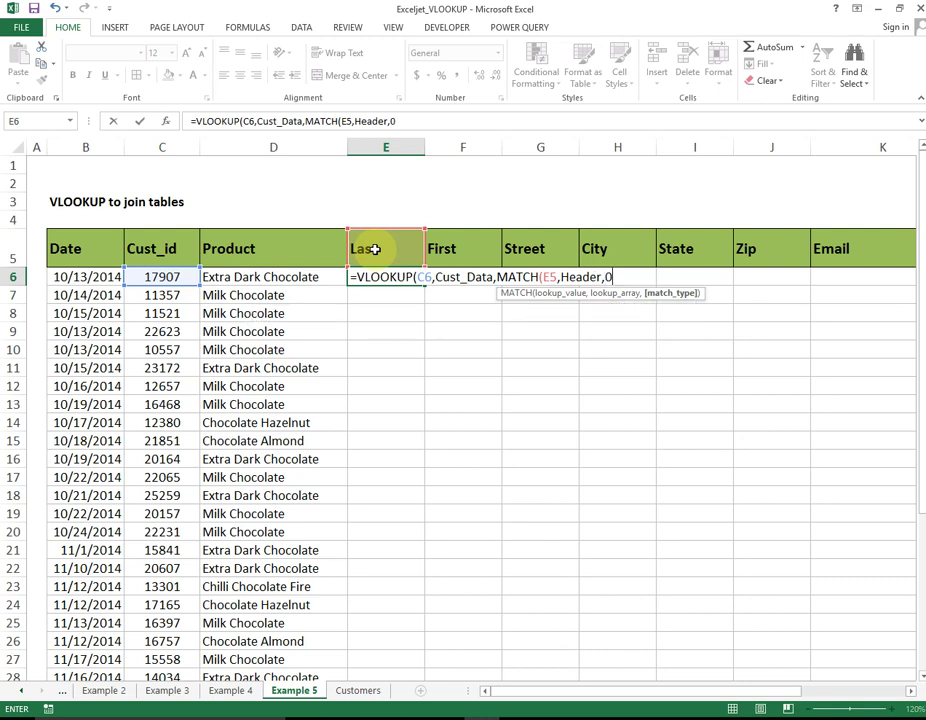
# Step: Finish the lookup with FALSE for exact match, returning Brown
pyautogui.write(',')
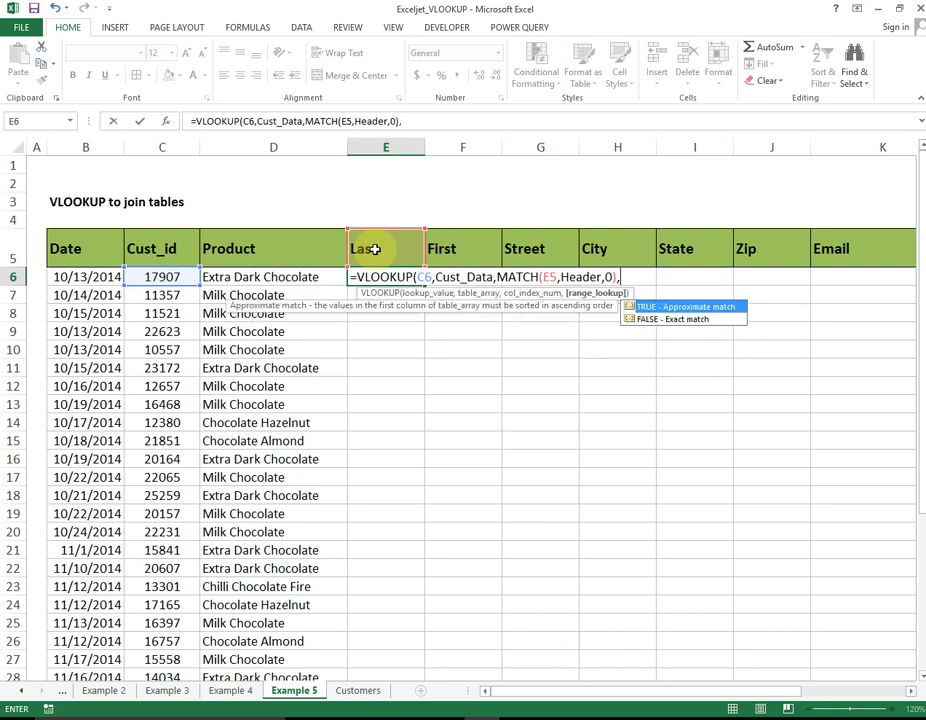
pyautogui.press('Down')
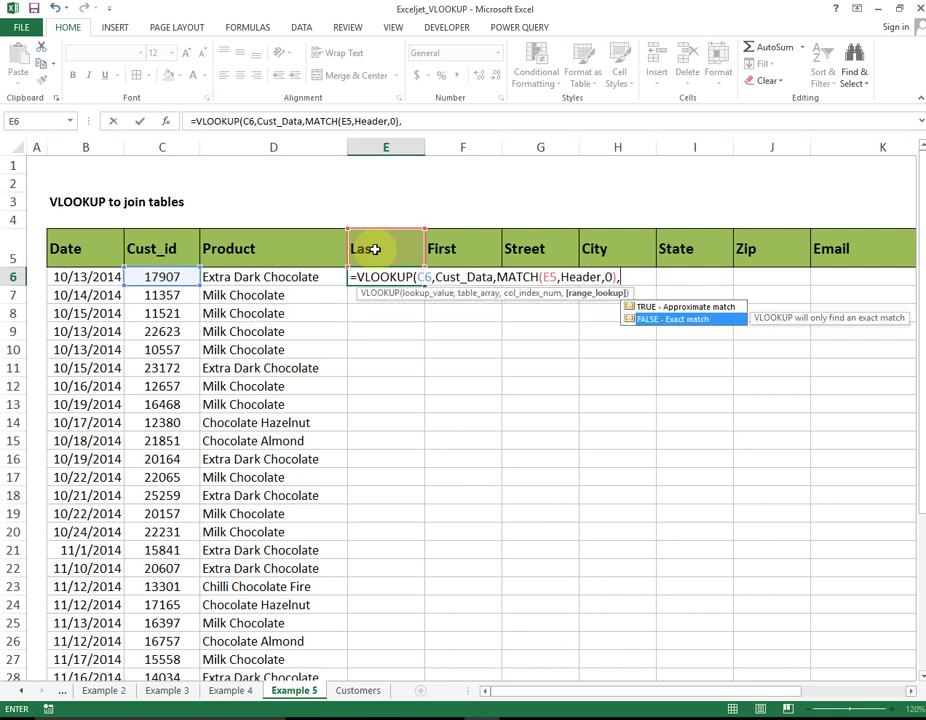
pyautogui.press('Tab')
pyautogui.write(')')
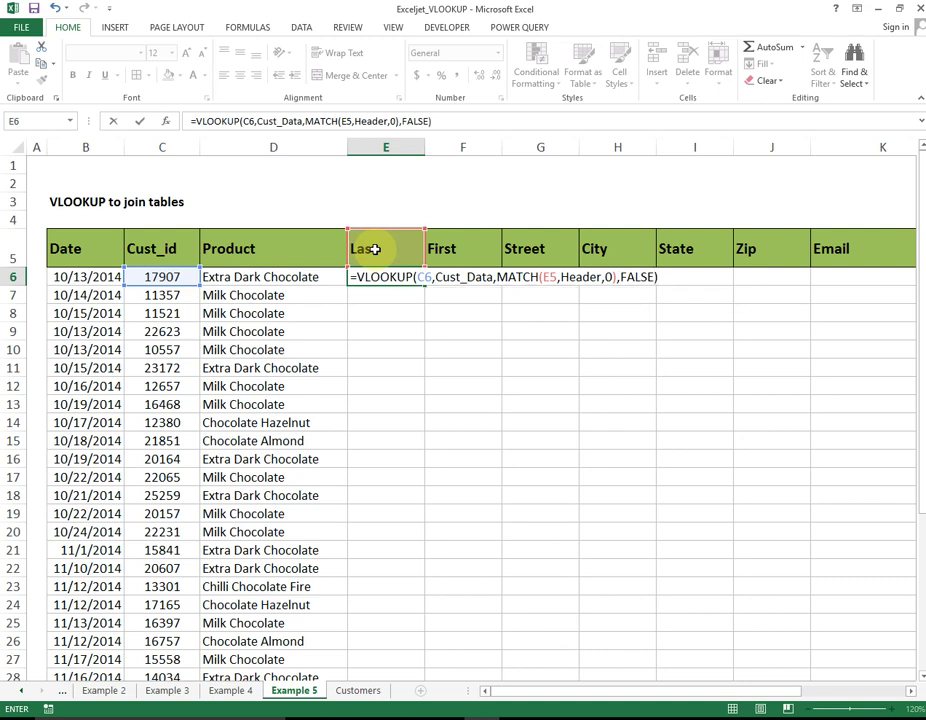
pyautogui.press('Return')
pyautogui.press('Up')
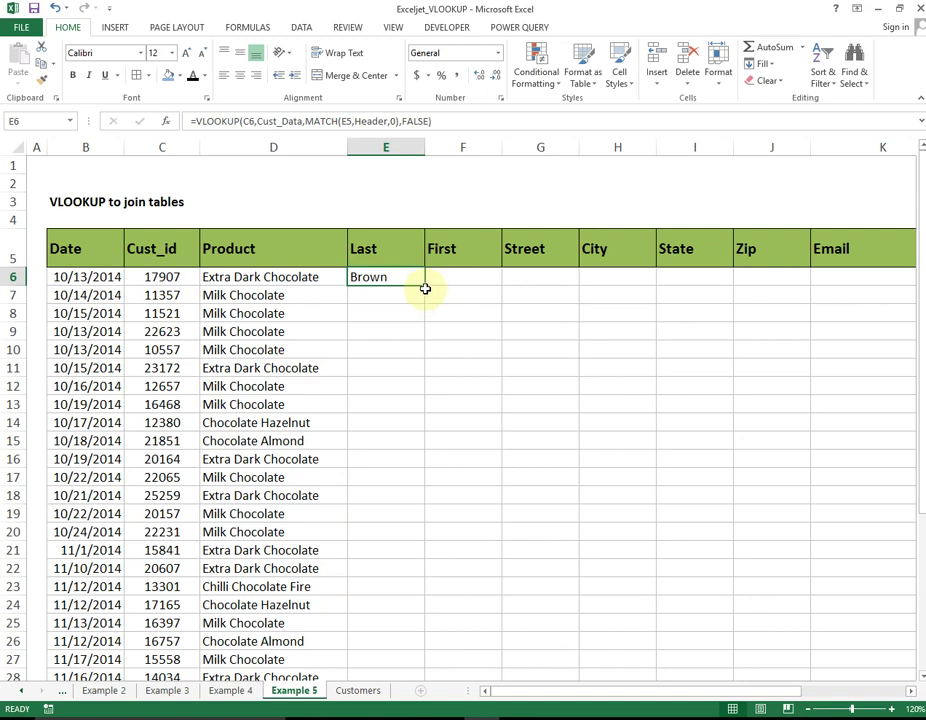
pyautogui.moveTo(425, 289)
pyautogui.mouseDown()
pyautogui.moveTo(425, 302)
pyautogui.moveTo(465, 292)
pyautogui.mouseUp()
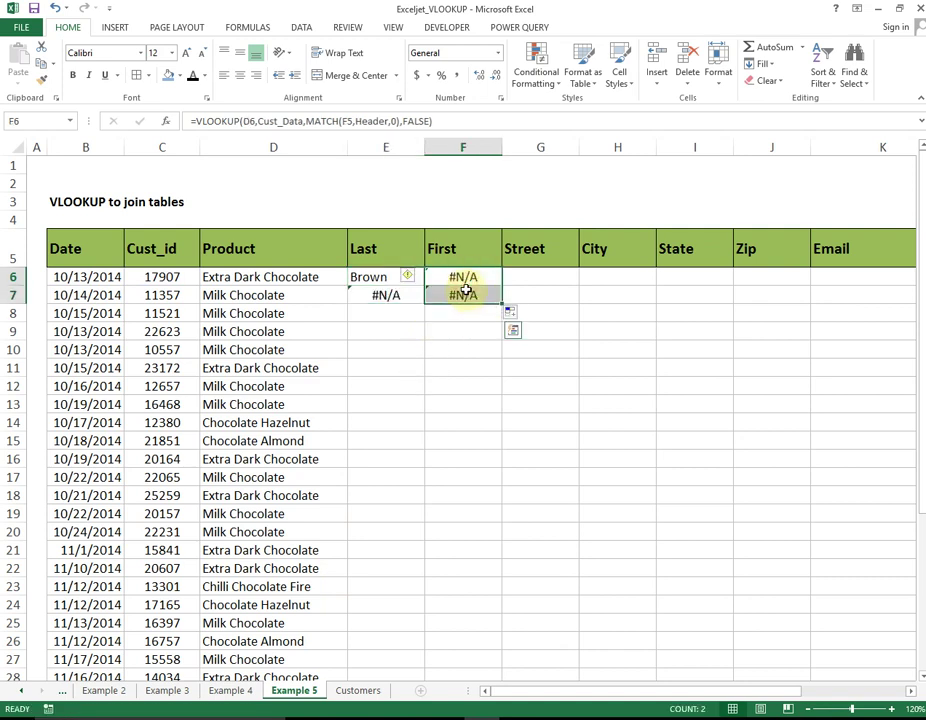
pyautogui.hotkey('ctrl', 'z')
pyautogui.press('Down')
pyautogui.press('Delete')
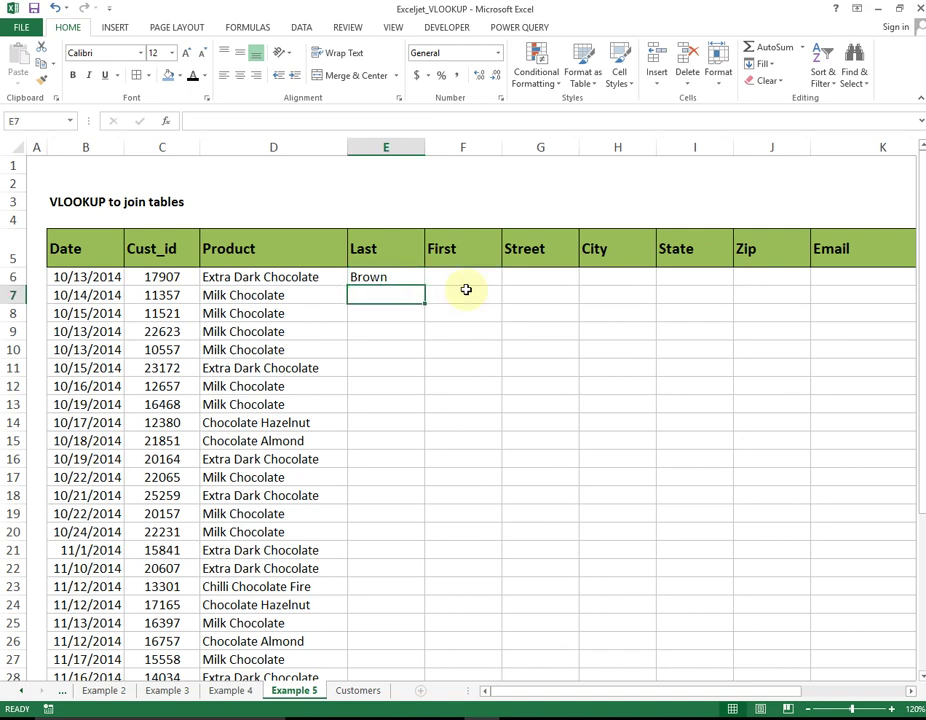
pyautogui.press('Up')
pyautogui.press('F2')
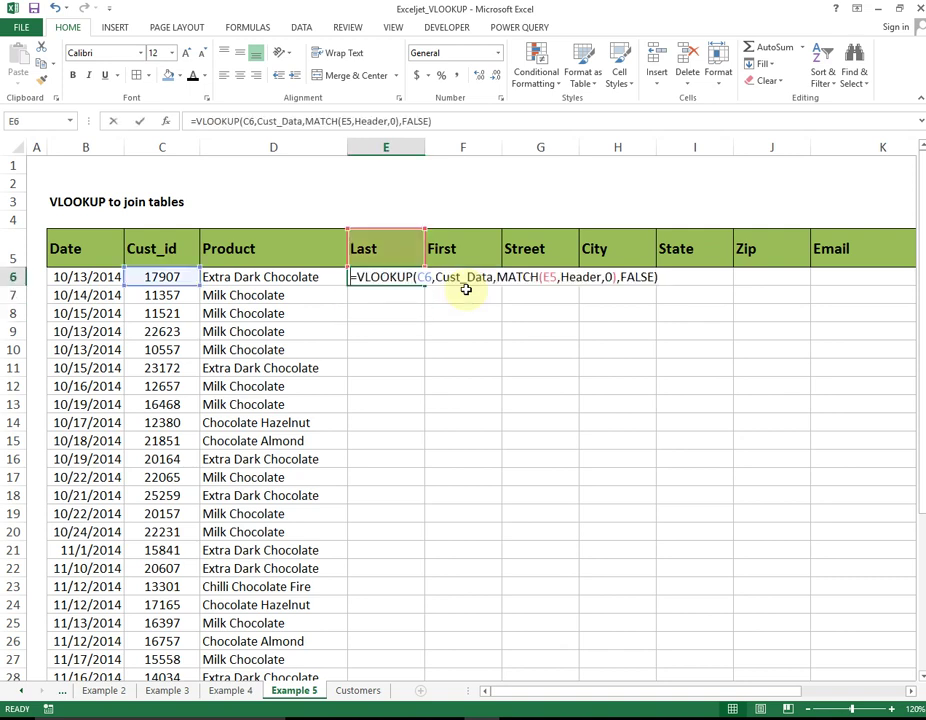
pyautogui.press('Escape')
pyautogui.click(378, 247)
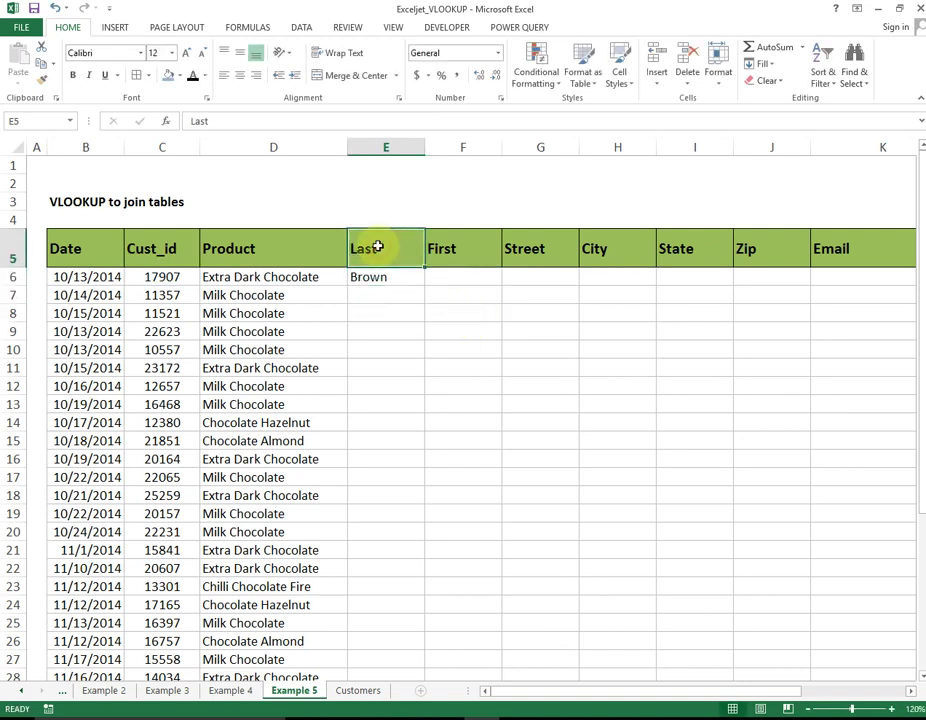
pyautogui.click(465, 260)
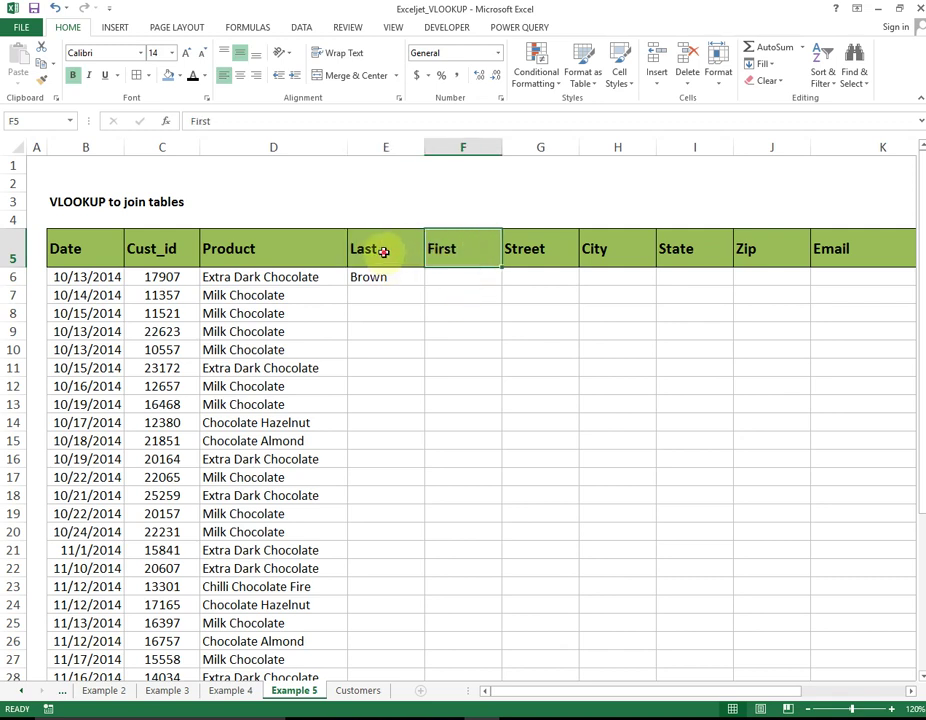
pyautogui.click(384, 252)
pyautogui.click(380, 275)
pyautogui.press('F2')
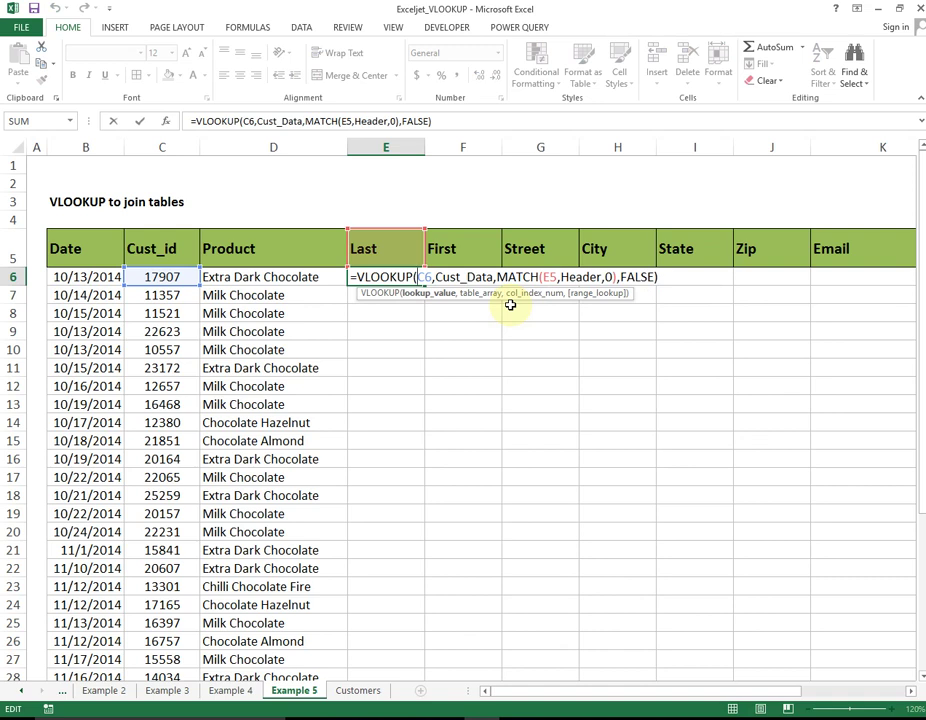
# Step: Anchor the lookup value in E6's VLOOKUP as the mixed reference $C6
pyautogui.press('F4')
pyautogui.press('F4')
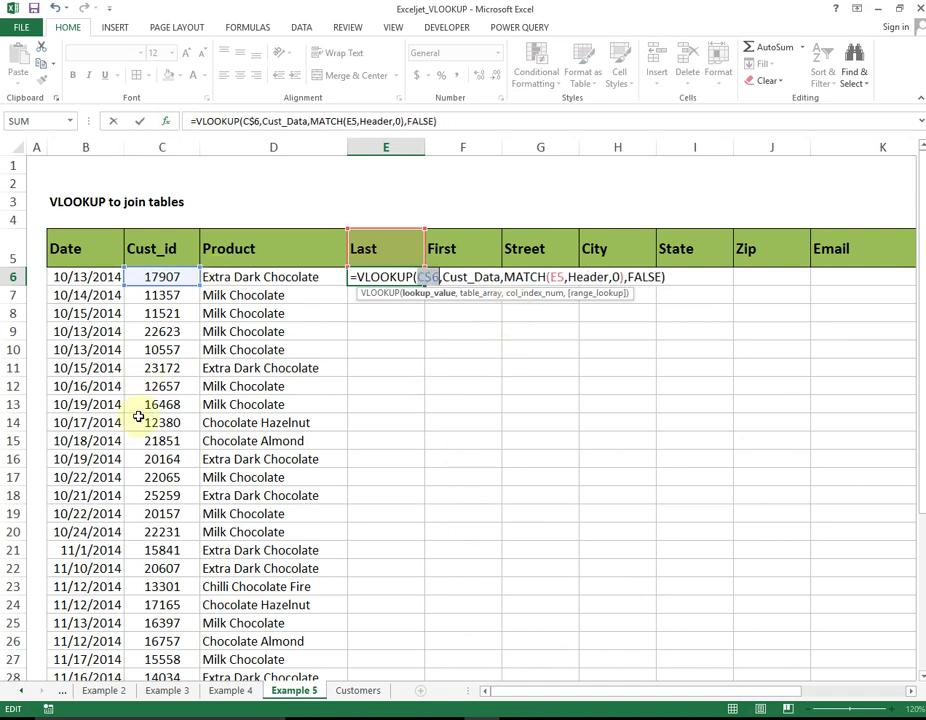
pyautogui.press('F4')
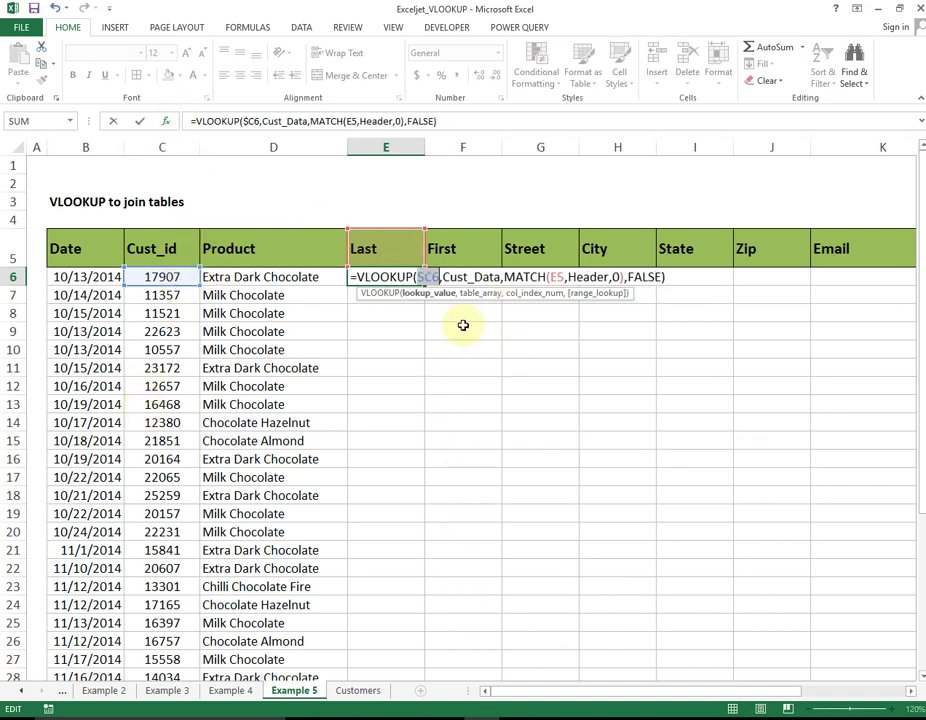
pyautogui.press('F4')
pyautogui.press('F4')
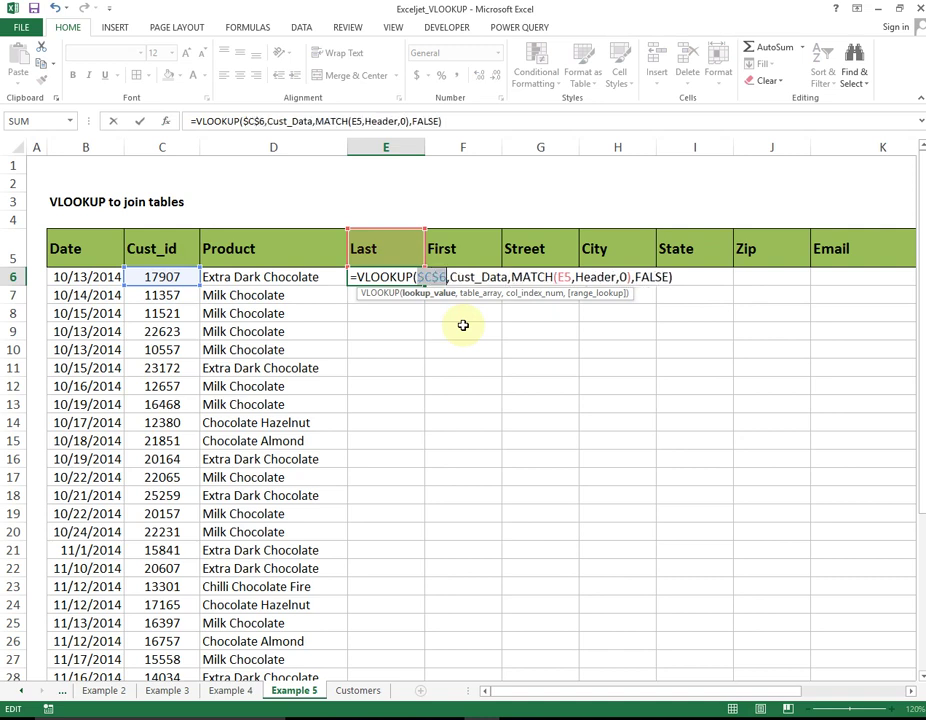
pyautogui.press('F4')
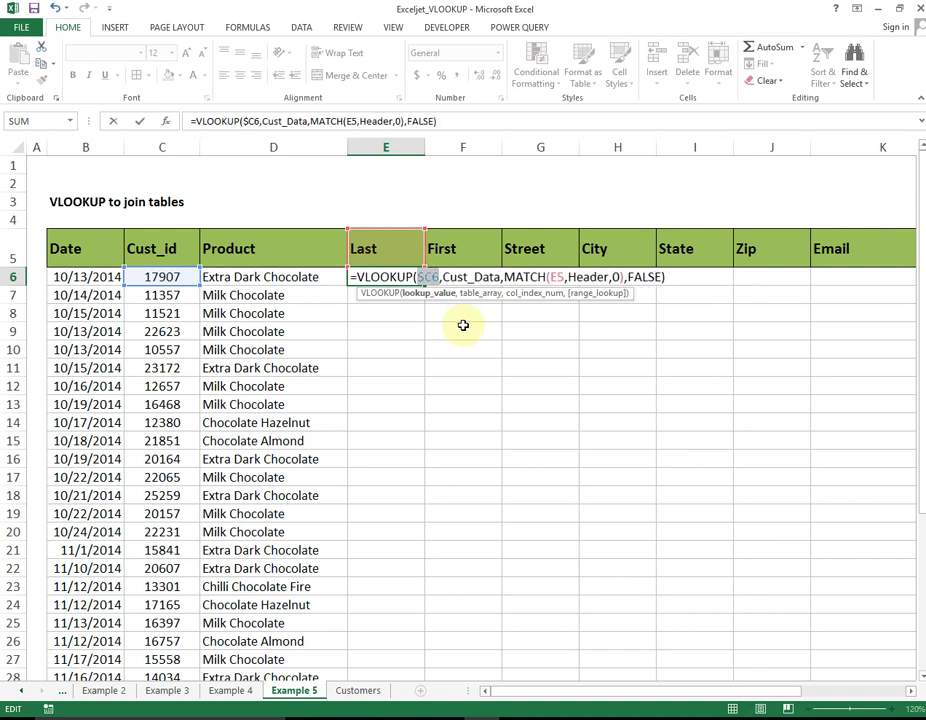
pyautogui.press('Return')
# Step: Change MATCH's E5 reference in E6 to E$5 so the formula still returns Brown
pyautogui.press('Up')
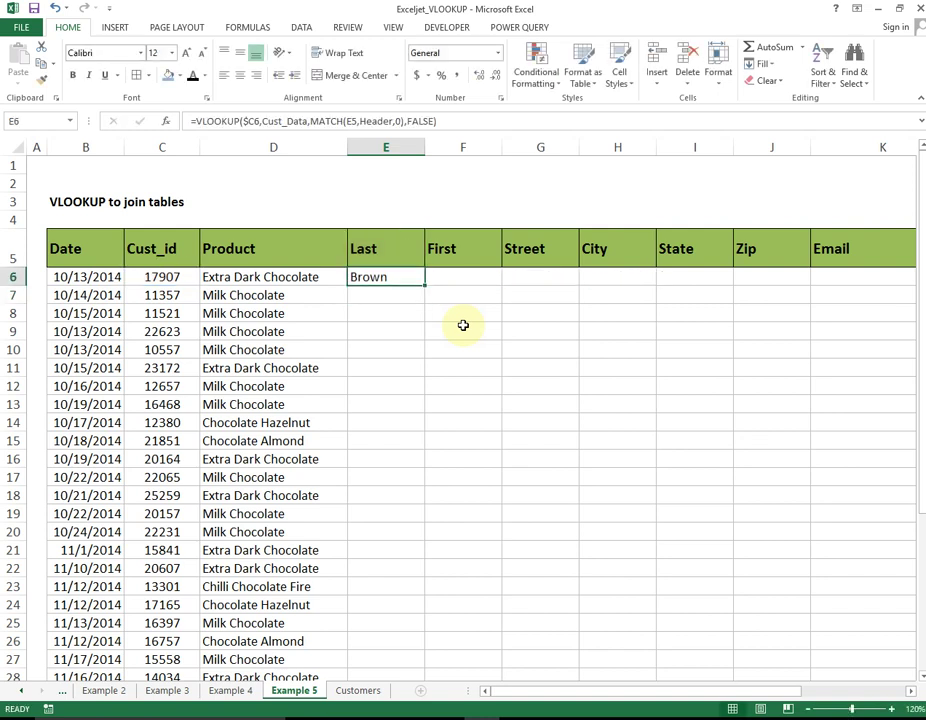
pyautogui.press('F2')
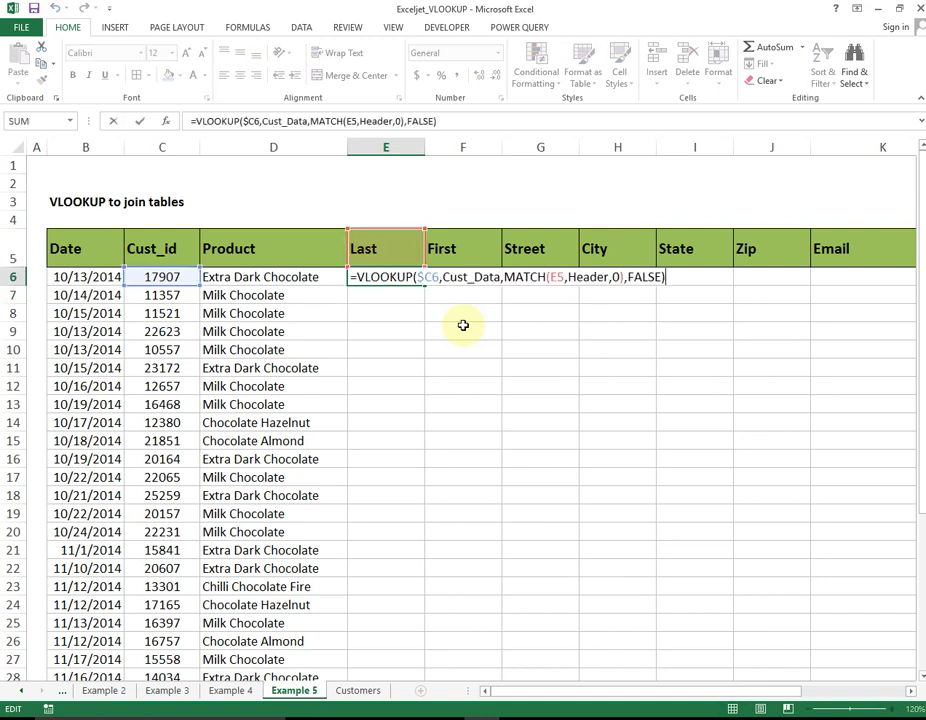
pyautogui.press('Left')
pyautogui.press('Left')
pyautogui.press('Left')
pyautogui.press('Left')
pyautogui.press('Left')
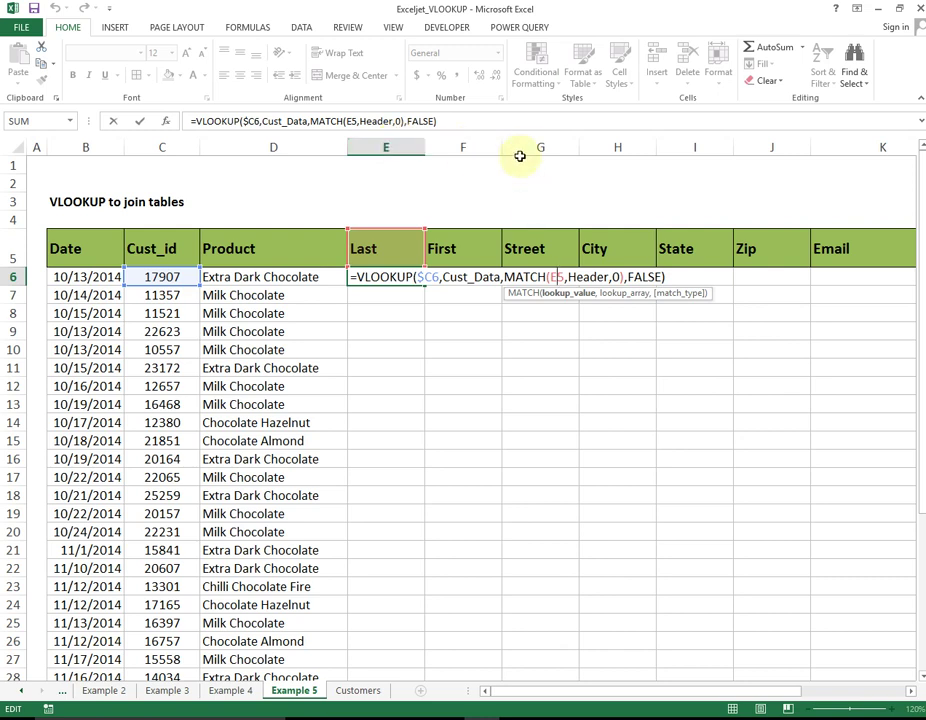
pyautogui.press('F4')
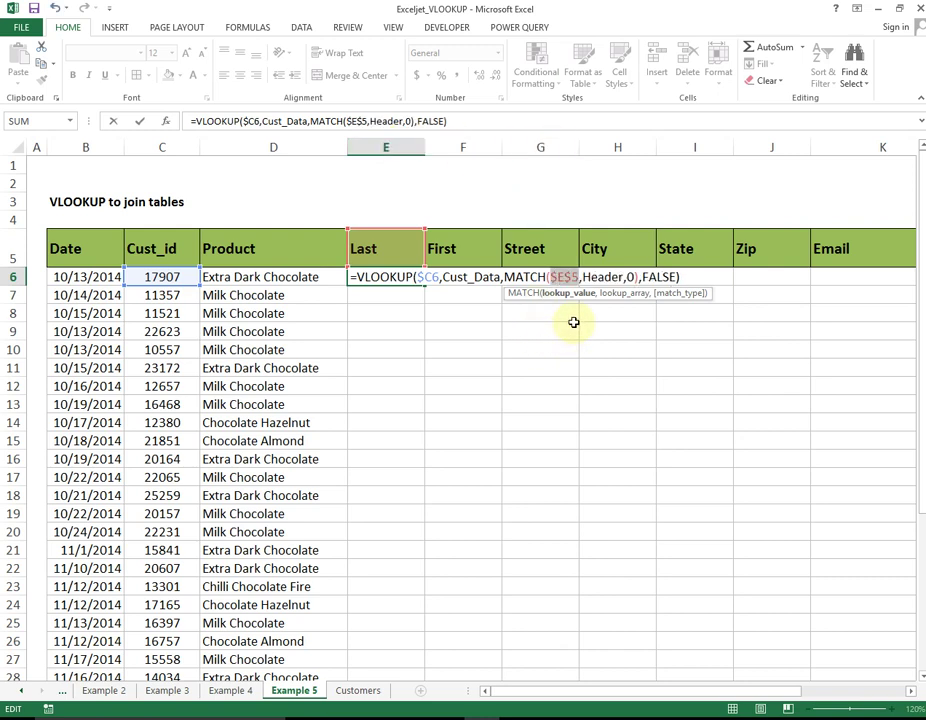
pyautogui.press('F4')
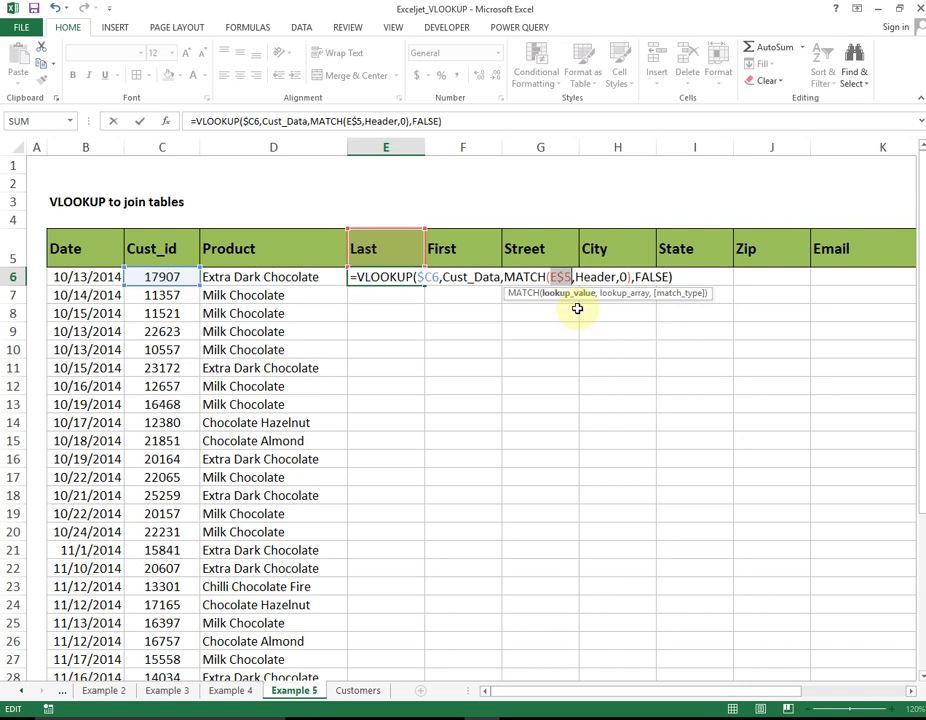
pyautogui.press('Return')
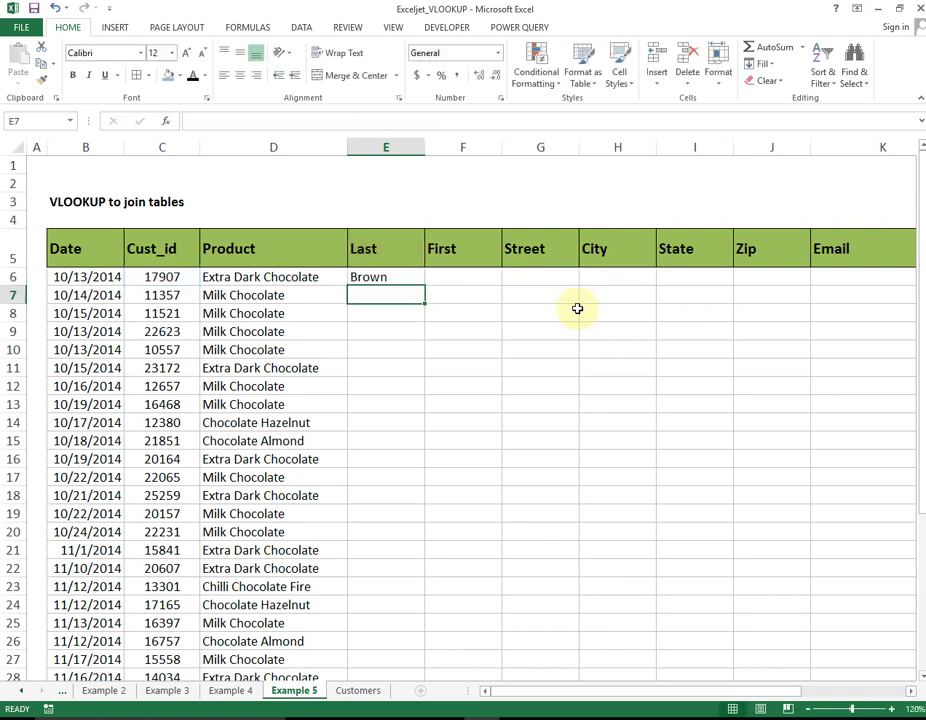
pyautogui.click(383, 280)
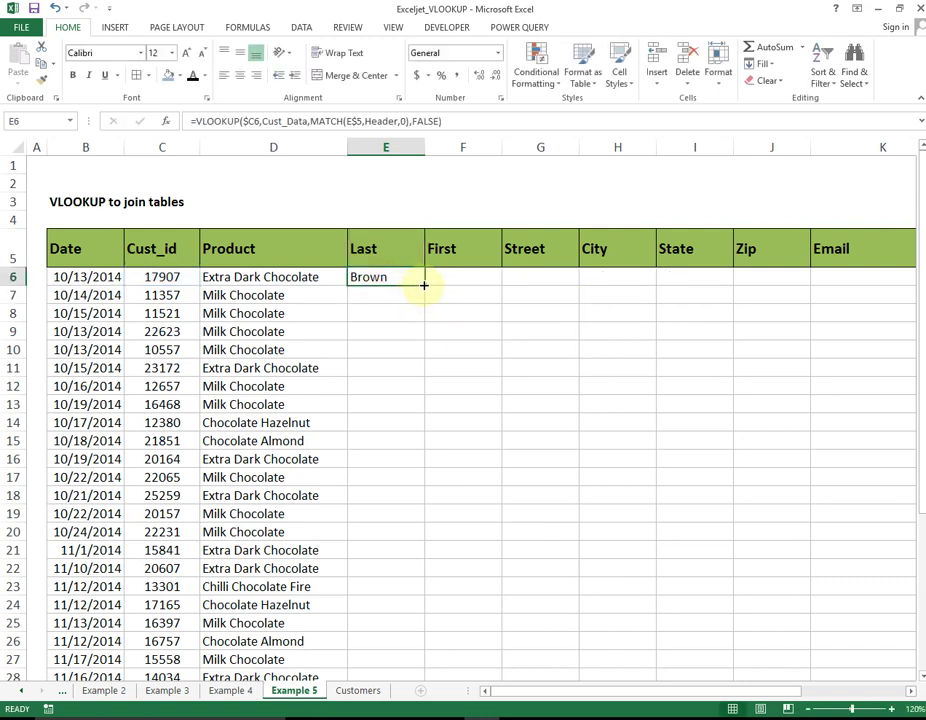
# Step: Copy E6's VLOOKUP-with-MATCH formula across row 6 to L6
pyautogui.moveTo(424, 285)
pyautogui.mouseDown()
pyautogui.moveTo(900, 297)
pyautogui.moveTo(688, 290)
pyautogui.mouseUp()
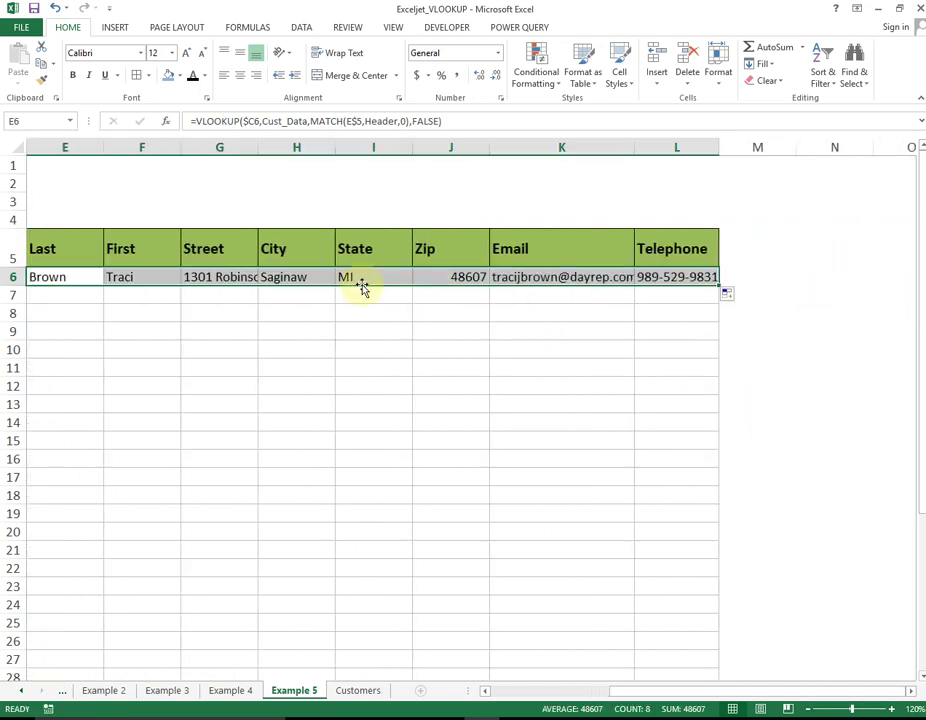
pyautogui.click(470, 283)
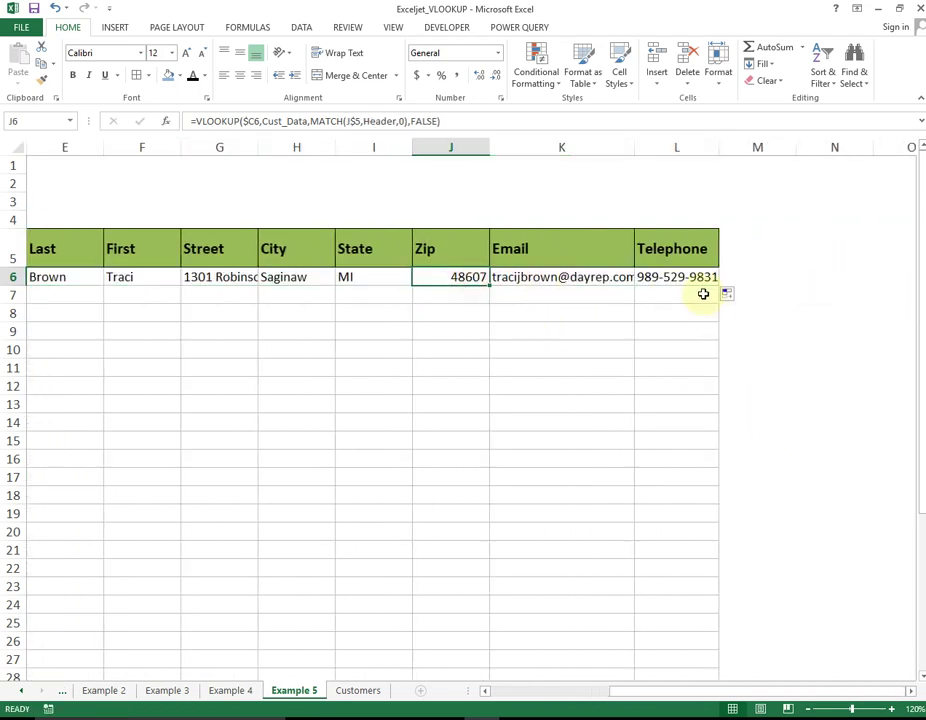
pyautogui.click(238, 276)
# Step: Fill the row 6 formulas in E6:L6 down to every order row
pyautogui.hotkey('ctrl', 'Left')
pyautogui.press('Right')
pyautogui.press('Right')
pyautogui.press('Right')
pyautogui.press('Right')
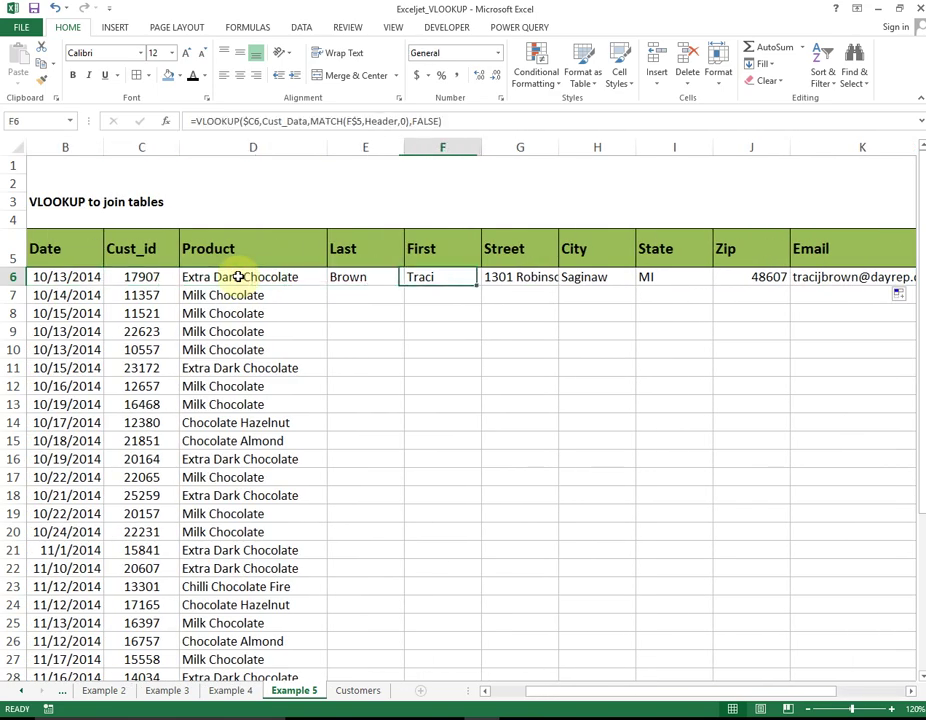
pyautogui.press('Left')
pyautogui.hotkey('shift', 'Right')
pyautogui.hotkey('shift', 'Right')
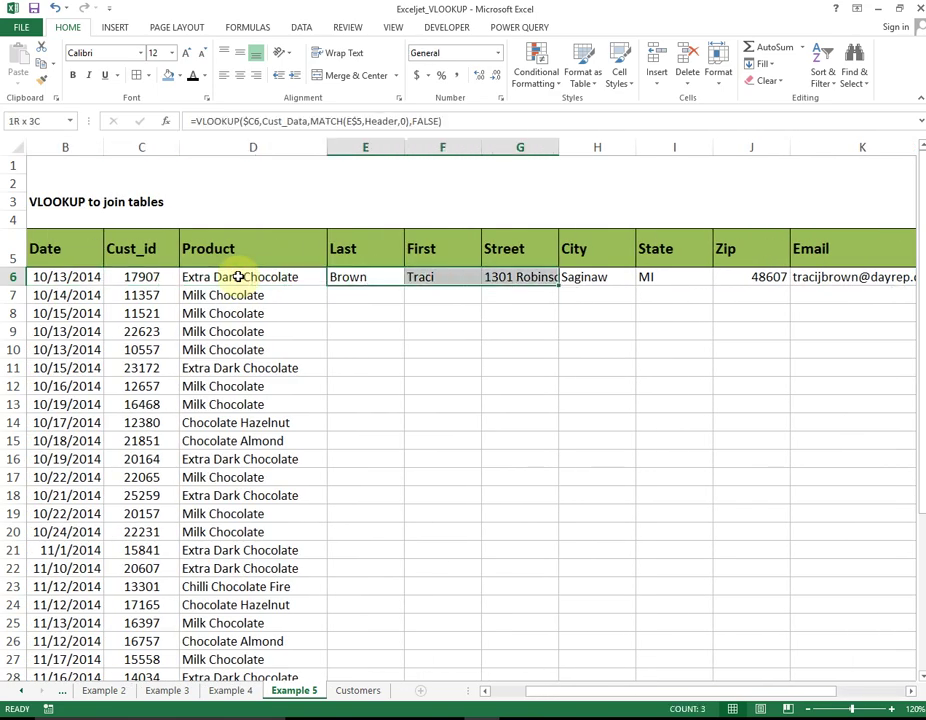
pyautogui.hotkey('ctrl', 'shift', 'Right')
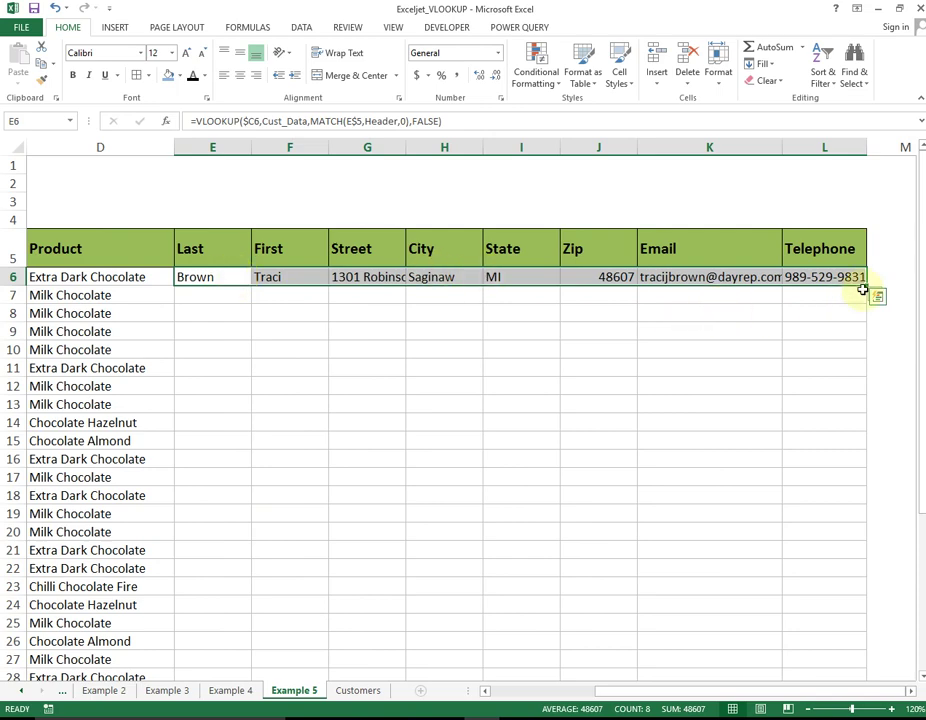
pyautogui.doubleClick(869, 287)
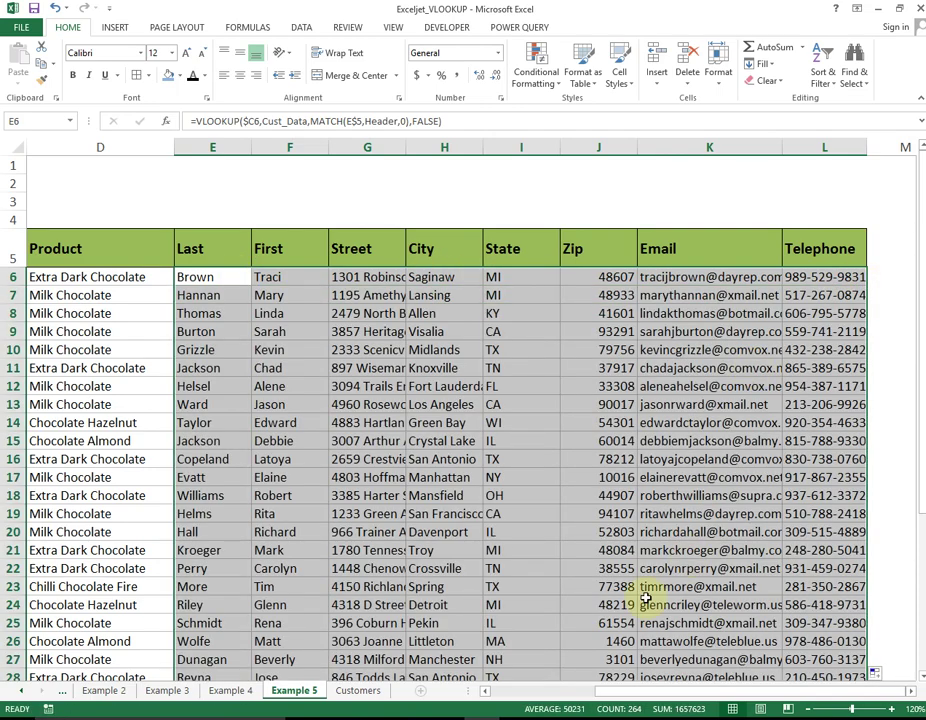
# Step: Spot-check the copied formulas in F14, G12, G15 and I15
pyautogui.moveTo(607, 700); pyautogui.dragTo(502, 692)
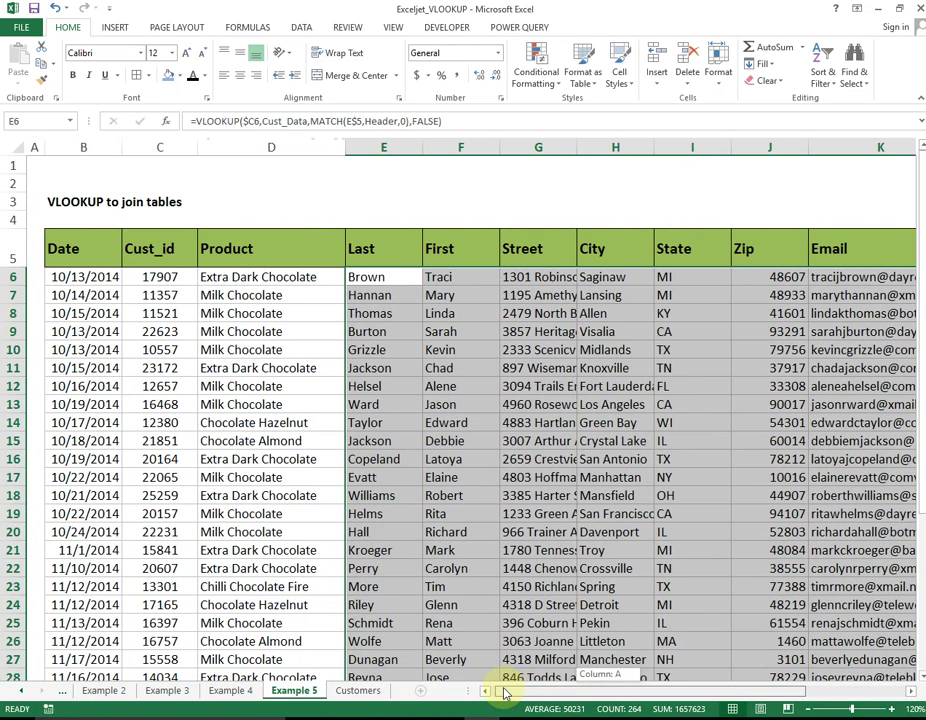
pyautogui.scroll(-4, 502, 610)
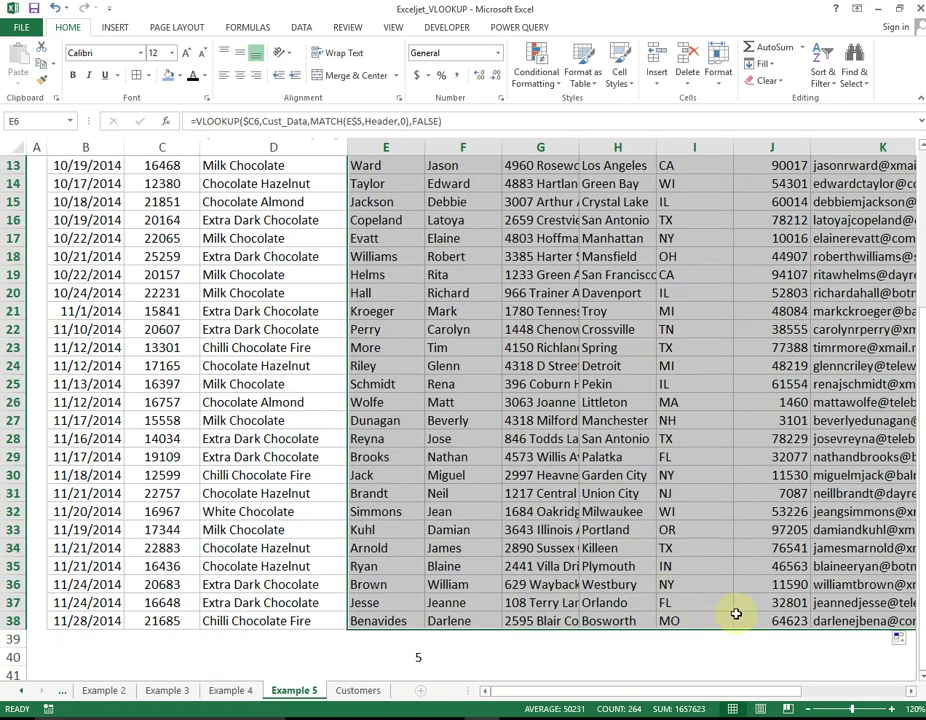
pyautogui.scroll(4, 725, 560)
pyautogui.click(440, 421)
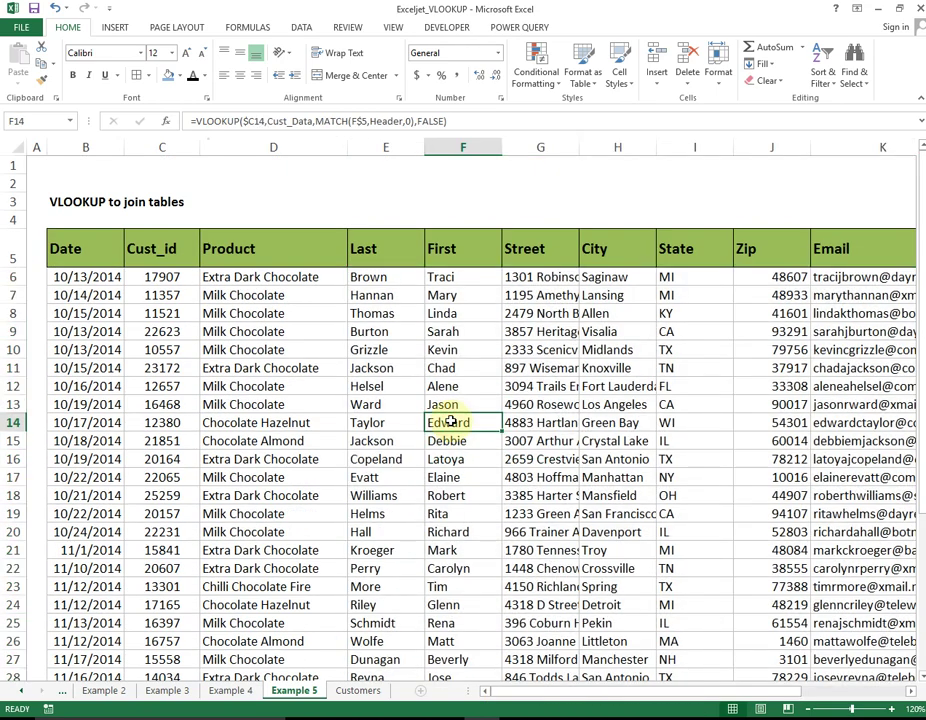
pyautogui.click(527, 380)
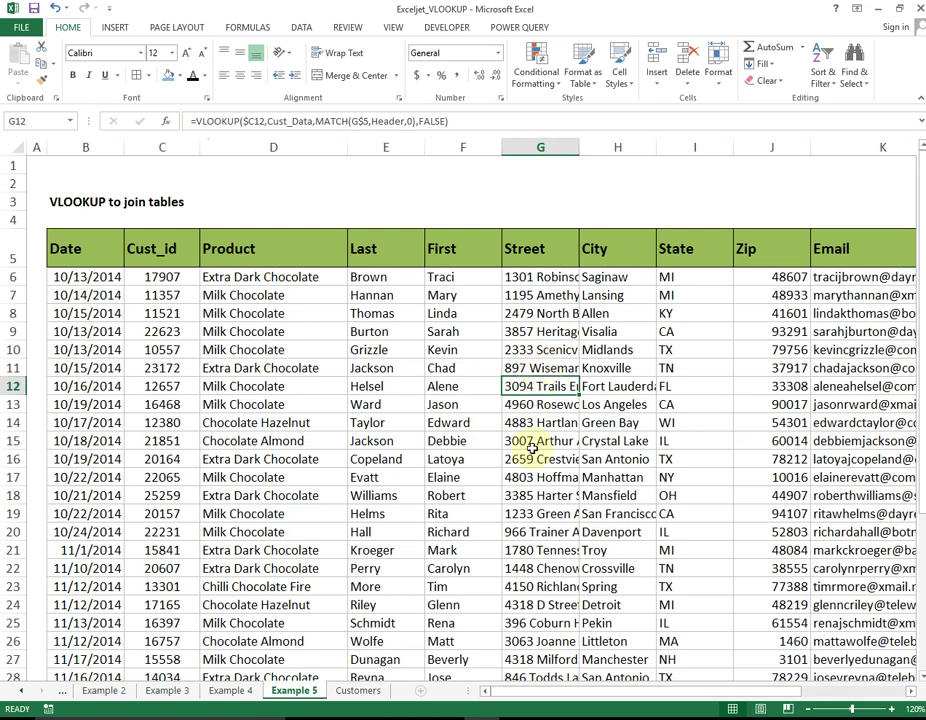
pyautogui.click(562, 445)
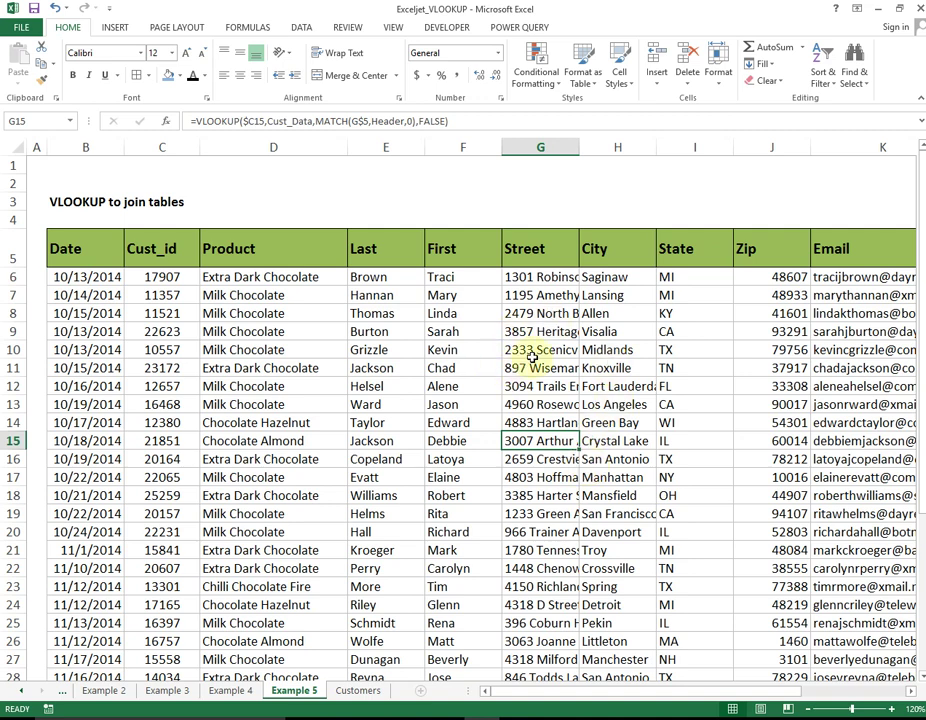
pyautogui.moveTo(537, 331); pyautogui.dragTo(628, 457)
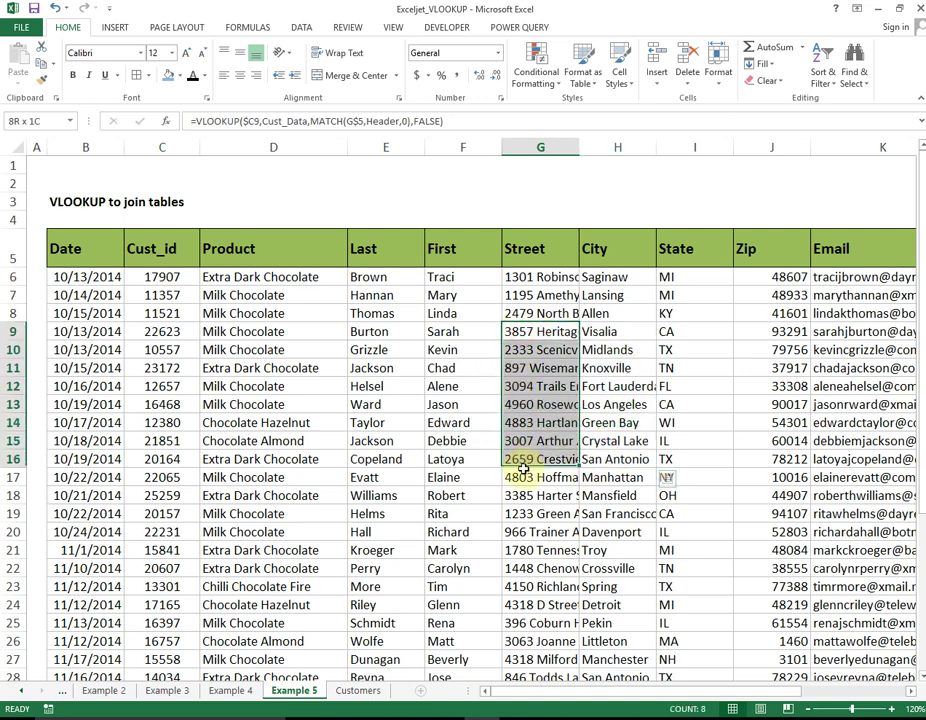
pyautogui.click(612, 476)
pyautogui.click(678, 442)
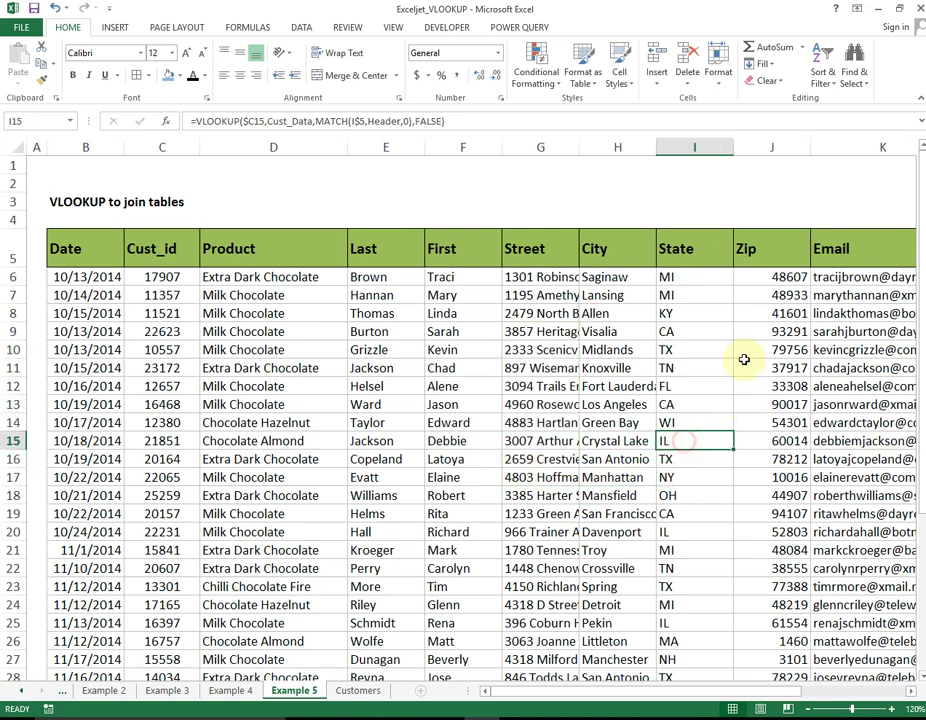
pyautogui.click(22, 690)
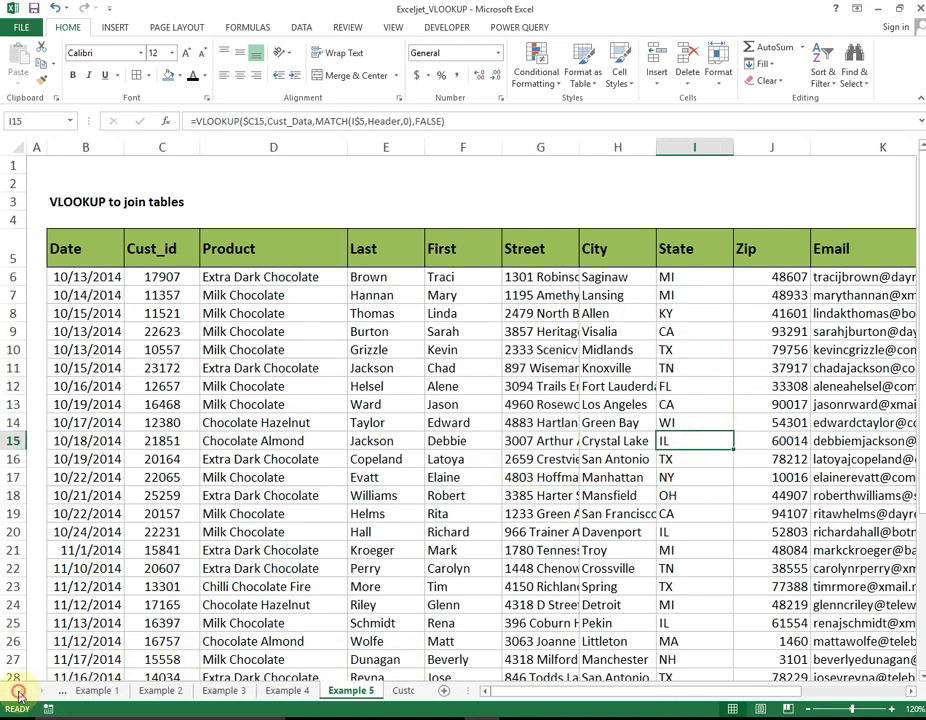
# Step: Switch to the Example 1 sheet and select the first-name cell C8
pyautogui.click(104, 690)
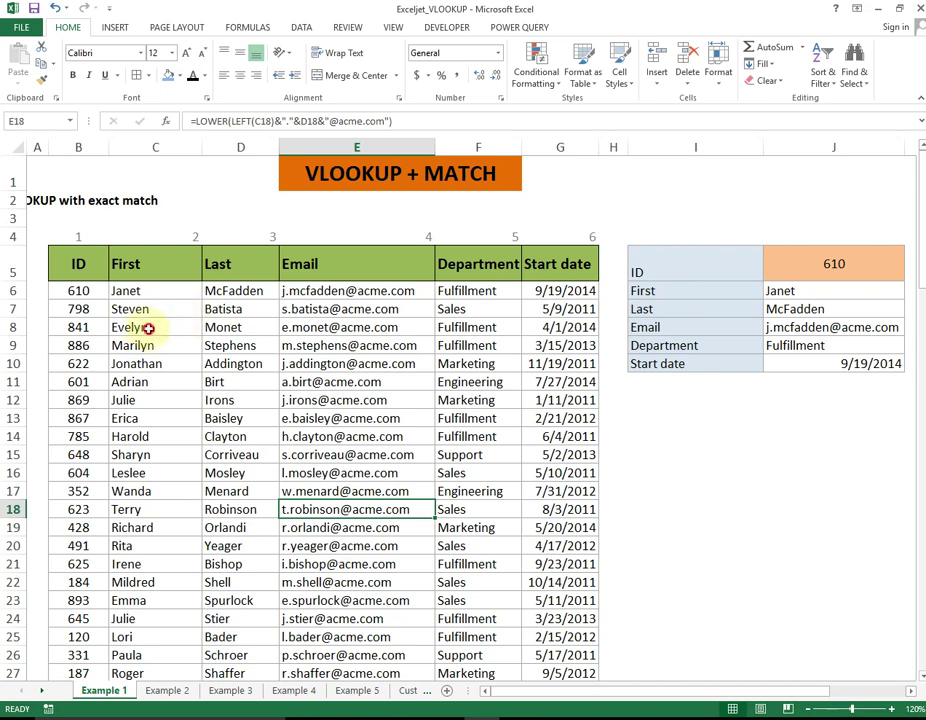
pyautogui.click(148, 328)
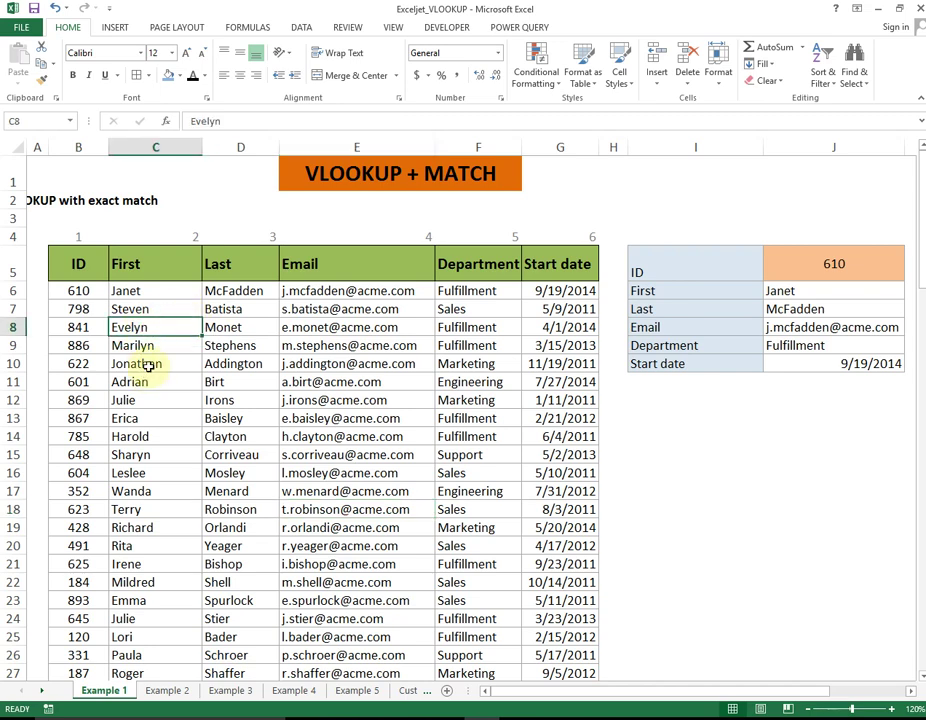